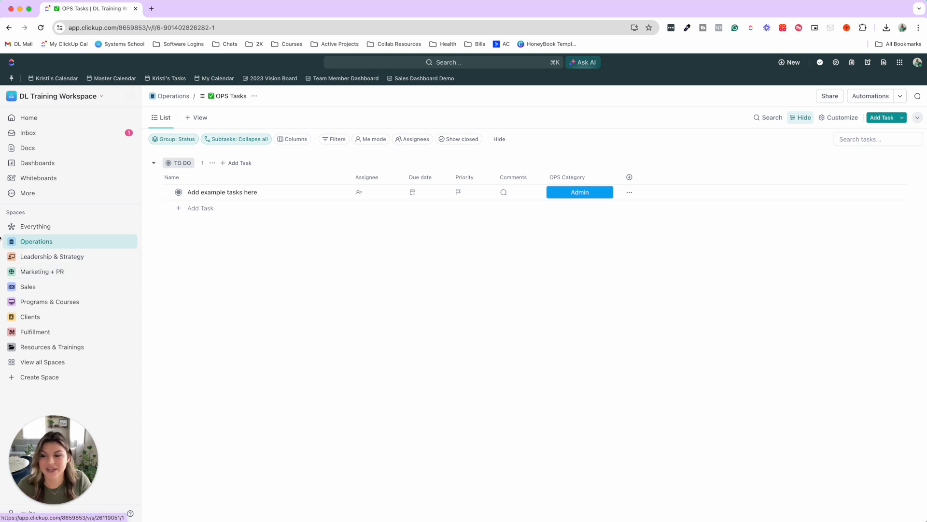
# - Expand the Operations space and its Team Management folder, and view the Company Calendar & OOO and Team Meetings lists
pyautogui.click(12, 243)
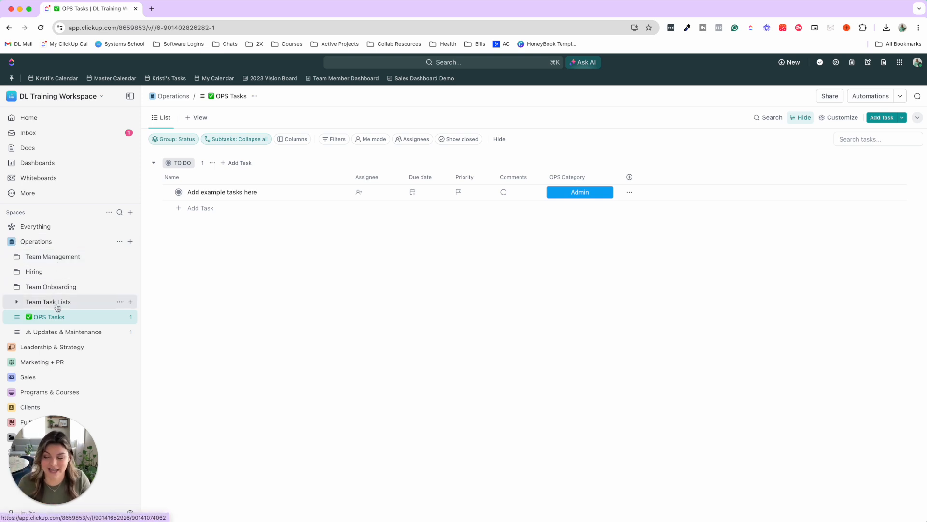
pyautogui.click(15, 259)
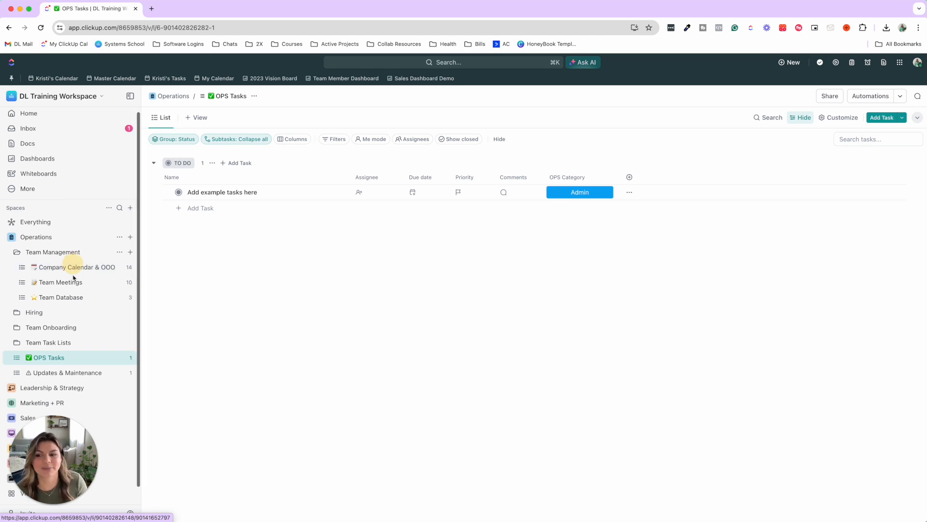
pyautogui.click(78, 270)
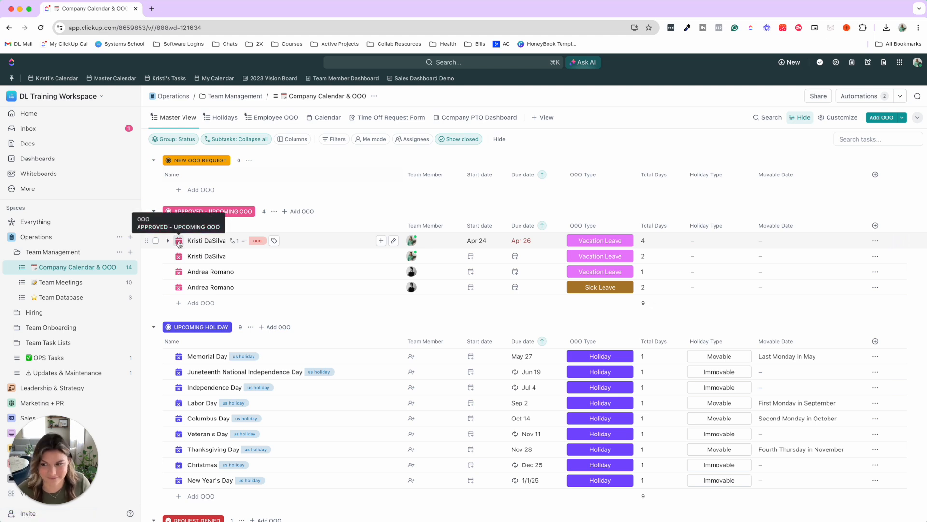
pyautogui.click(54, 282)
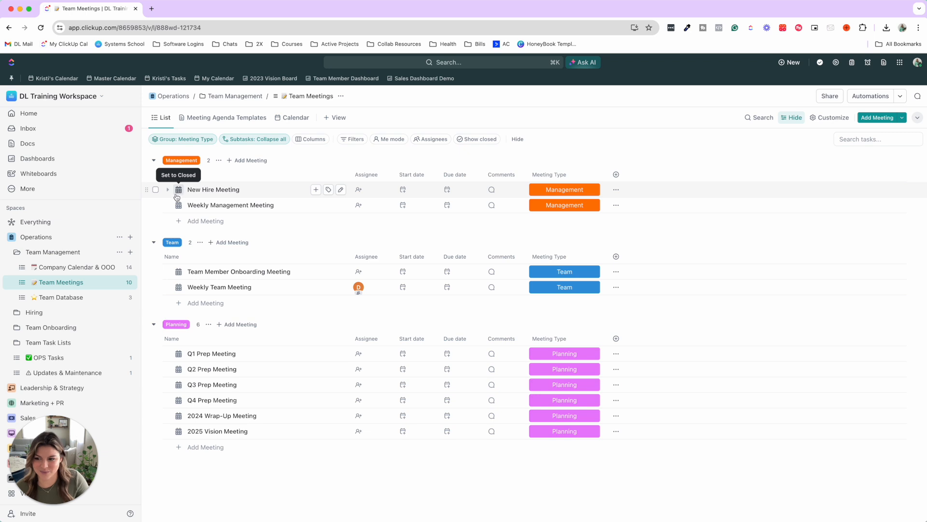
# - Open the OPS Tasks list and check the options behind the example task's type icon
pyautogui.click(76, 358)
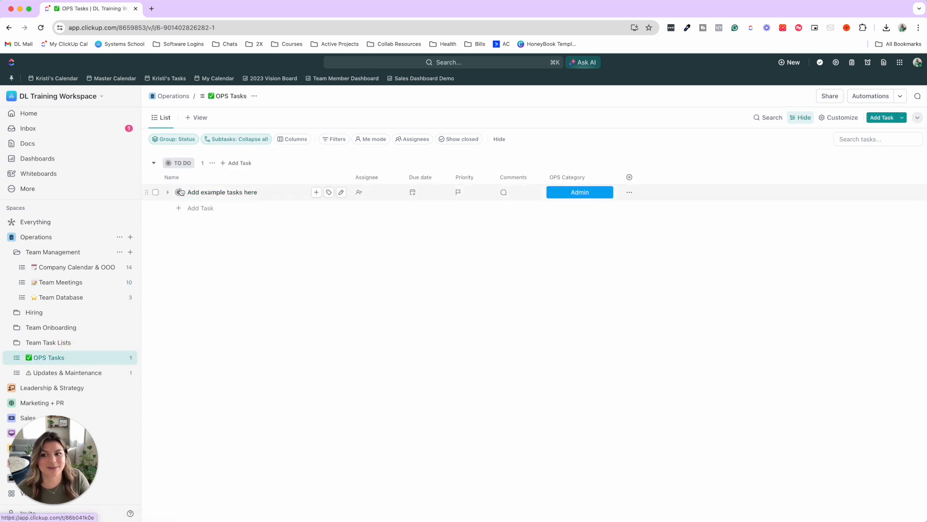
pyautogui.click(179, 193)
pyautogui.click(332, 274)
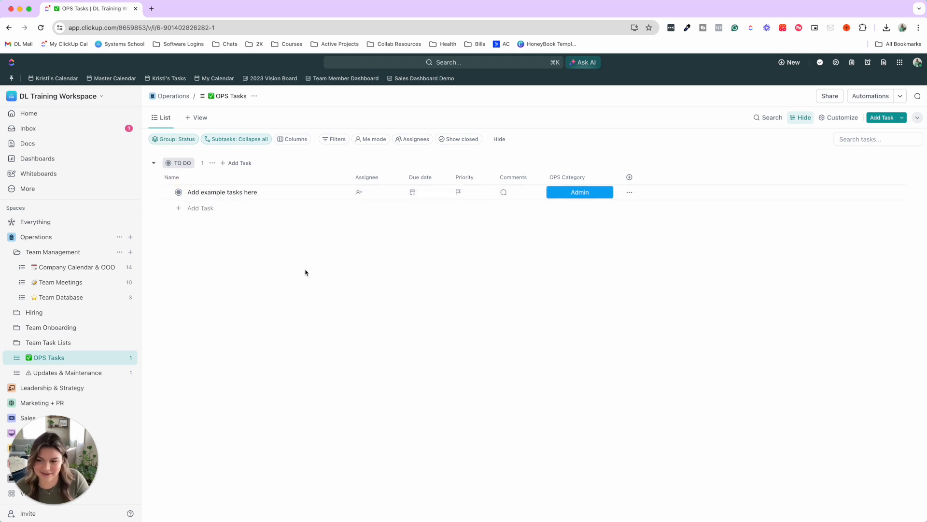
# - View the default task type choices of the Company Calendar & OOO list and open the workspace's Task Types settings
pyautogui.click(53, 268)
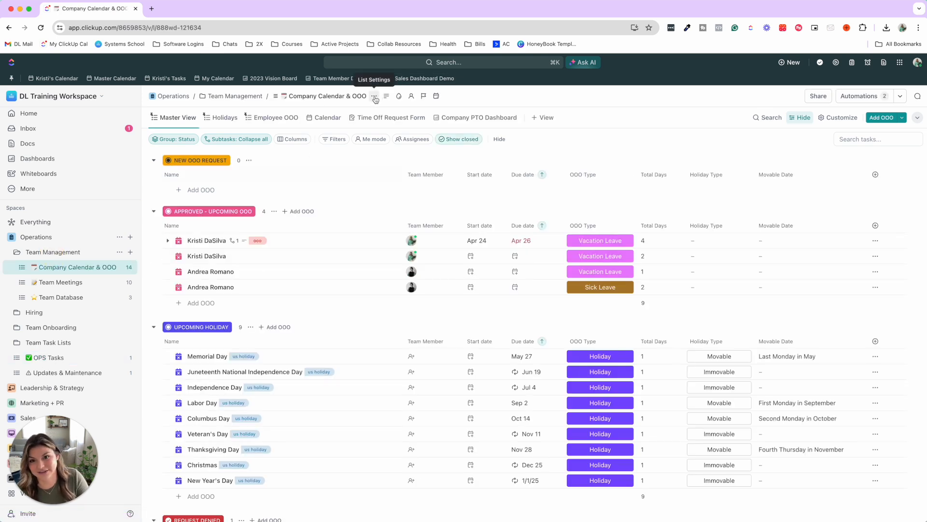
pyautogui.click(375, 97)
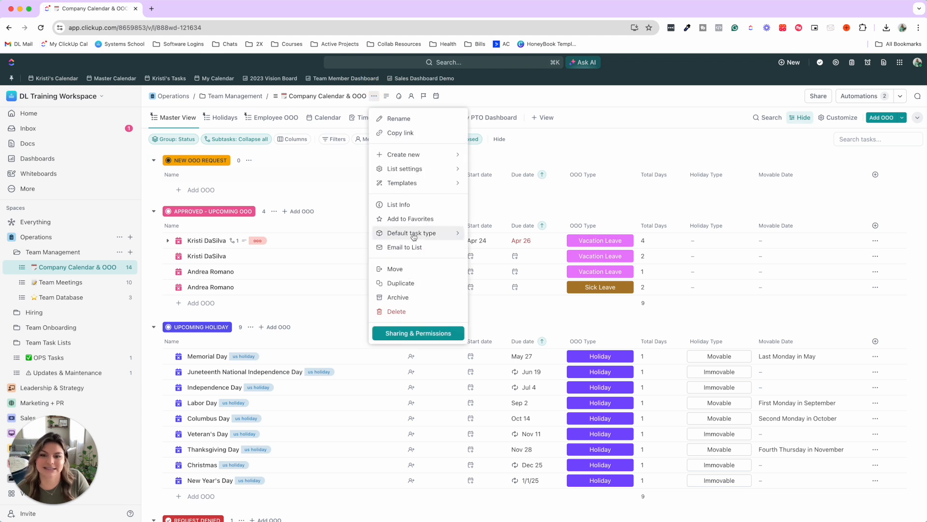
pyautogui.moveTo(413, 235)
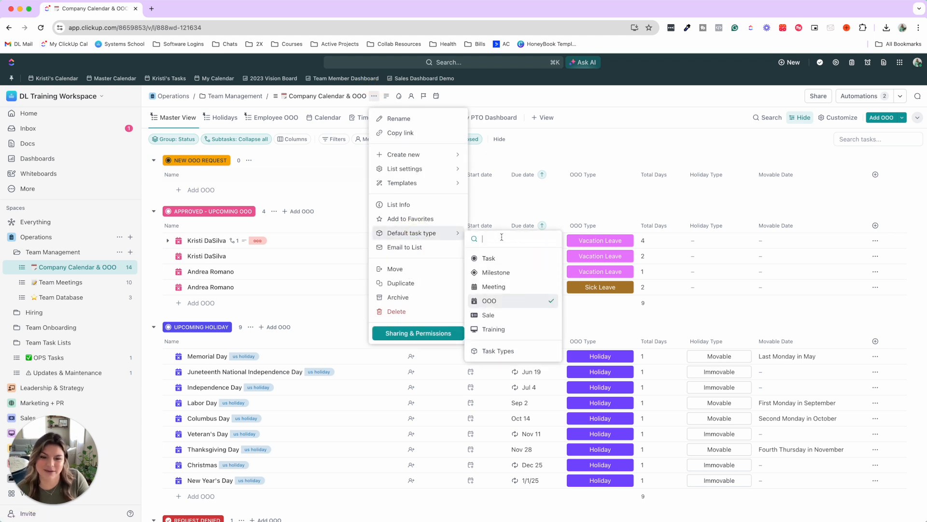
pyautogui.click(530, 351)
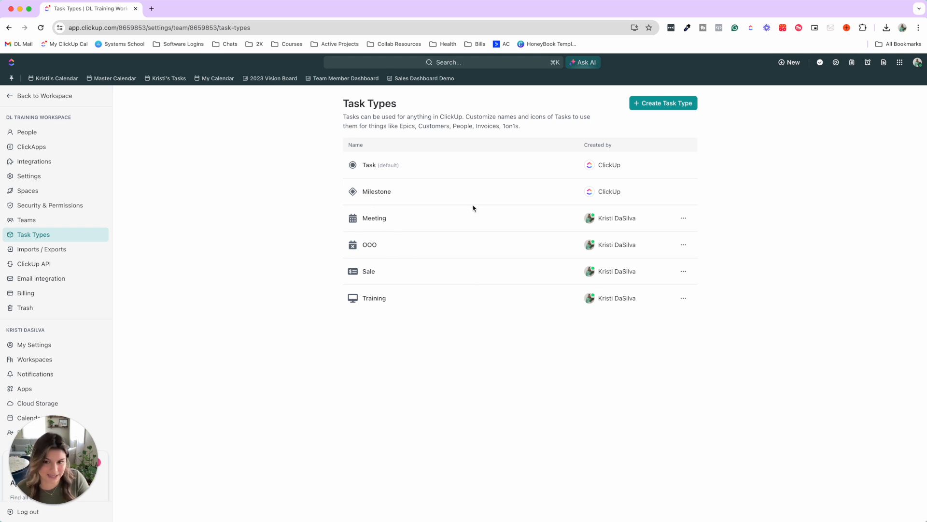
# - Return to the OPS Tasks list in the workspace and view the example task's OPS Category options
pyautogui.click(58, 95)
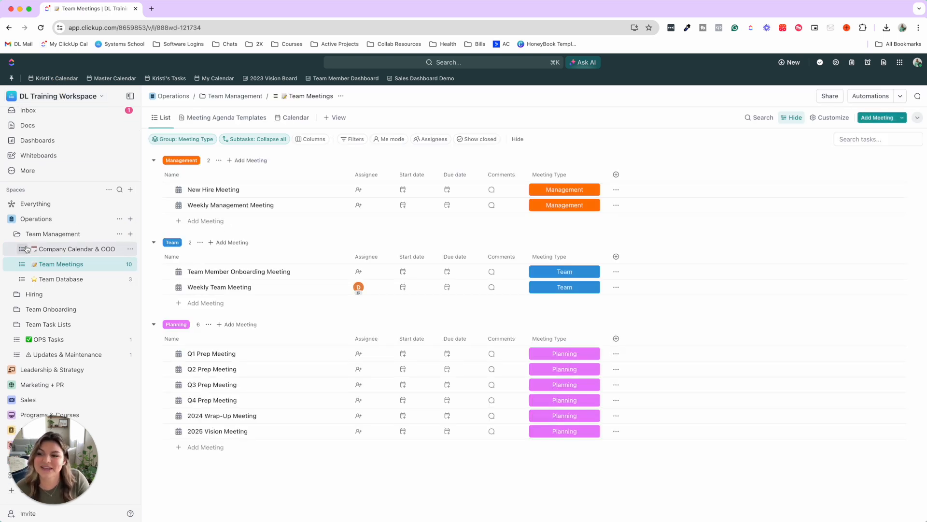
pyautogui.click(43, 340)
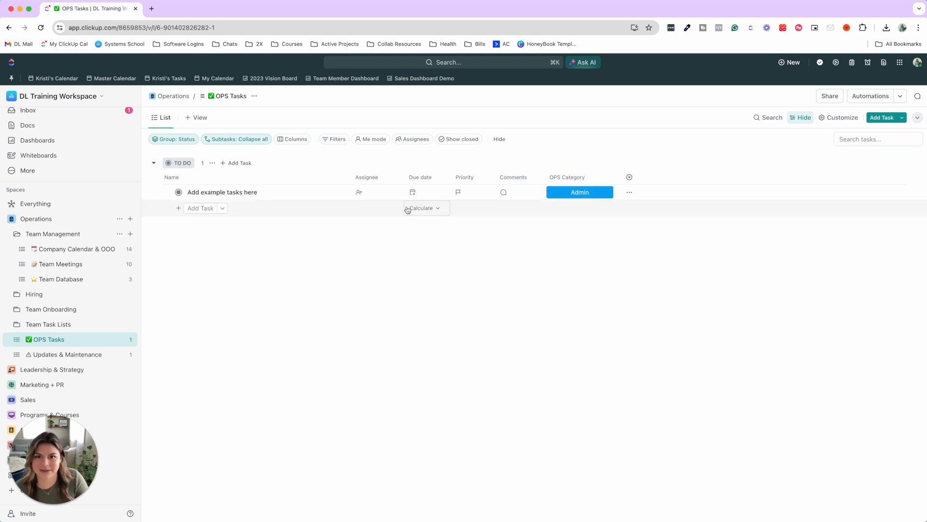
pyautogui.click(571, 194)
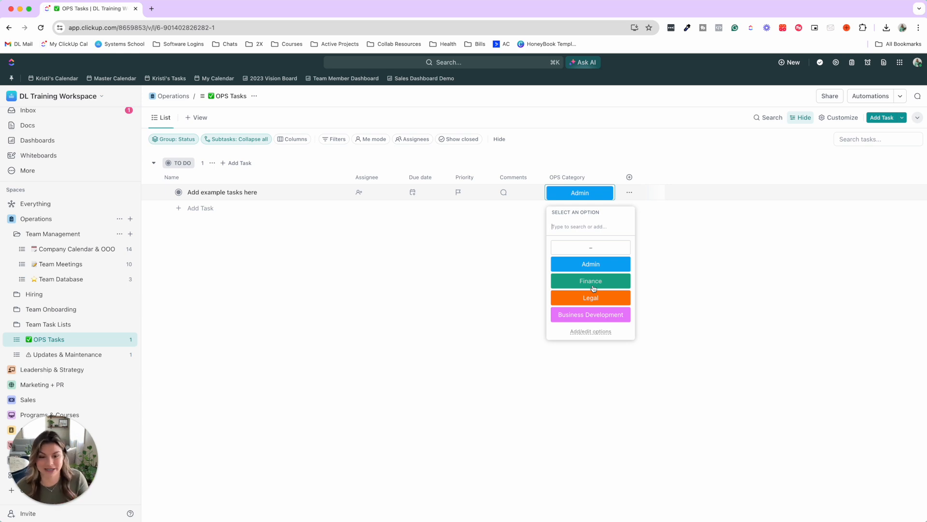
pyautogui.click(340, 220)
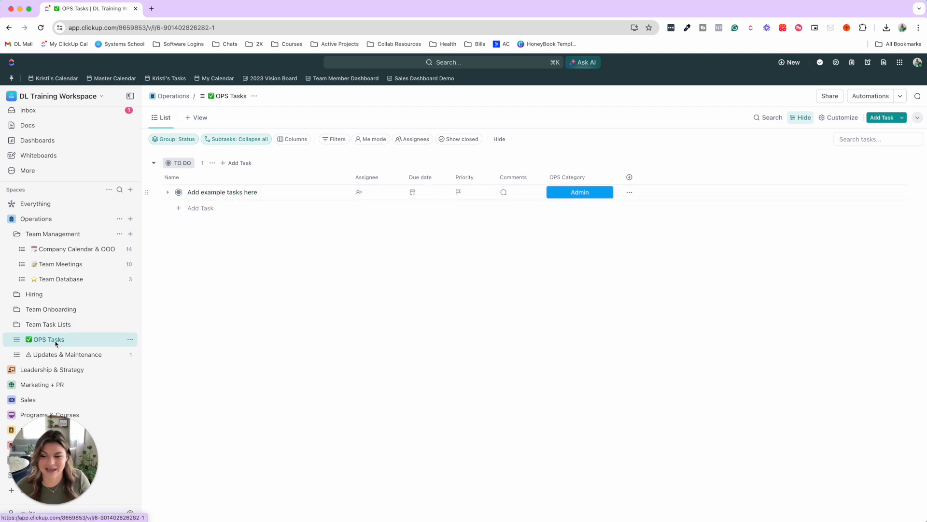
# - Collapse the Operations space and look through the contents of the Leadership & Strategy space
pyautogui.moveTo(55, 458); pyautogui.dragTo(869, 451)
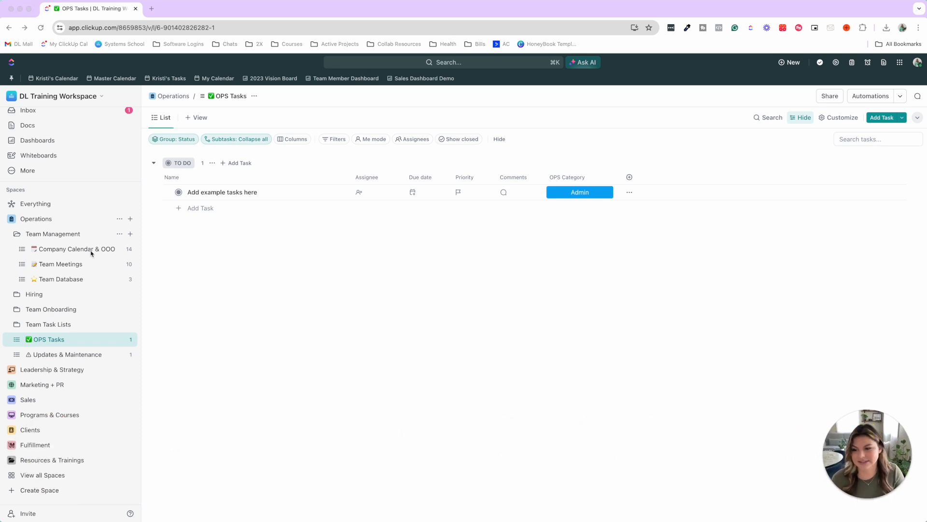
pyautogui.click(10, 218)
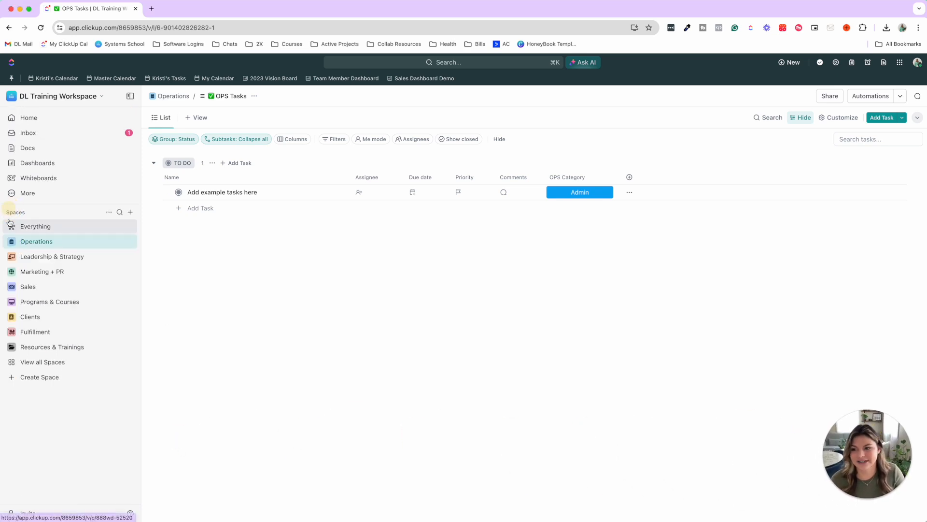
pyautogui.click(24, 260)
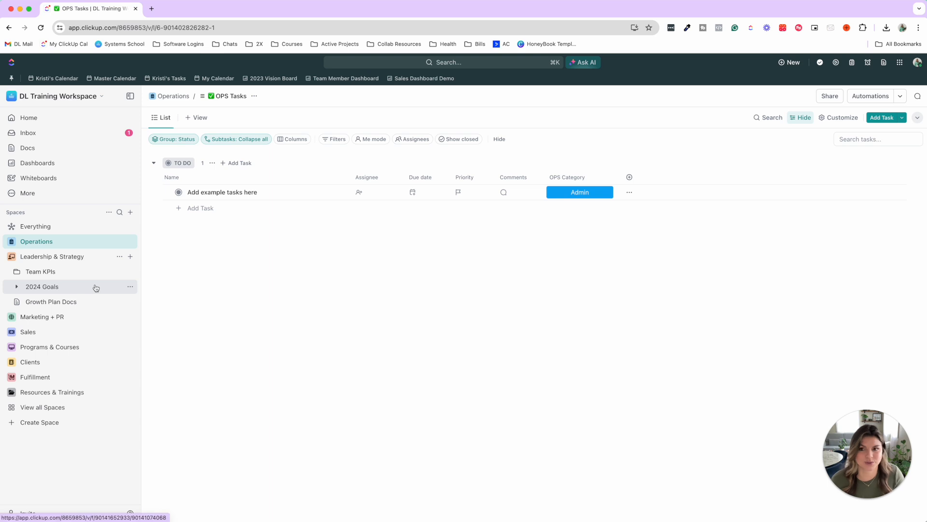
pyautogui.click(12, 256)
# - Look through the Marketing + PR space and the lists in its Marketing Platforms folder, collapsing the space when finished
pyautogui.click(11, 270)
pyautogui.click(17, 287)
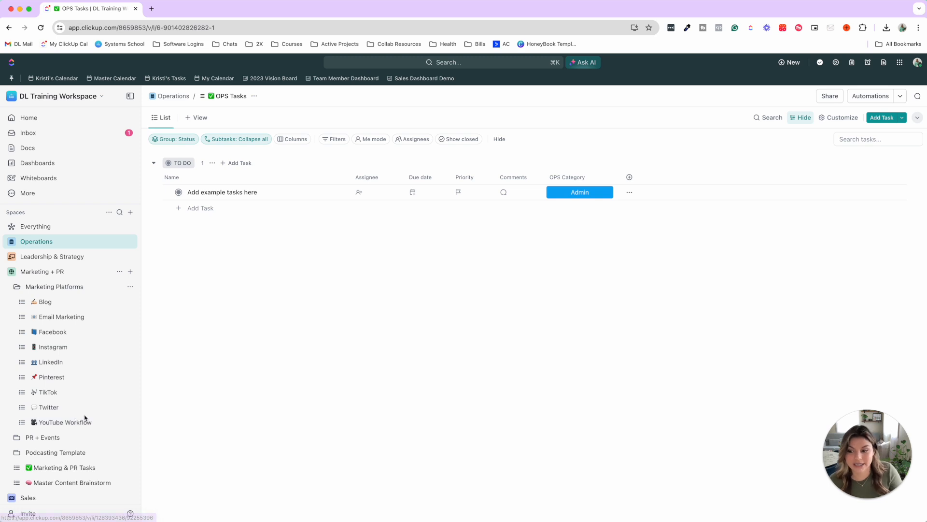
pyautogui.scroll(-3, 80, 417)
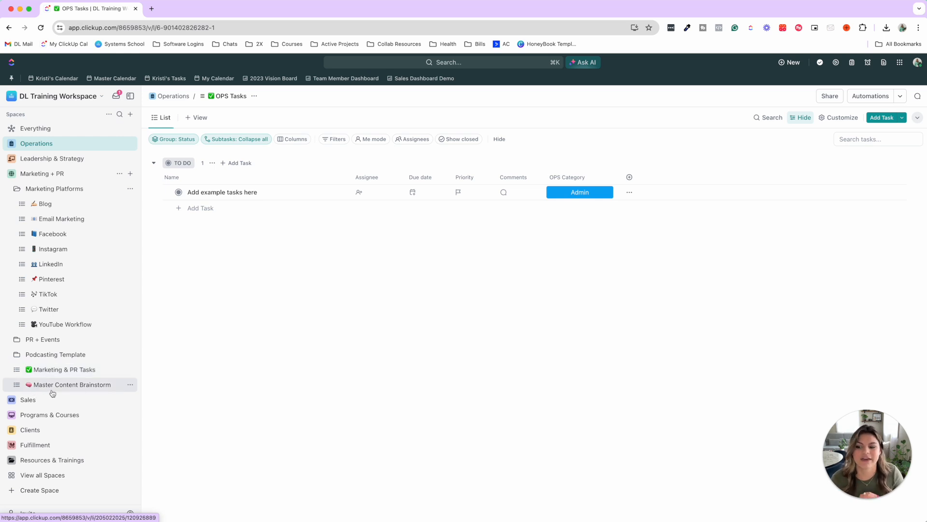
pyautogui.click(11, 174)
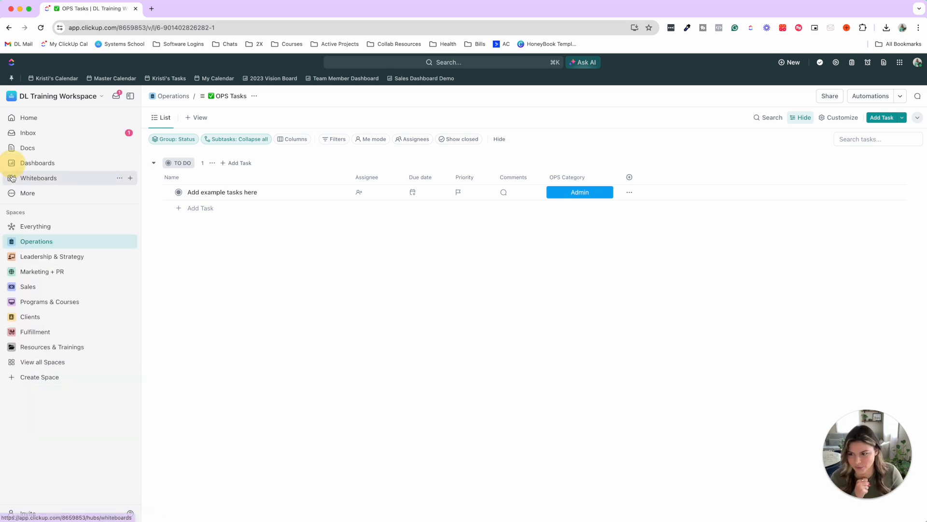
# - Review the Sales space's contents, and expand Programs & Courses with its Course/Program Folder
pyautogui.click(11, 286)
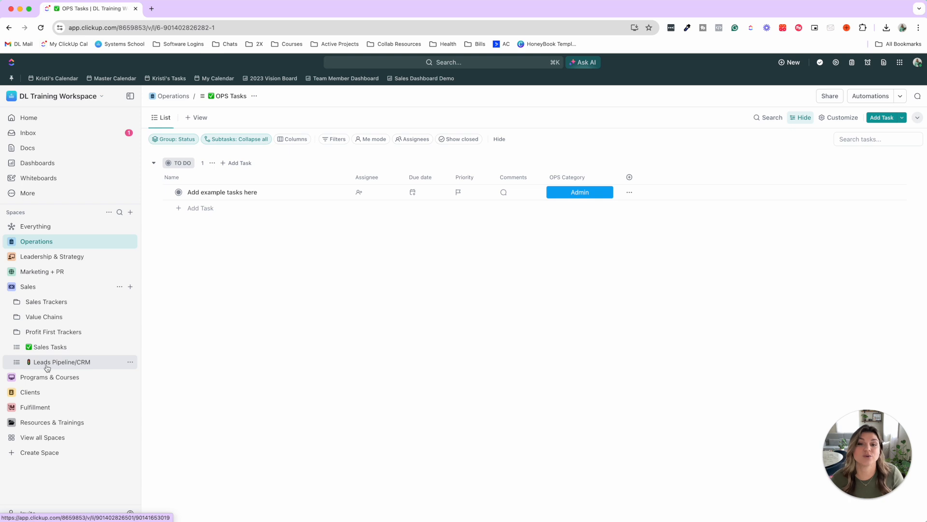
pyautogui.click(11, 286)
pyautogui.click(12, 302)
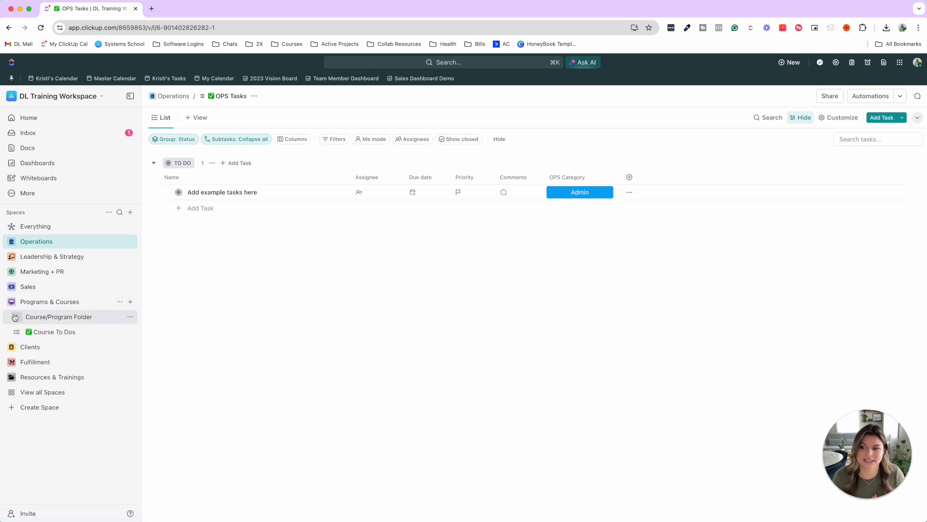
pyautogui.click(15, 317)
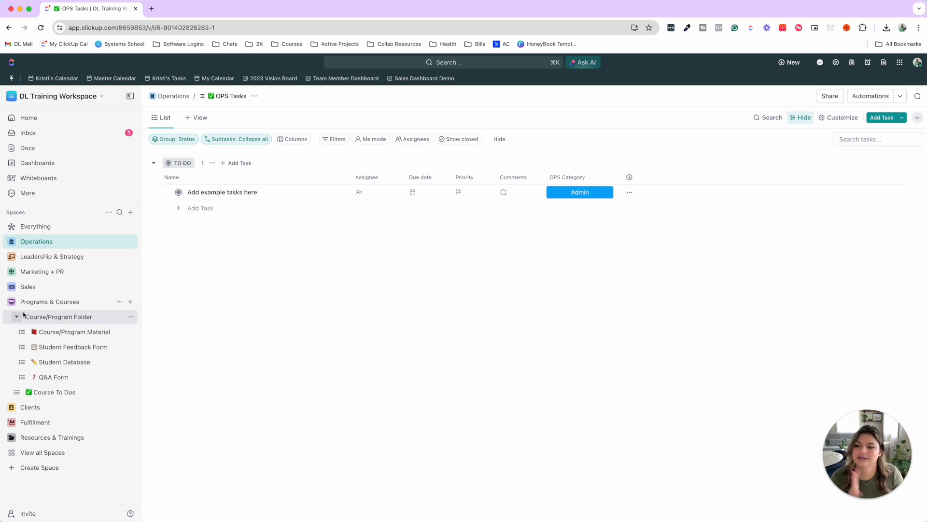
# - Expand the Clients, Fulfillment, and Resources & Trainings spaces to review their folders, lists and docs
pyautogui.click(12, 407)
pyautogui.scroll(-2, 49, 335)
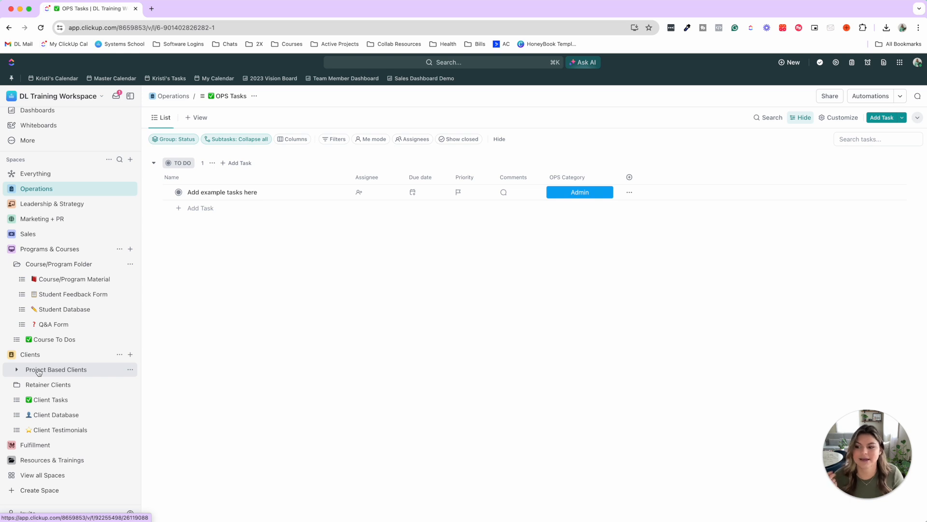
pyautogui.click(13, 444)
pyautogui.scroll(-1, 19, 425)
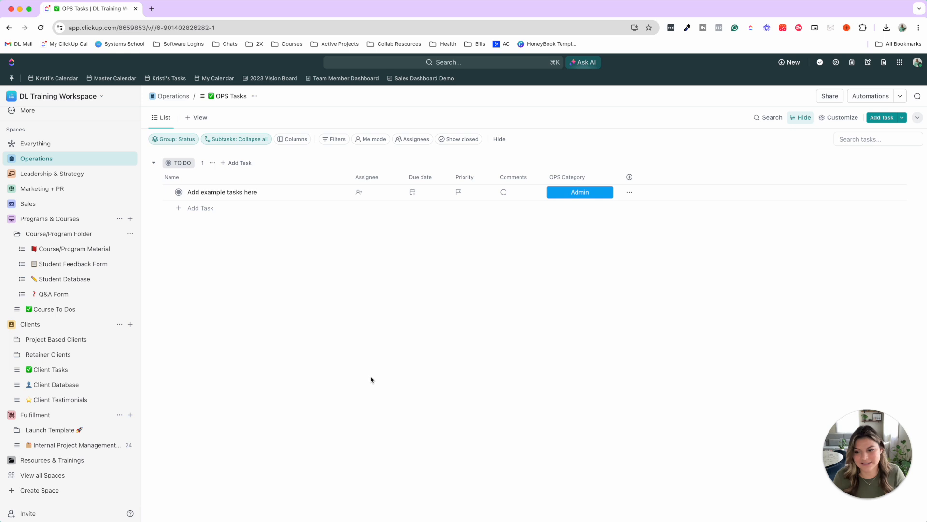
pyautogui.click(12, 460)
pyautogui.scroll(-1, 129, 461)
pyautogui.scroll(-3, 129, 460)
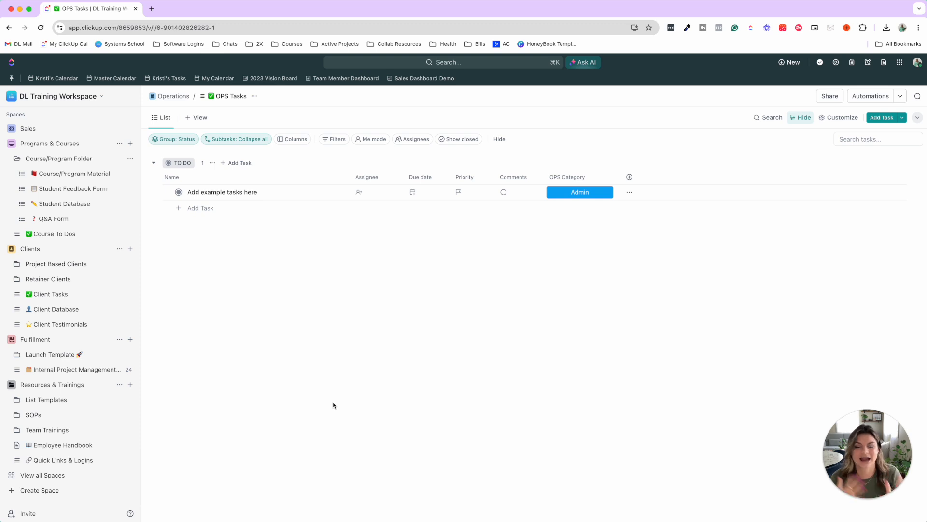
# - Collapse all the expanded spaces so that only the space names are listed
pyautogui.scroll(2, 73, 174)
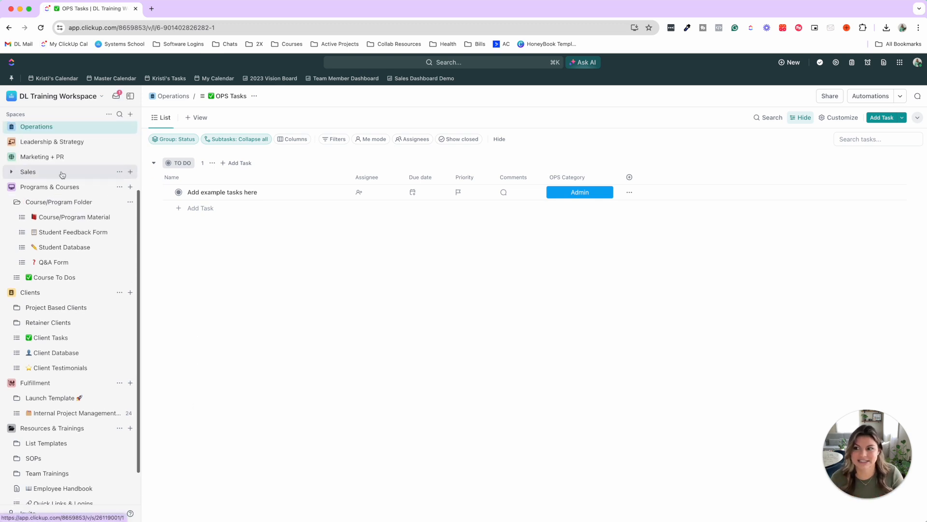
pyautogui.click(11, 188)
pyautogui.click(12, 251)
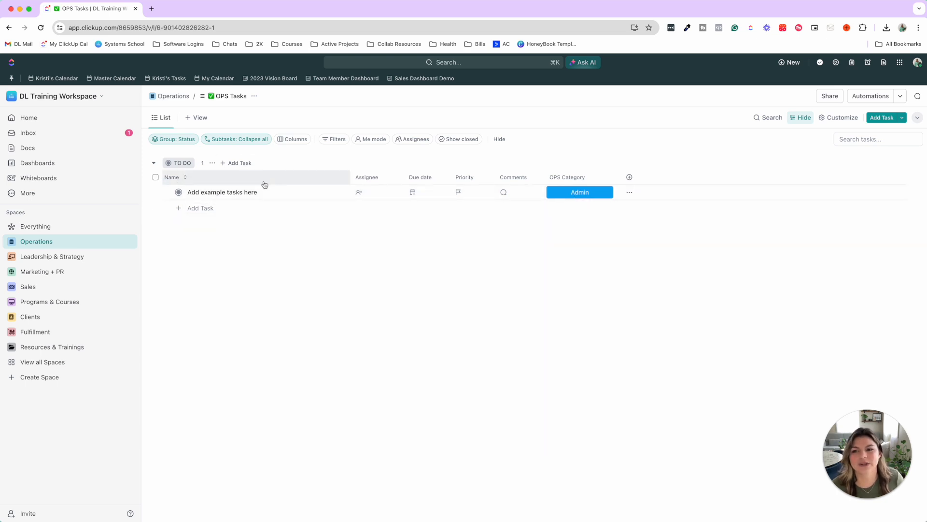
# - Expand the Operations space and review the creatable field types and the existing fields for the OPS Tasks list
pyautogui.click(11, 241)
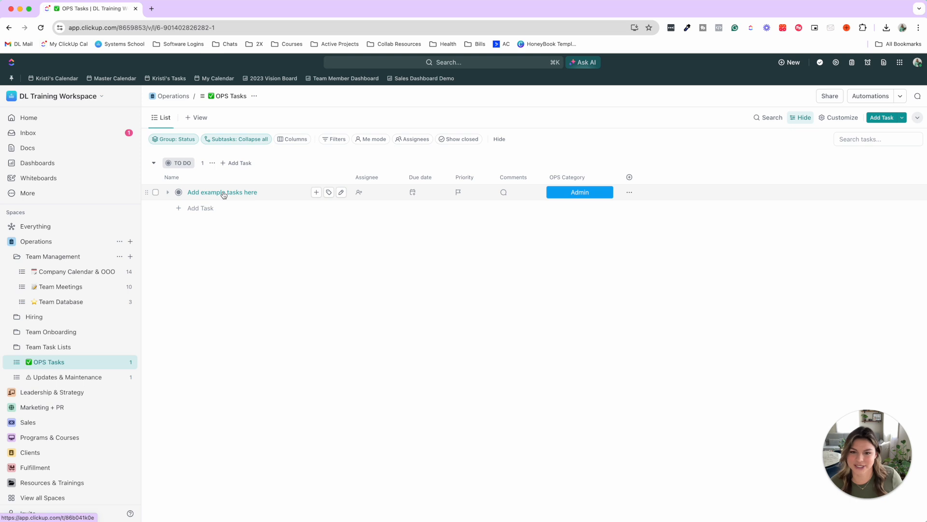
pyautogui.click(630, 176)
pyautogui.scroll(-5, 823, 232)
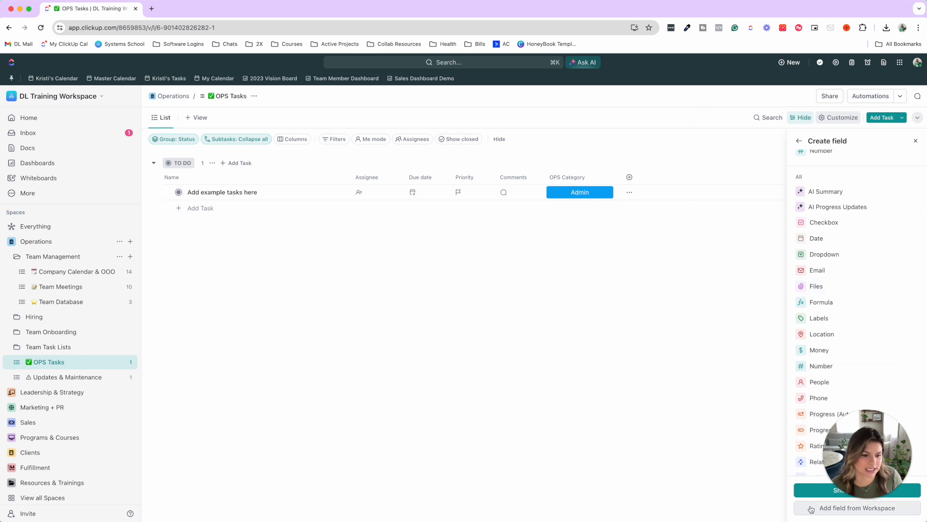
pyautogui.click(811, 489)
pyautogui.scroll(-3, 865, 236)
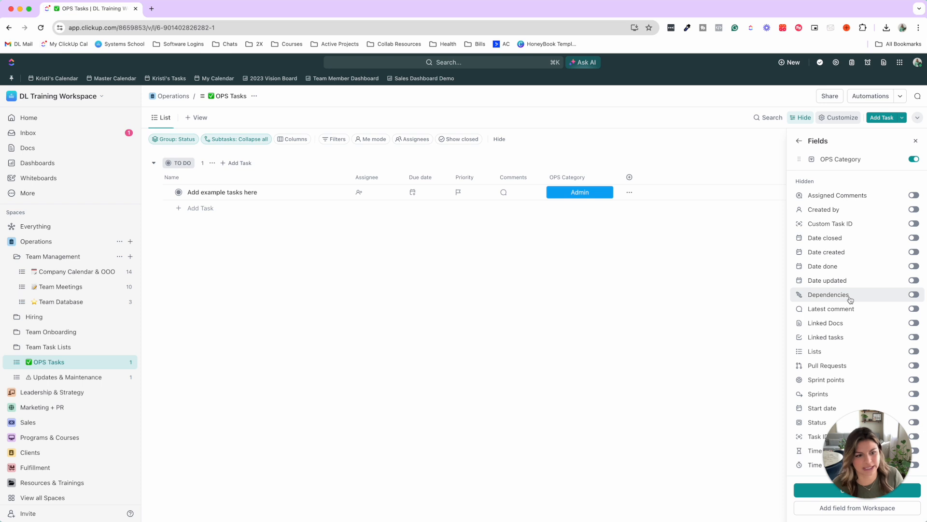
pyautogui.click(196, 304)
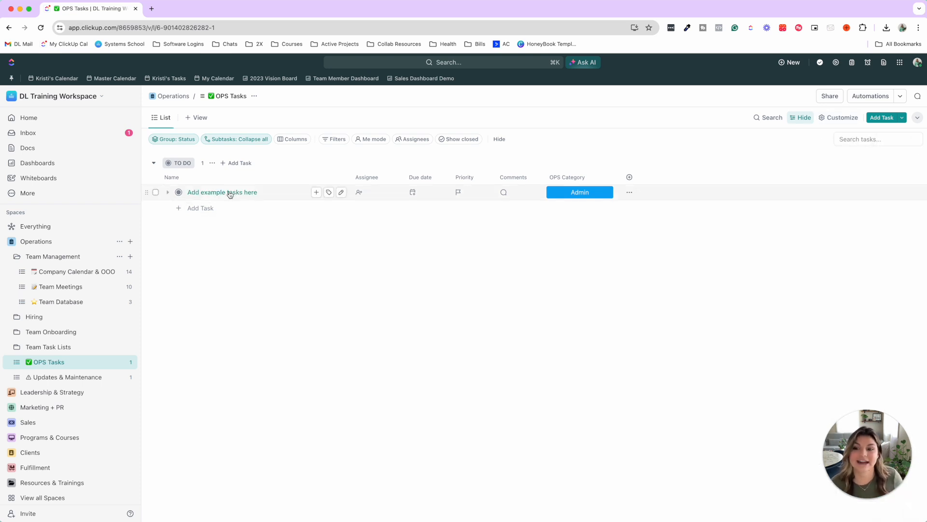
# - Open the example task in OPS Tasks to view its properties and custom fields, and return to the list
pyautogui.click(230, 192)
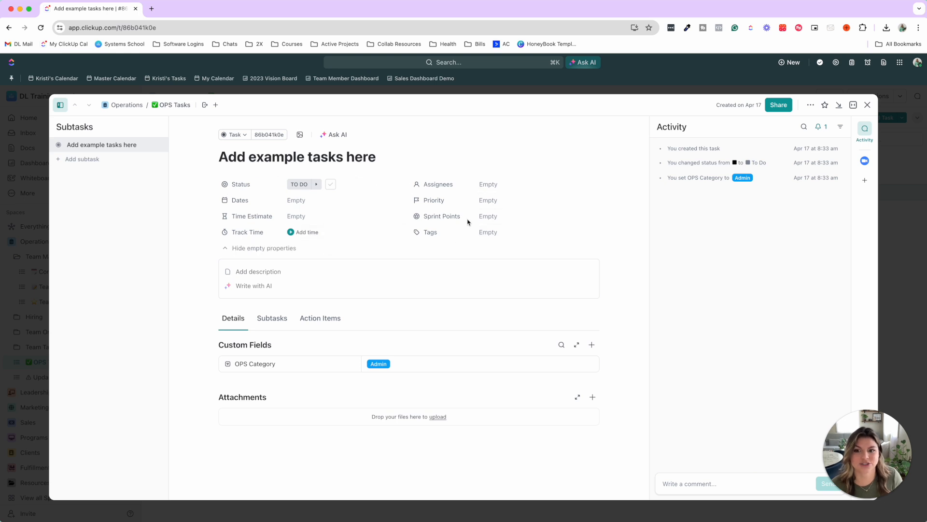
pyautogui.click(489, 78)
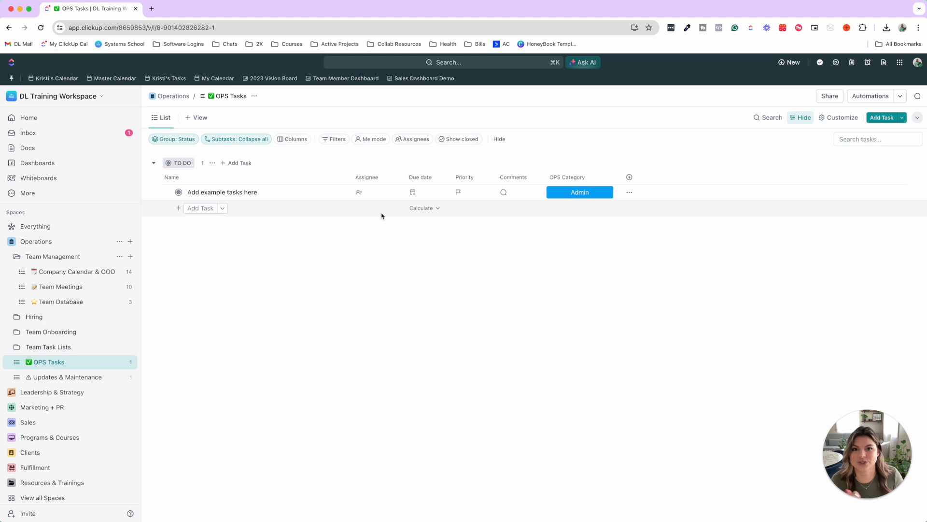
pyautogui.scroll(-1, 48, 338)
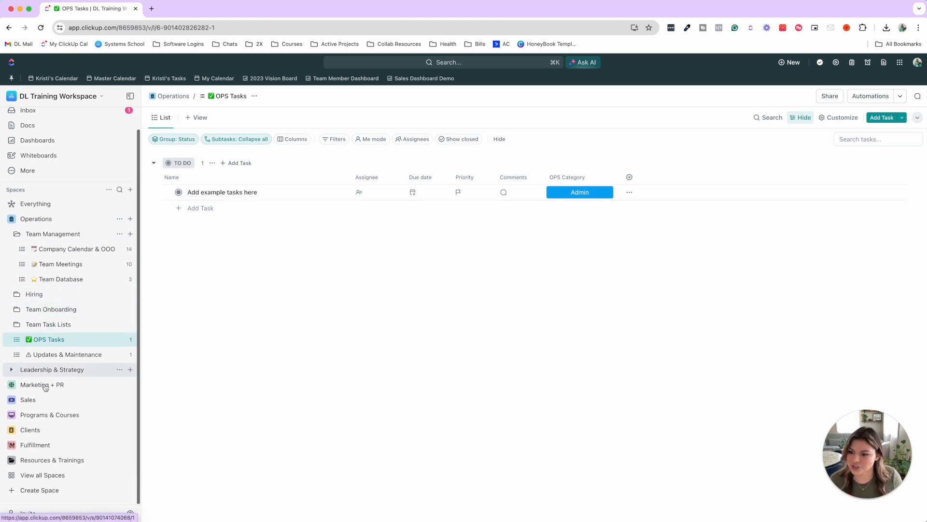
# - Open the SOP List Template in the SOPs folder of the Resources & Trainings space and review its columns
pyautogui.click(15, 460)
pyautogui.scroll(-3, 29, 435)
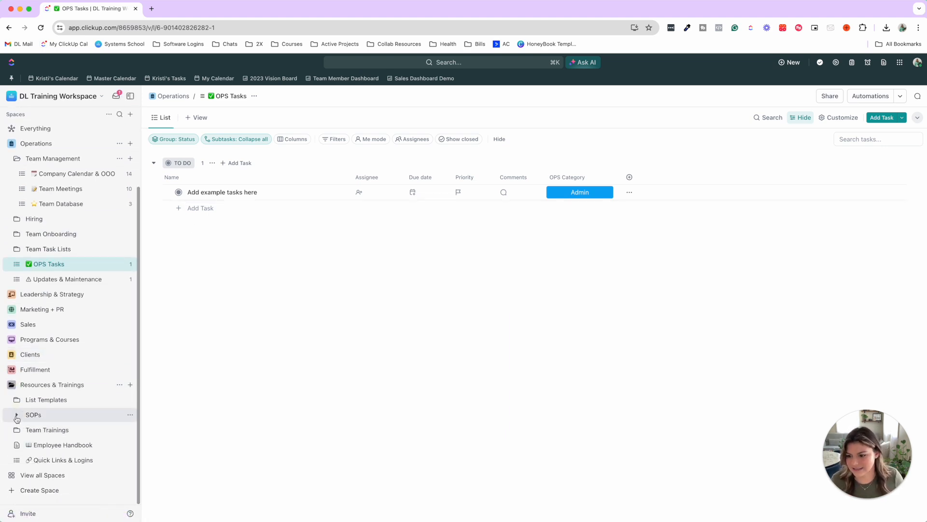
pyautogui.click(16, 418)
pyautogui.click(62, 429)
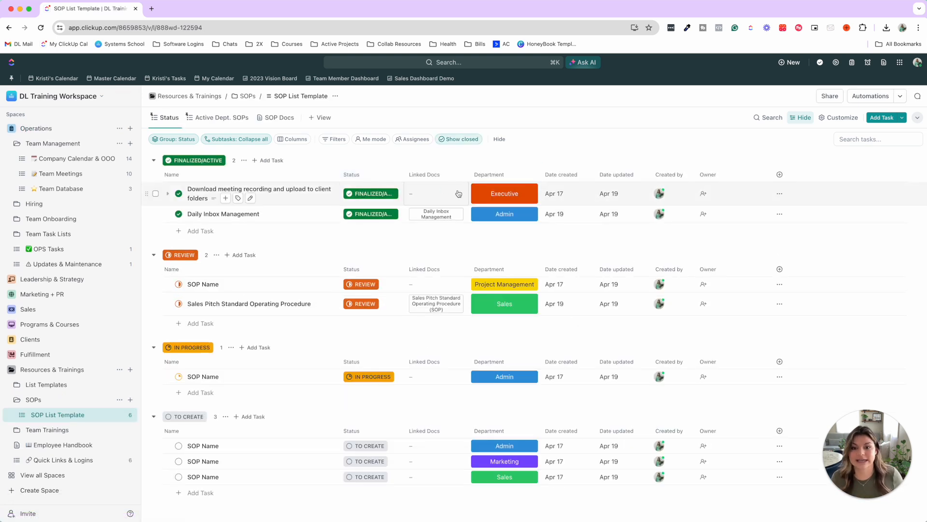
pyautogui.scroll(-1, 449, 219)
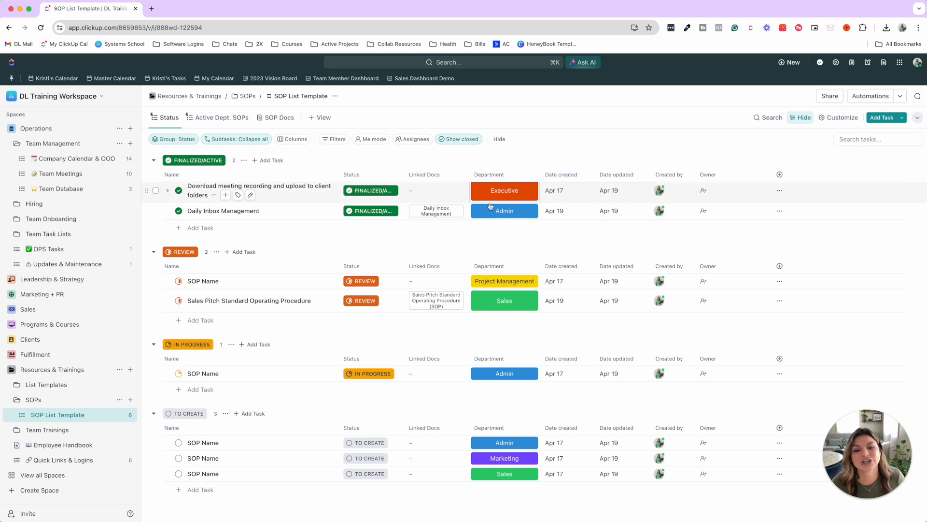
# - Review the field types that can be created for the SOP List Template, including the AI fields, and leave field creation
pyautogui.click(780, 175)
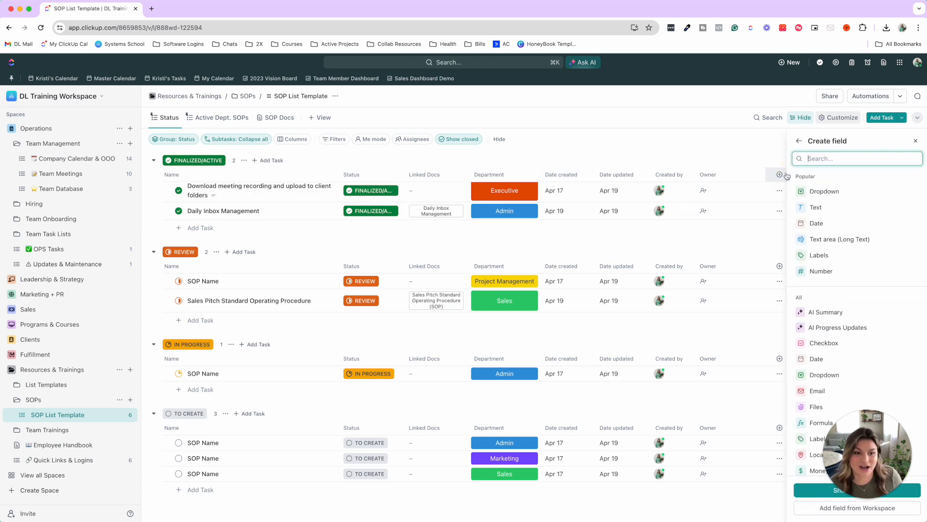
pyautogui.scroll(-3, 845, 232)
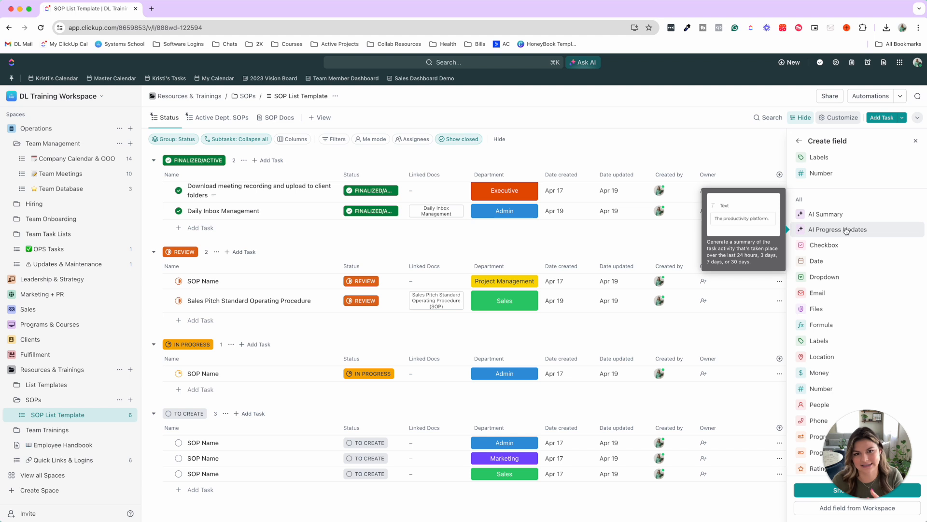
pyautogui.click(722, 141)
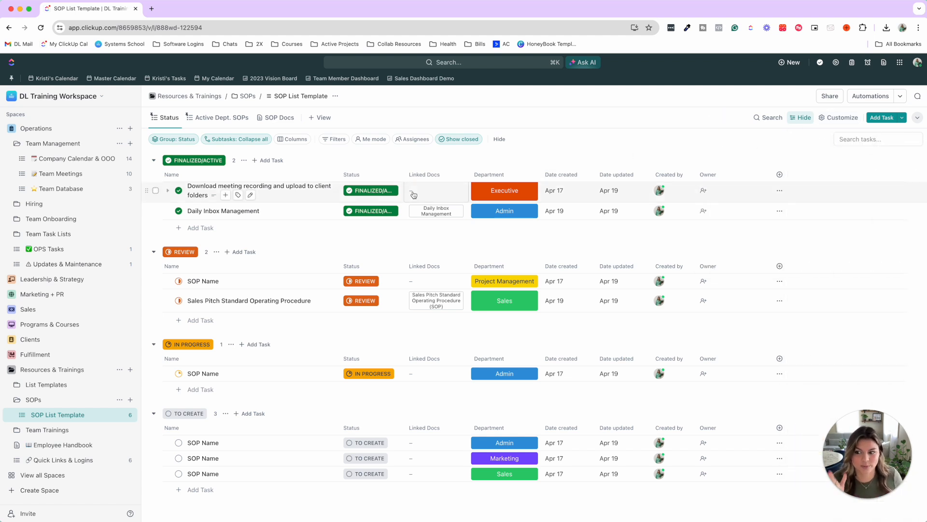
# - Review the Department options of the meeting recording task and the Dropdown field type, leaving both unchanged
pyautogui.click(514, 193)
pyautogui.scroll(-3, 535, 265)
pyautogui.click(780, 175)
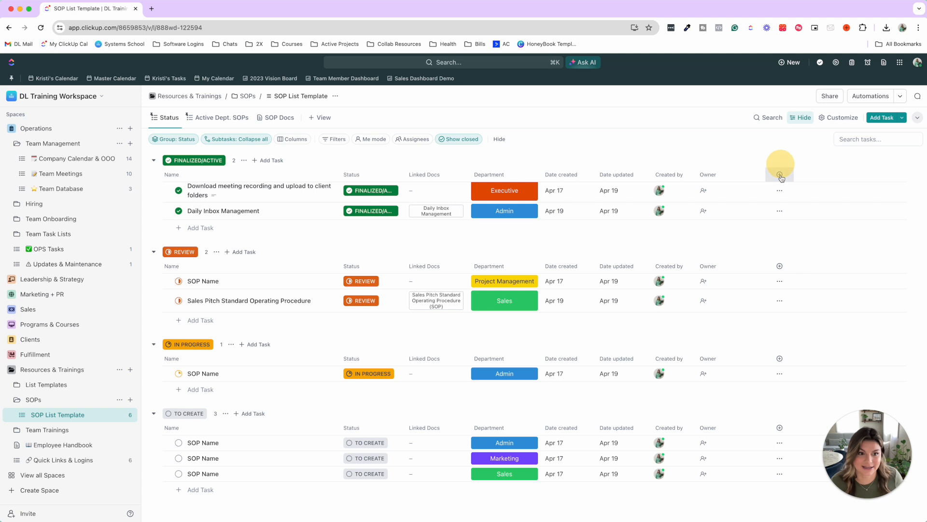
pyautogui.click(780, 175)
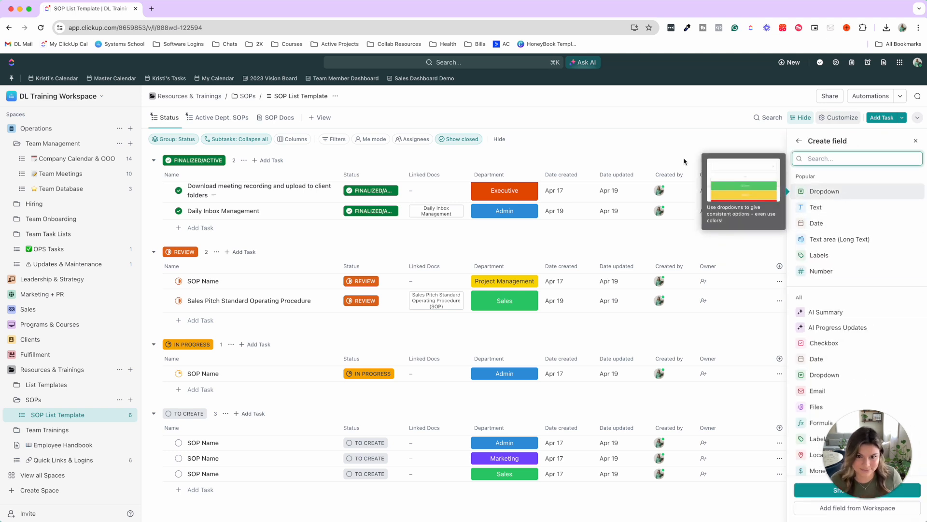
pyautogui.click(601, 129)
pyautogui.click(514, 191)
pyautogui.scroll(-3, 535, 340)
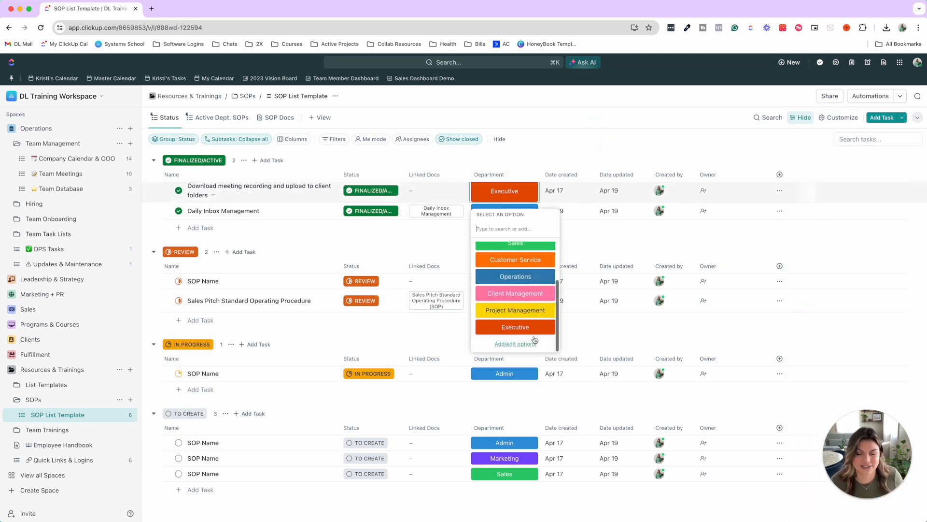
pyautogui.click(562, 145)
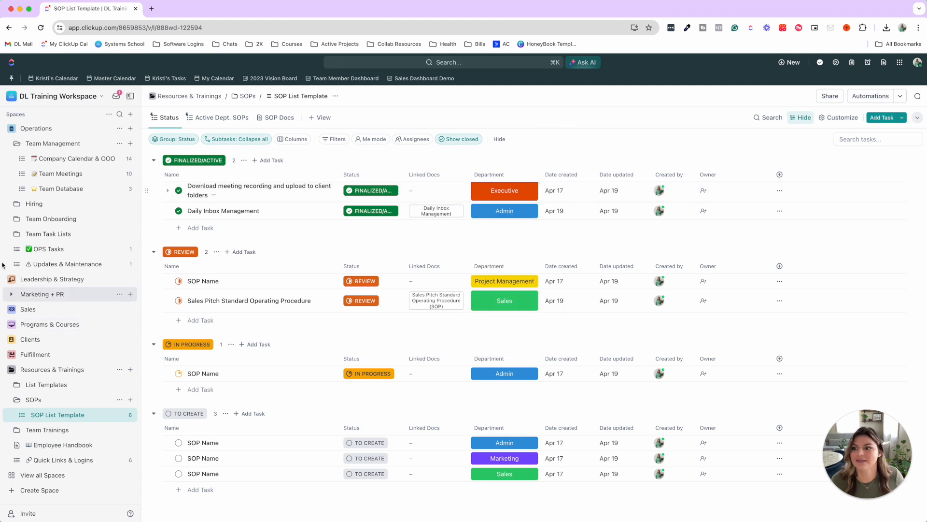
# - Expand the Marketing + PR space and open the Instagram list in its Marketing Platforms folder
pyautogui.scroll(5, 28, 216)
pyautogui.scroll(-2, 40, 264)
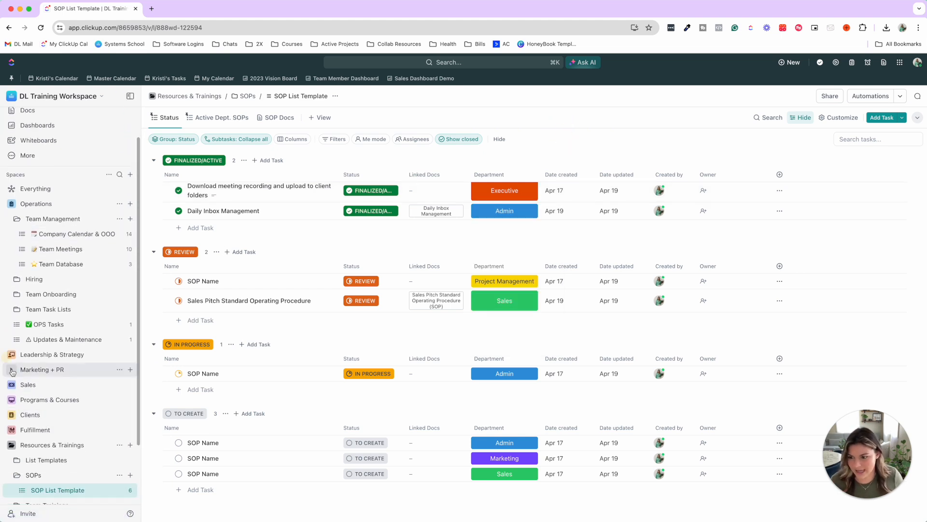
pyautogui.click(43, 372)
pyautogui.scroll(-2, 85, 397)
pyautogui.click(81, 407)
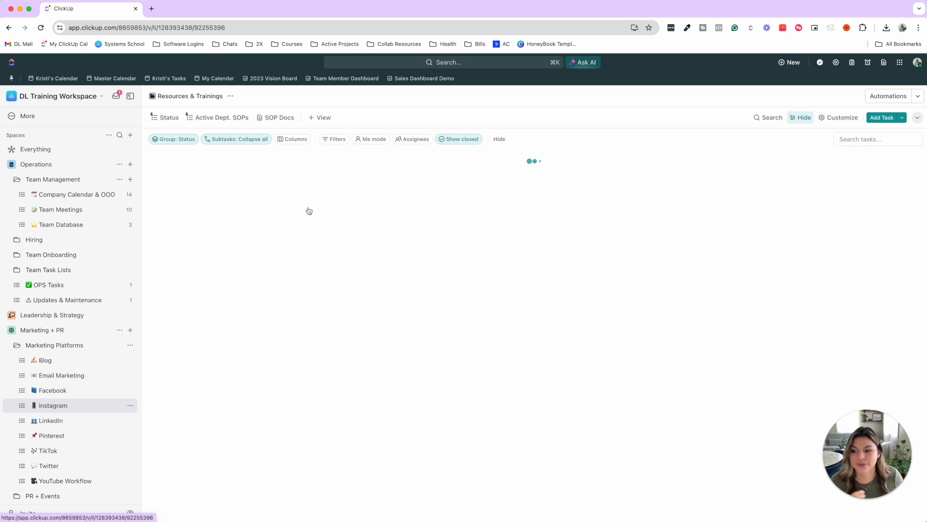
# - Open the How to Use ClickUp 2024 task, review all its custom fields including the empty ones, and return to the list
pyautogui.click(207, 242)
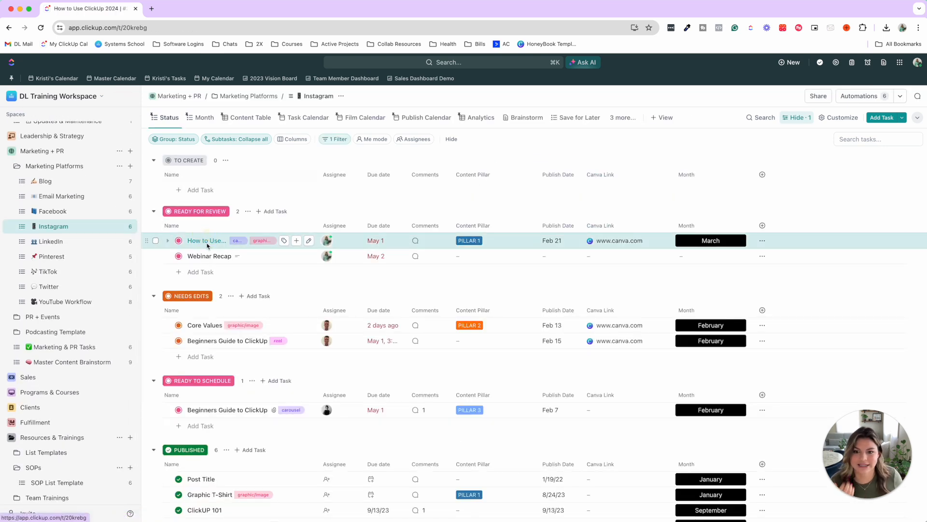
pyautogui.scroll(-3, 284, 301)
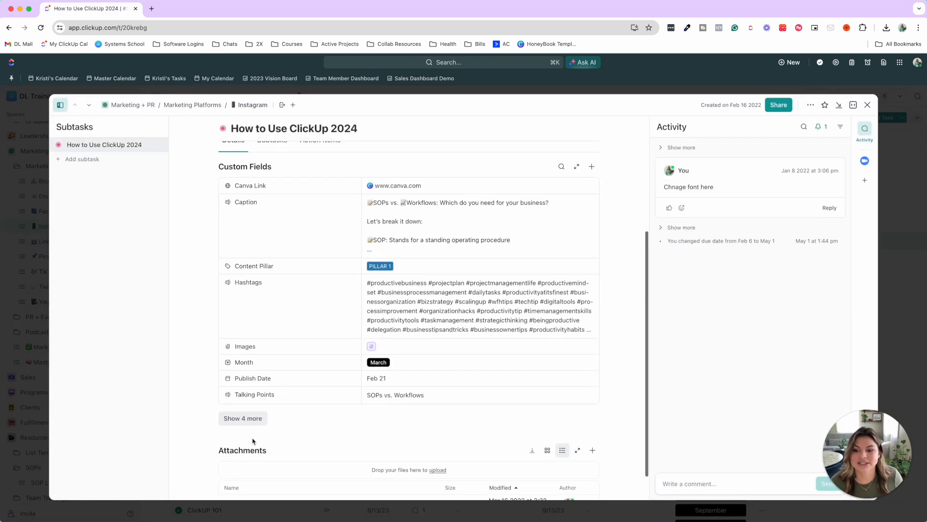
pyautogui.click(248, 419)
pyautogui.scroll(1, 316, 332)
pyautogui.scroll(1, 317, 332)
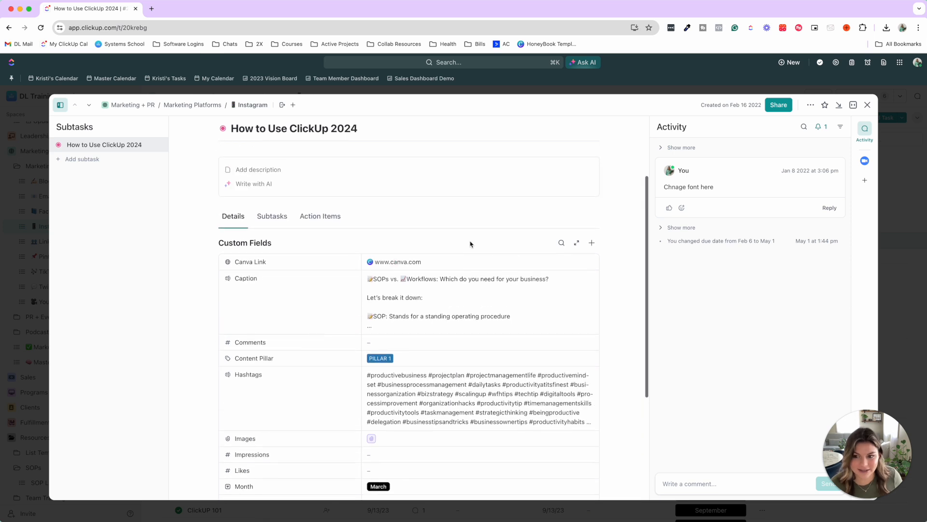
pyautogui.scroll(-2, 432, 241)
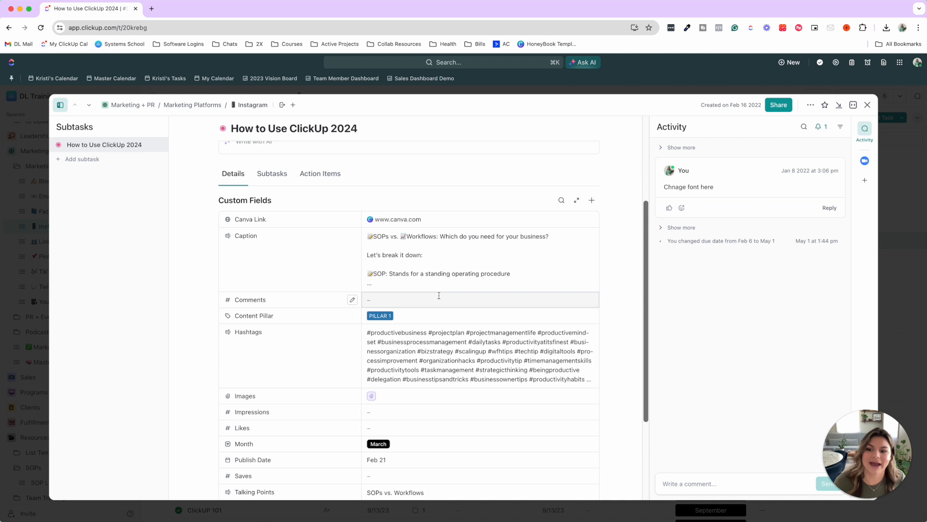
pyautogui.scroll(-3, 490, 320)
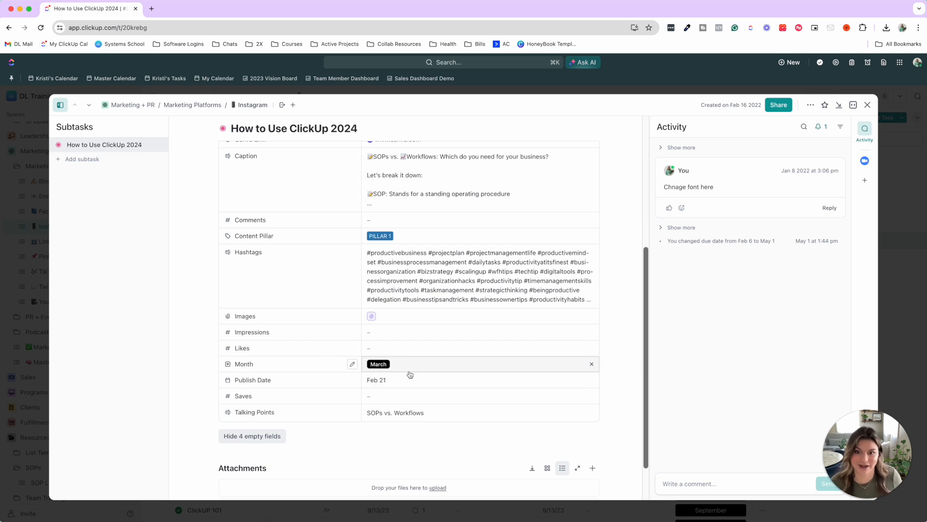
pyautogui.scroll(5, 410, 375)
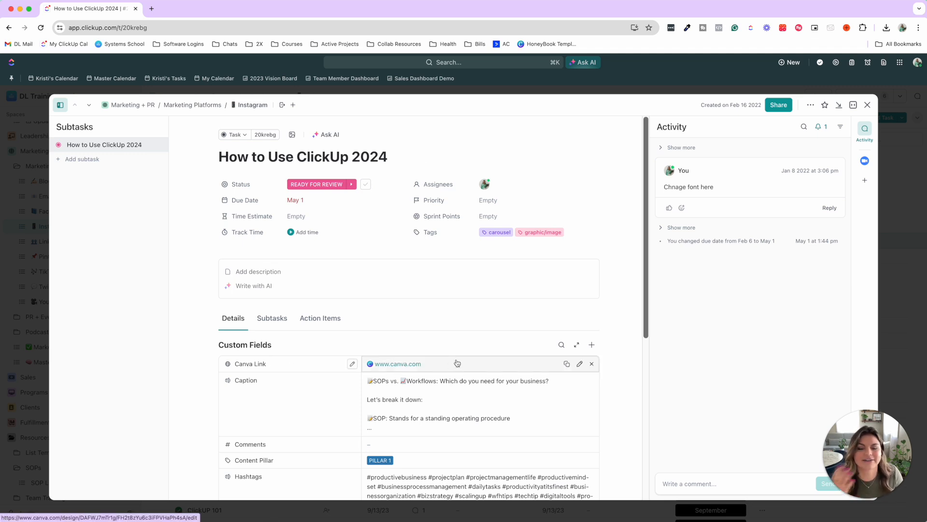
pyautogui.click(408, 92)
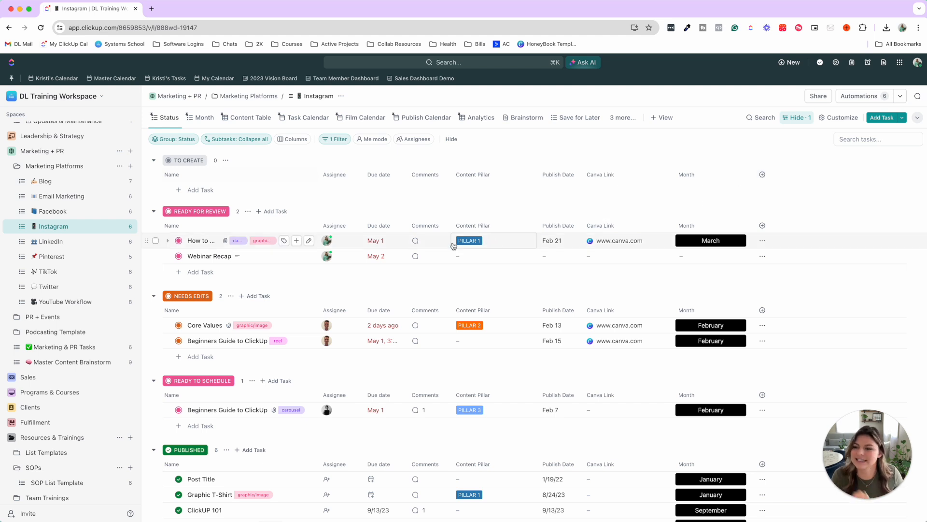
# - Expand the Clients space and open the Project Client Management Template list in the Project Based Clients folder
pyautogui.scroll(-1, 29, 338)
pyautogui.click(13, 386)
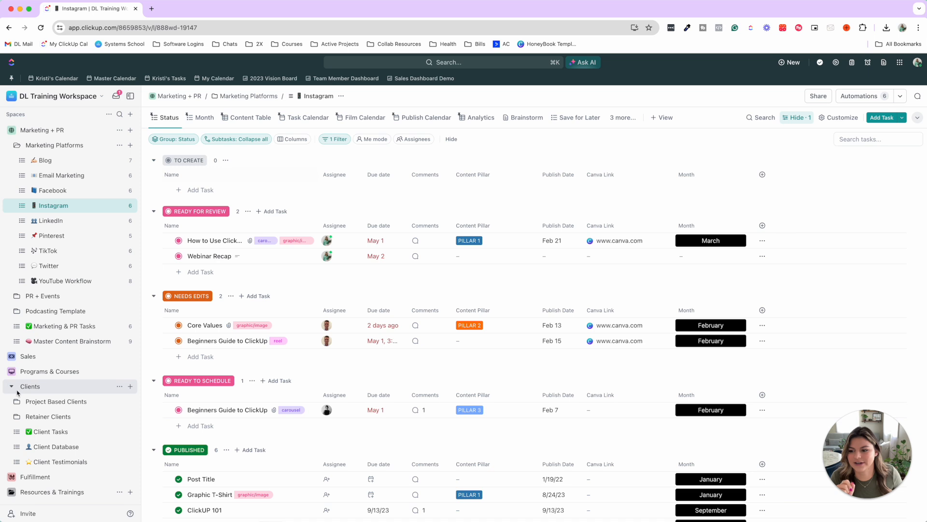
pyautogui.click(56, 401)
pyautogui.click(63, 419)
pyautogui.scroll(-5, 63, 420)
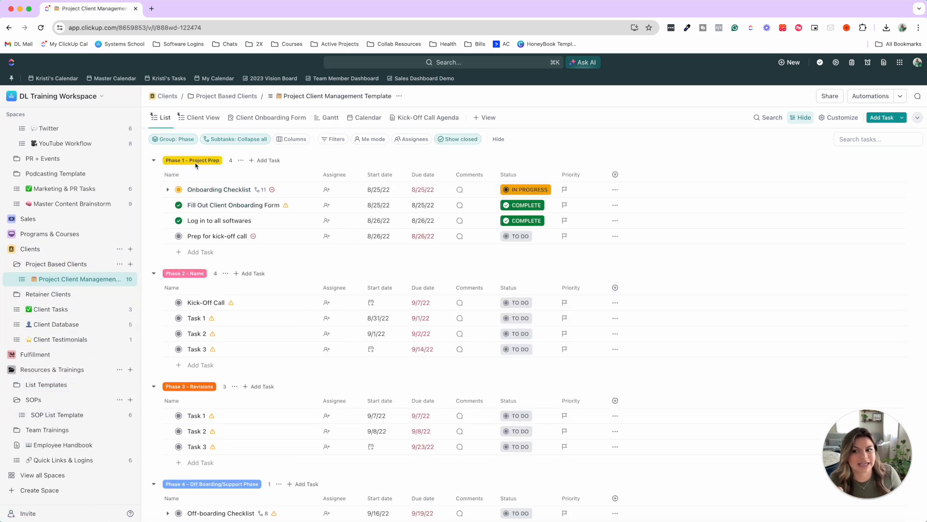
# - Show the Phase custom field as a column in the Project Client Management Template list and hide it again
pyautogui.click(615, 175)
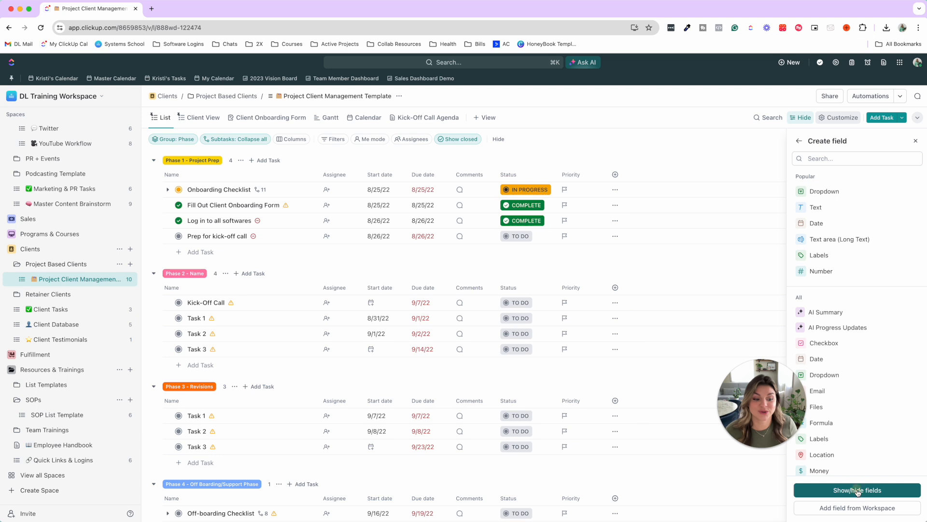
pyautogui.click(865, 489)
pyautogui.scroll(-5, 858, 316)
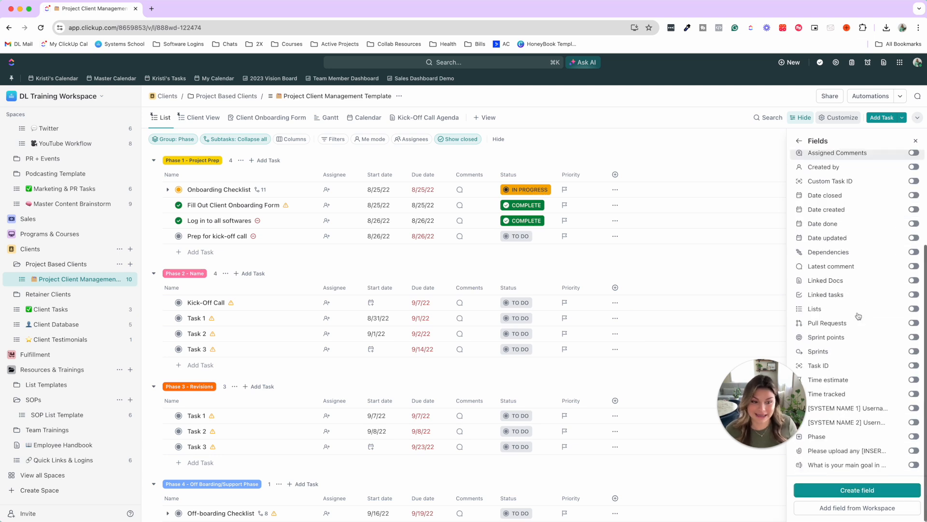
pyautogui.click(913, 436)
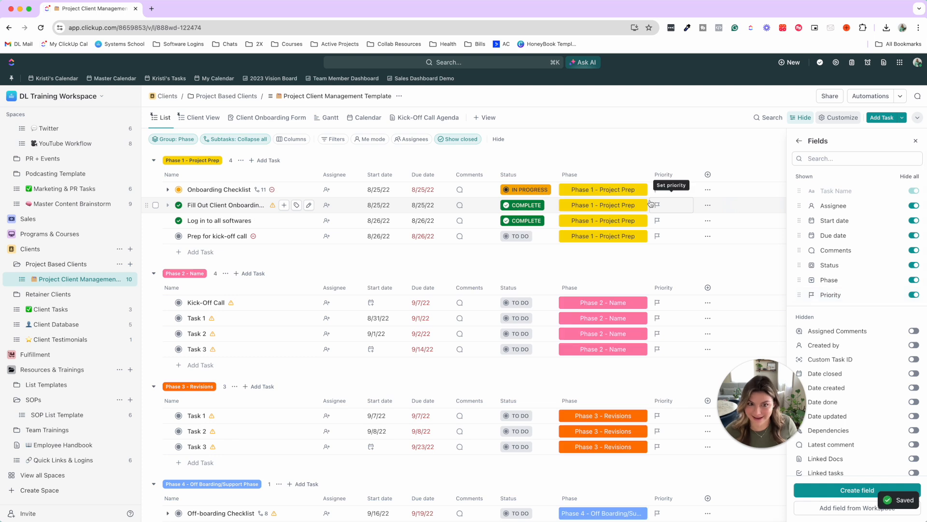
pyautogui.scroll(-4, 887, 411)
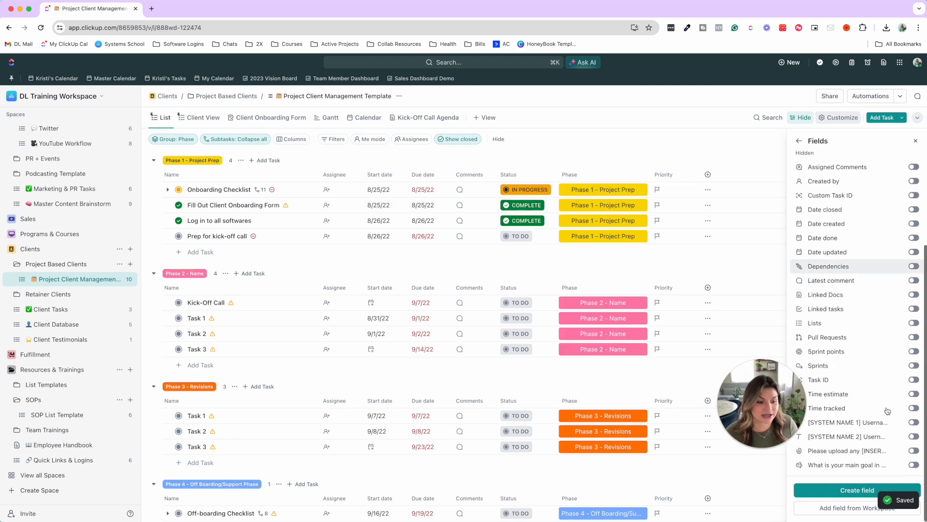
pyautogui.click(634, 130)
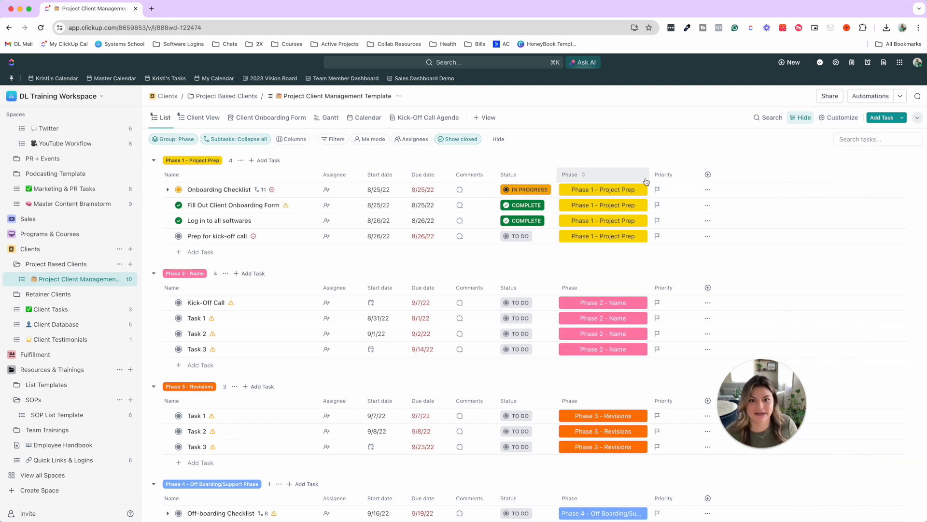
pyautogui.click(619, 178)
pyautogui.click(603, 279)
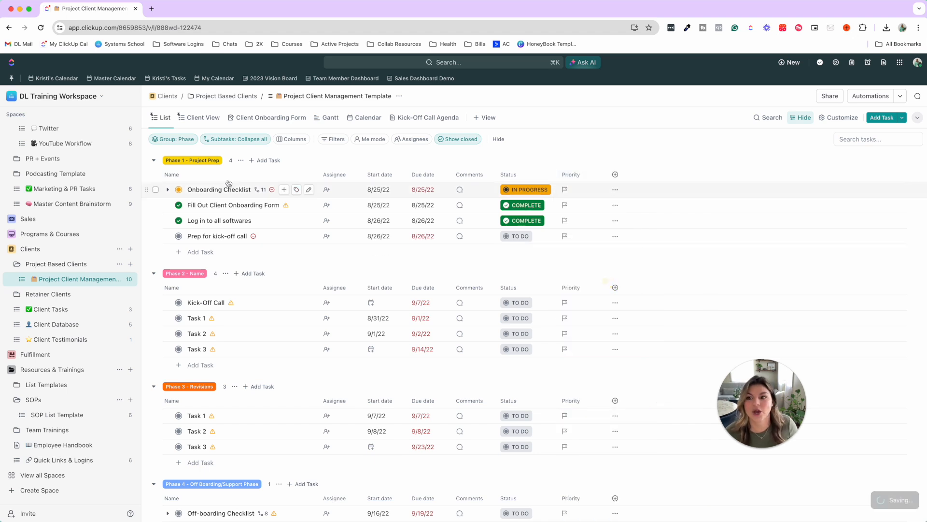
# - Check which custom fields are available for grouping the Project Client Management Template list, keeping the grouping by Phase
pyautogui.click(175, 144)
pyautogui.moveTo(215, 272)
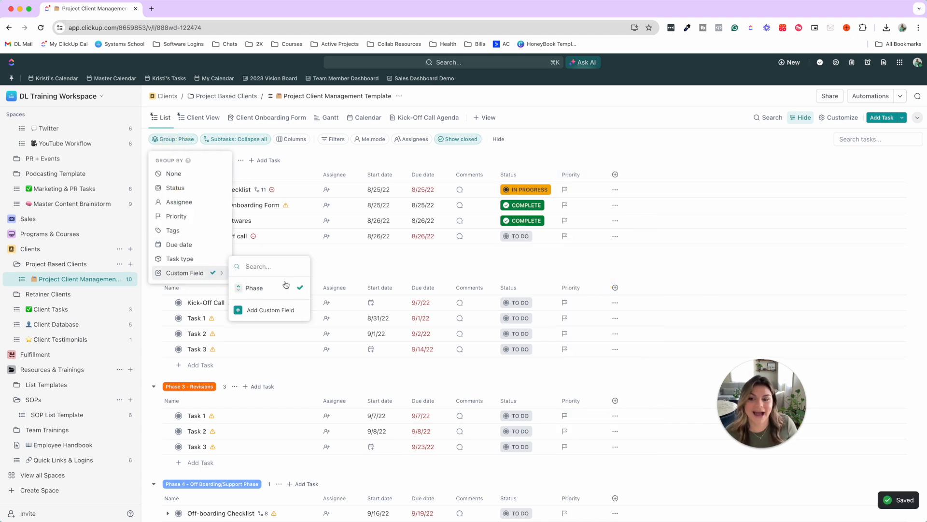
pyautogui.click(611, 133)
pyautogui.click(599, 129)
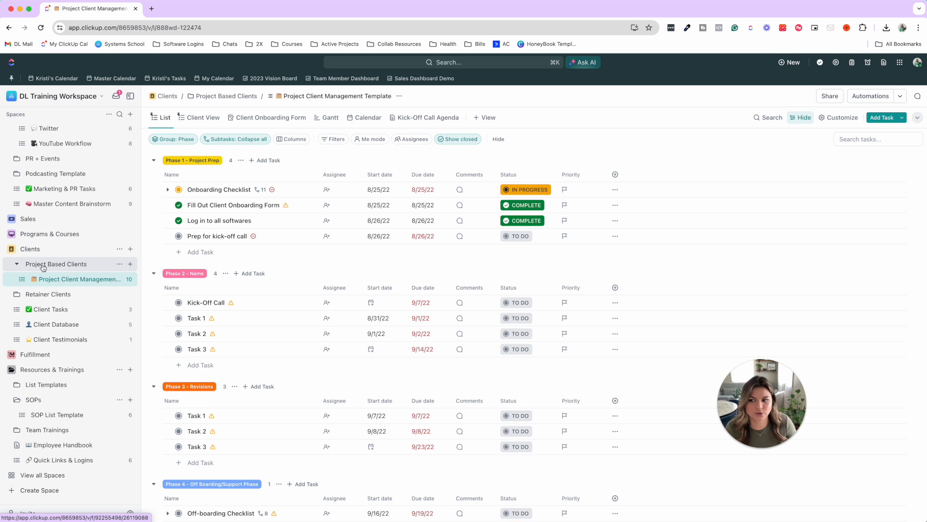
# - Open the overview of the Marketing Platforms folder in the Marketing + PR space and review its place in the workspace hierarchy
pyautogui.scroll(15, 27, 253)
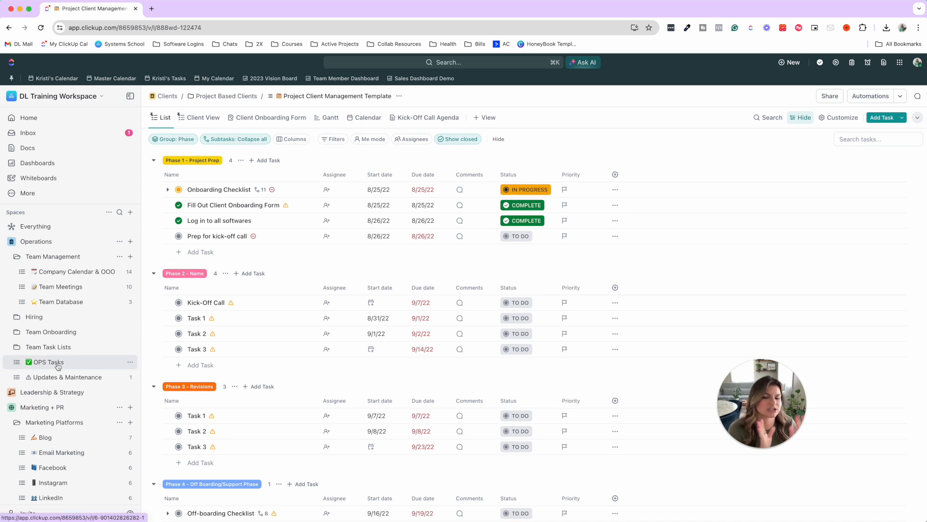
pyautogui.scroll(-3, 58, 366)
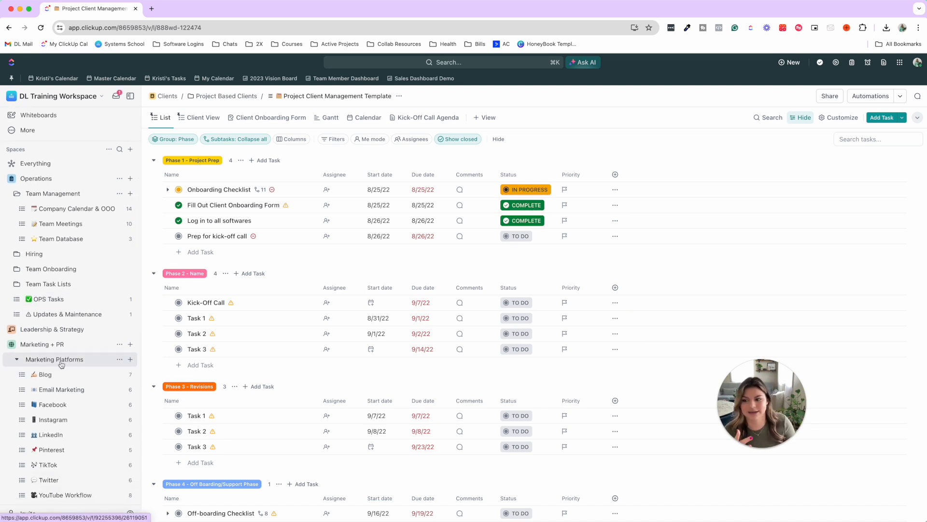
pyautogui.click(60, 362)
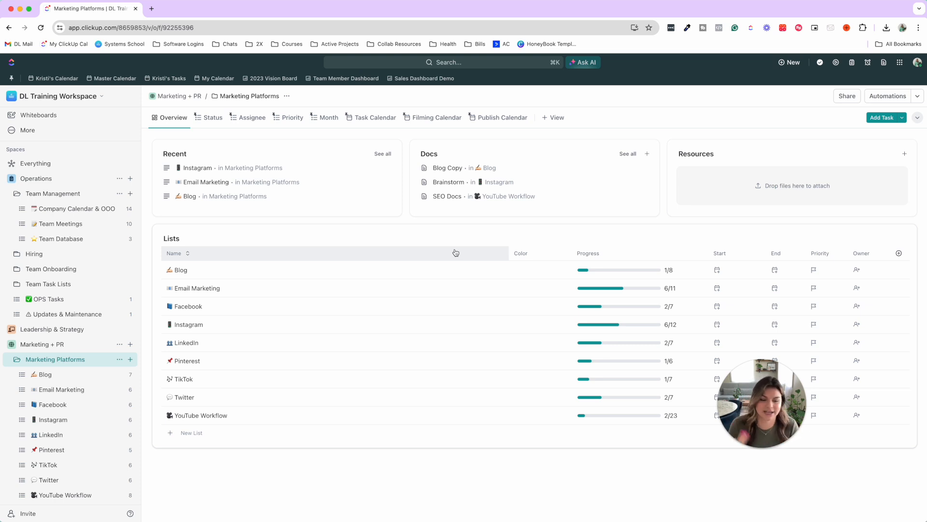
pyautogui.scroll(-2, 58, 358)
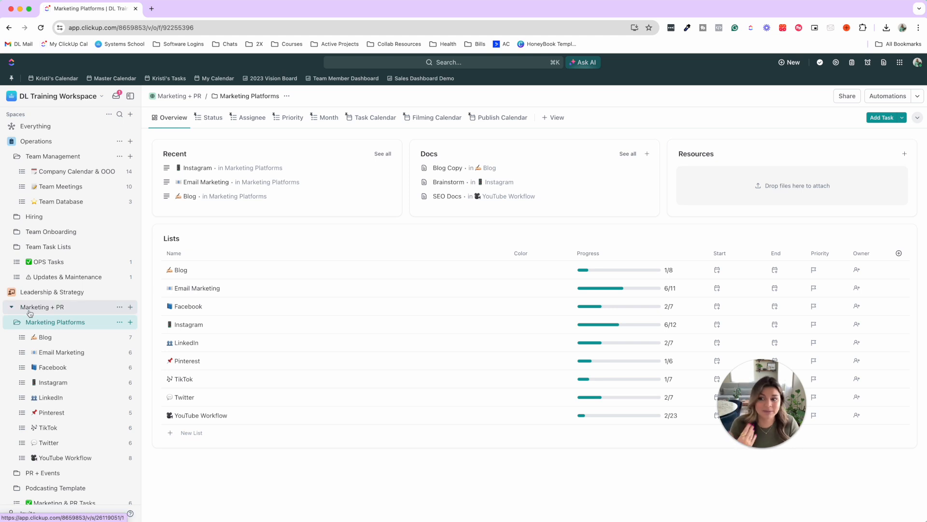
pyautogui.scroll(-2, 30, 313)
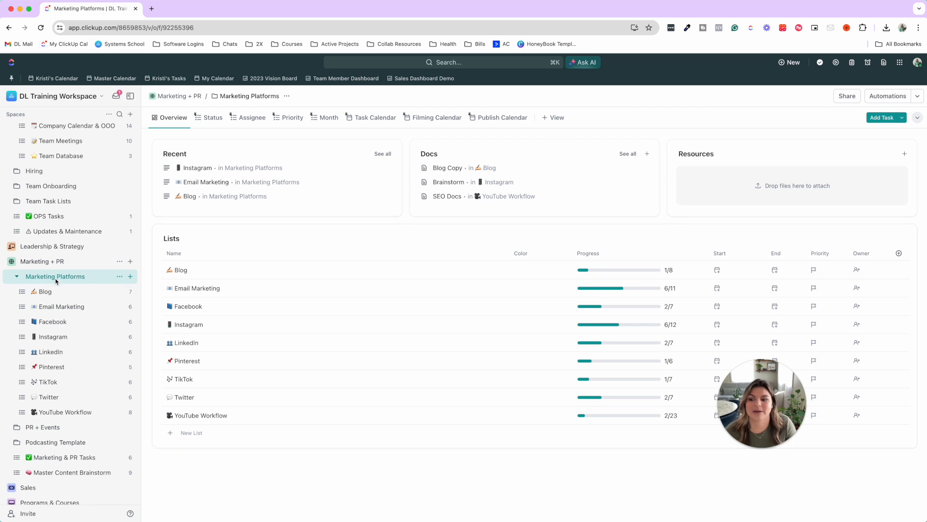
pyautogui.scroll(3, 58, 231)
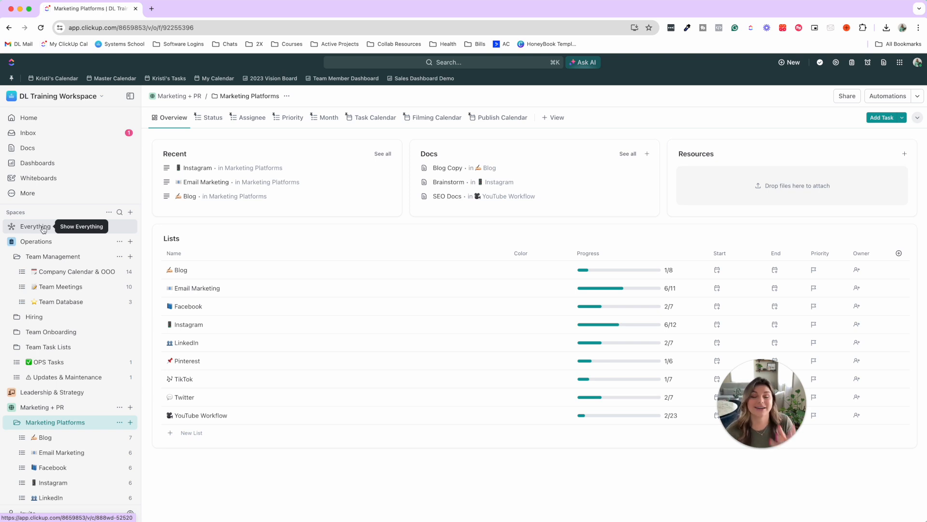
# - Open the Project Client Management Template list in the Clients space and show its Phase custom field as a column
pyautogui.scroll(-4, 75, 382)
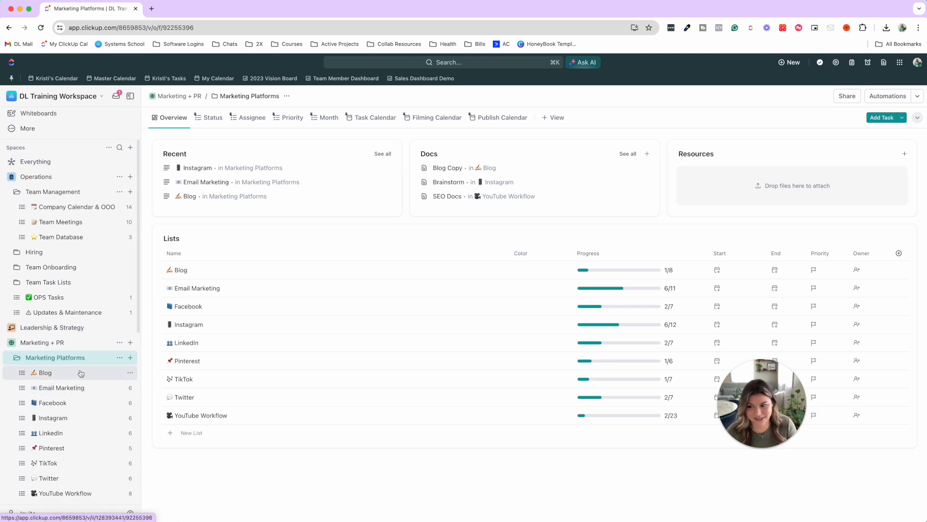
pyautogui.scroll(-2, 80, 374)
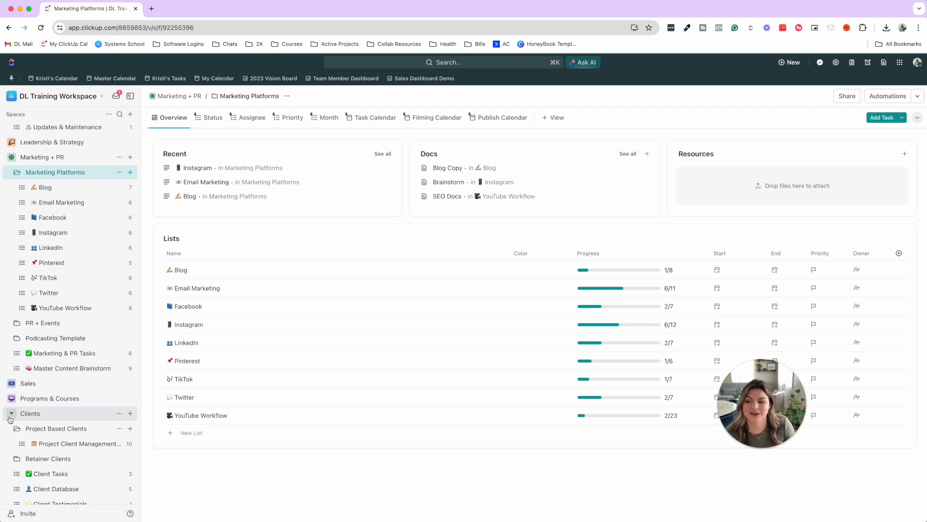
pyautogui.click(59, 448)
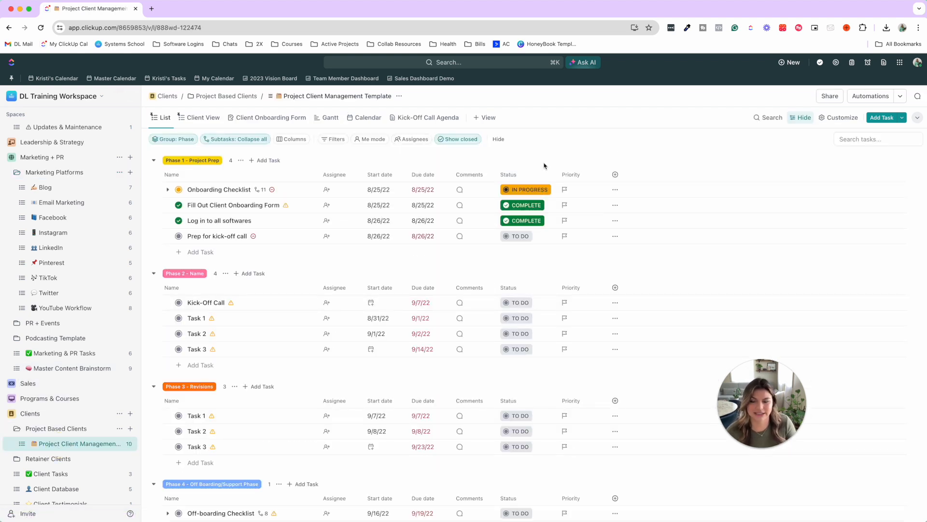
pyautogui.click(615, 174)
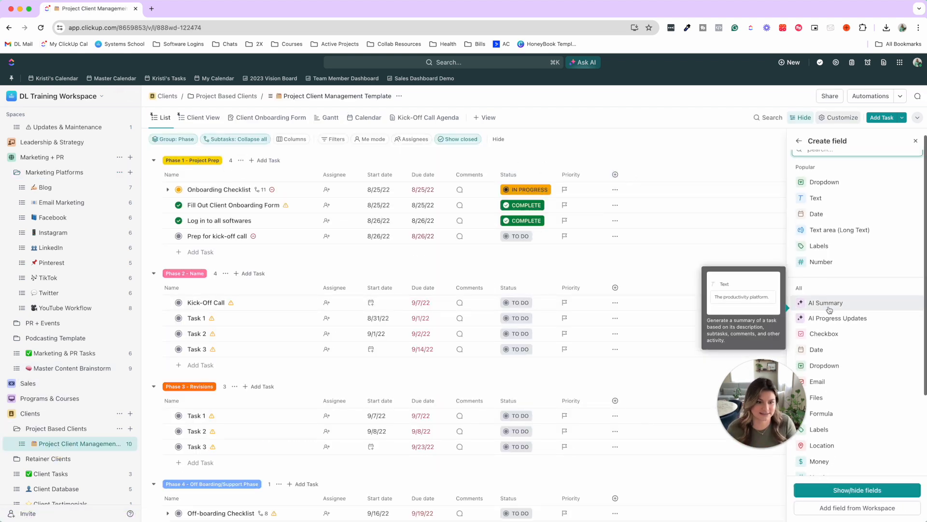
pyautogui.click(869, 490)
pyautogui.write('phas')
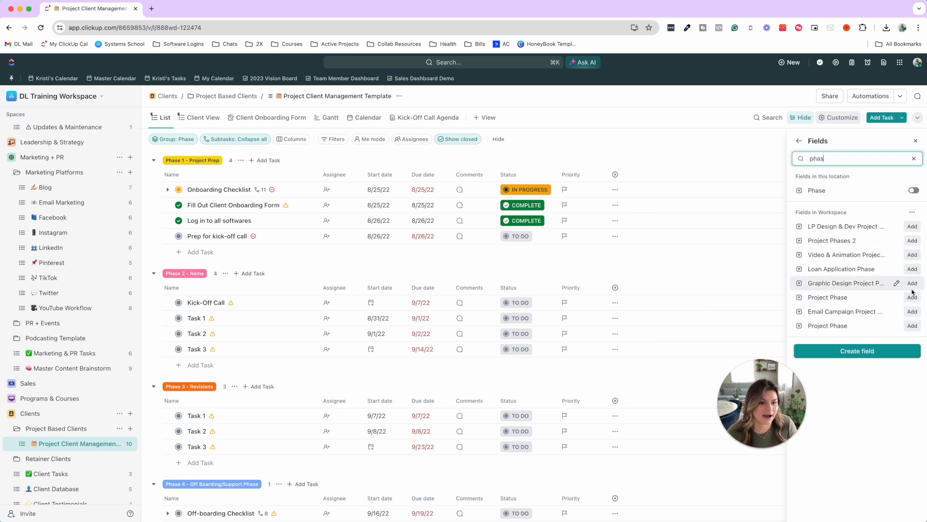
pyautogui.click(914, 191)
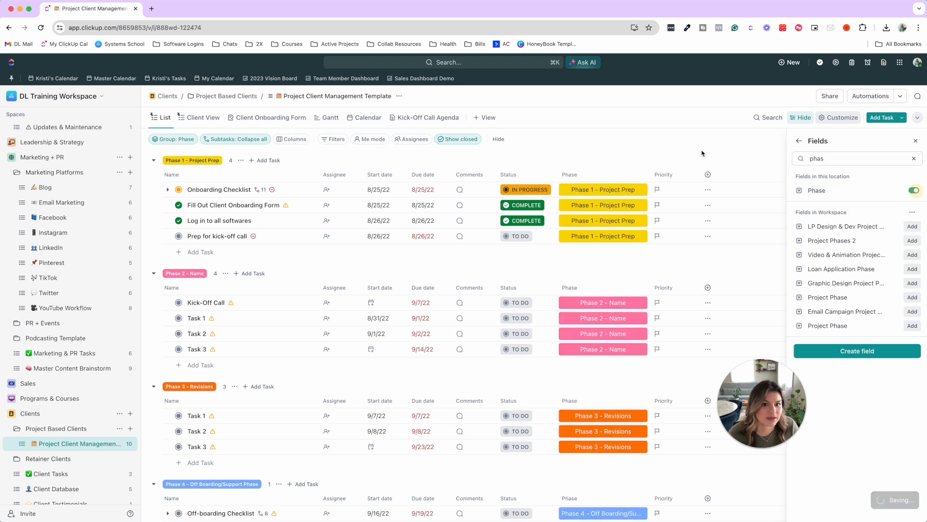
pyautogui.click(702, 149)
# - Review the Phase field's dropdown choices and its edit settings from the Onboarding Checklist and Fill Out Client Onboarding Form tasks
pyautogui.click(625, 189)
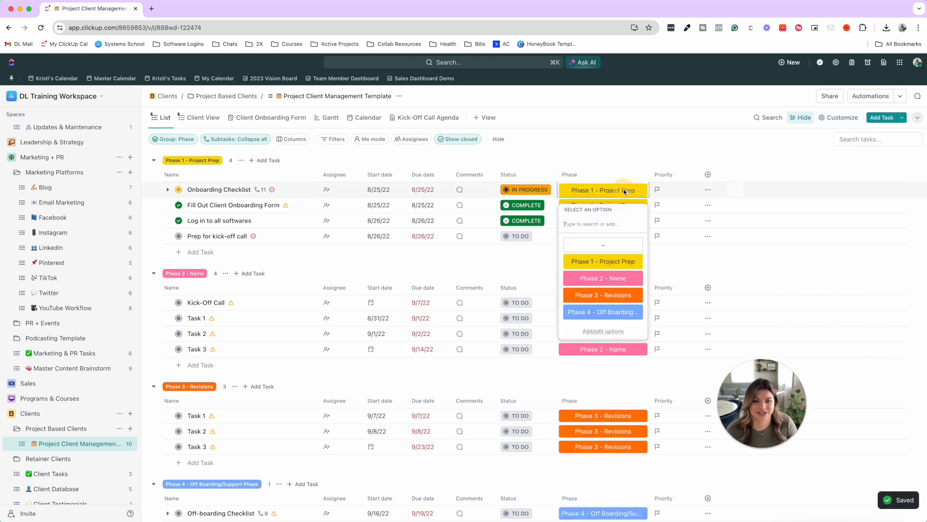
pyautogui.click(601, 330)
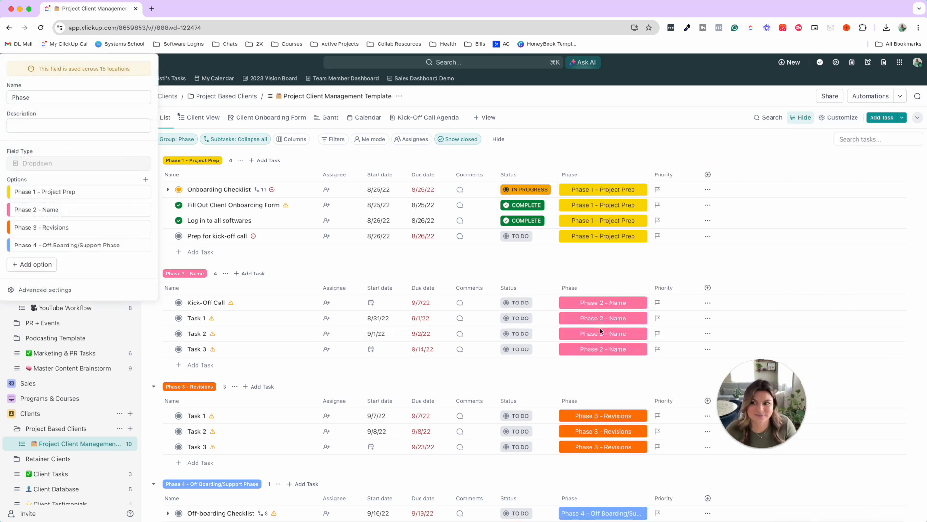
pyautogui.click(647, 125)
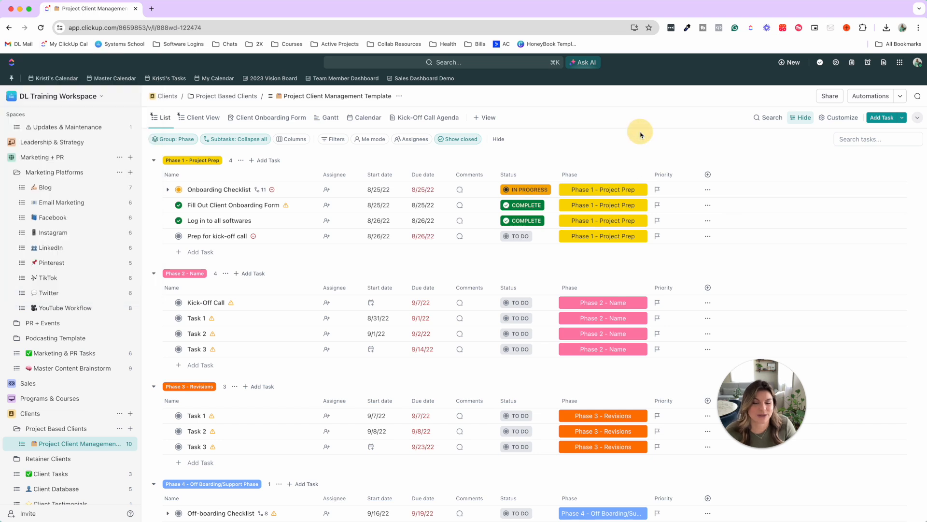
pyautogui.click(588, 206)
pyautogui.click(603, 344)
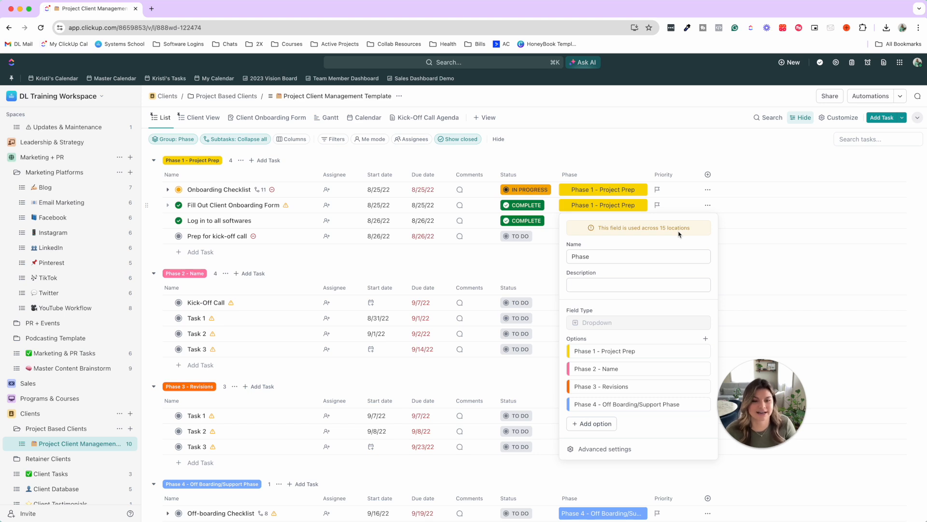
pyautogui.click(623, 144)
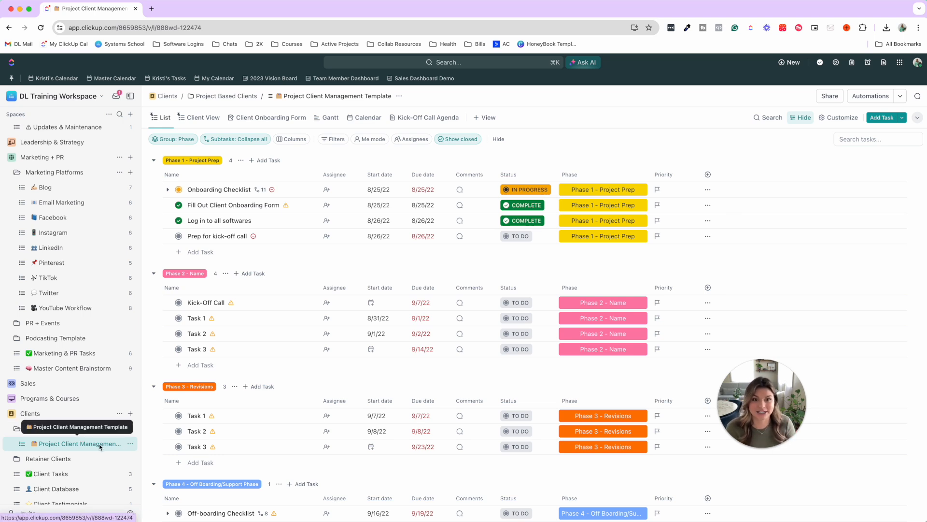
# - Duplicate the Phase custom field in the Project Client Management Template list
pyautogui.click(618, 178)
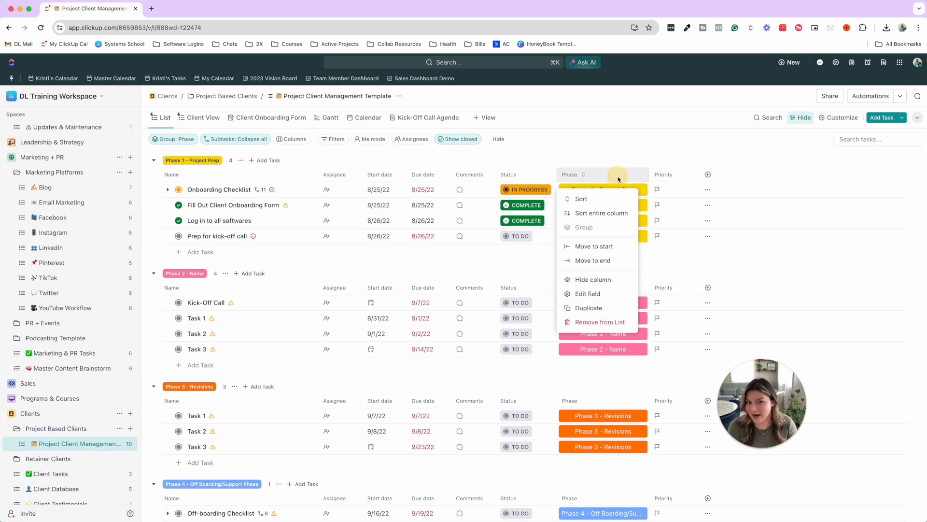
pyautogui.click(649, 129)
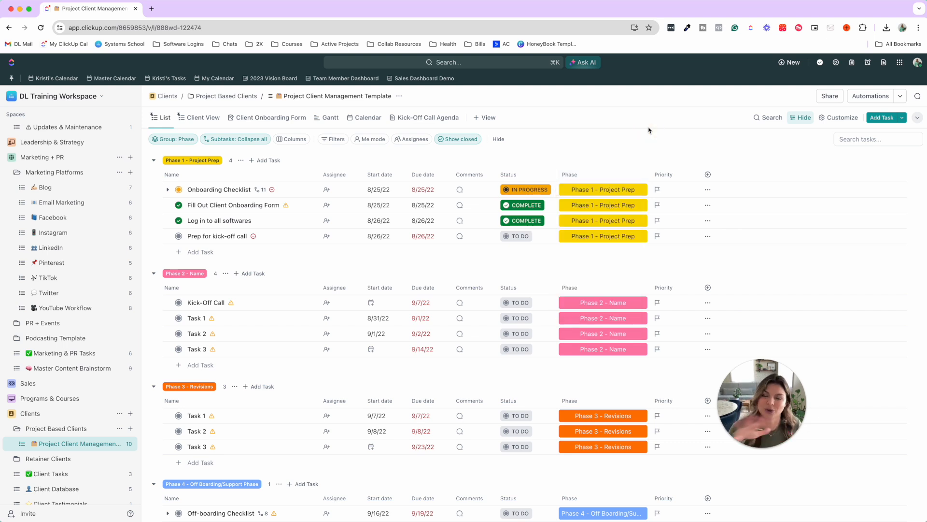
pyautogui.click(612, 174)
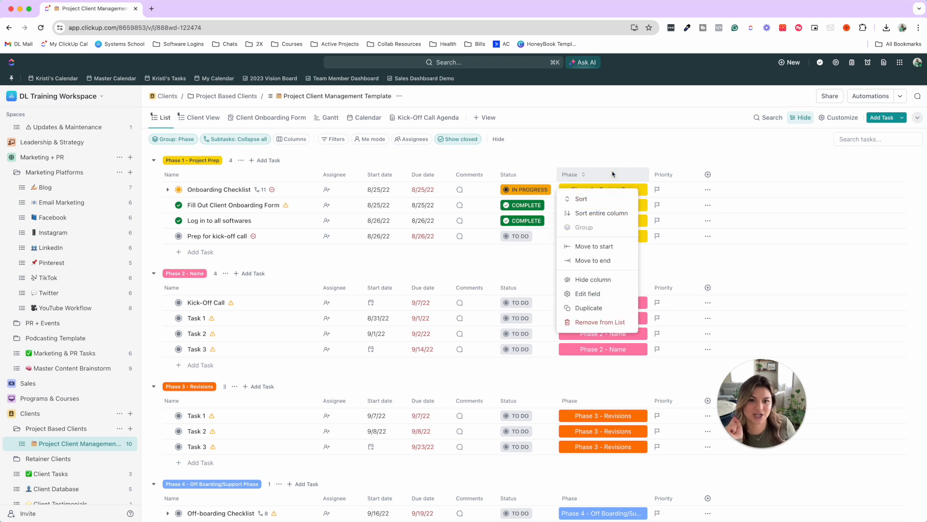
pyautogui.click(605, 308)
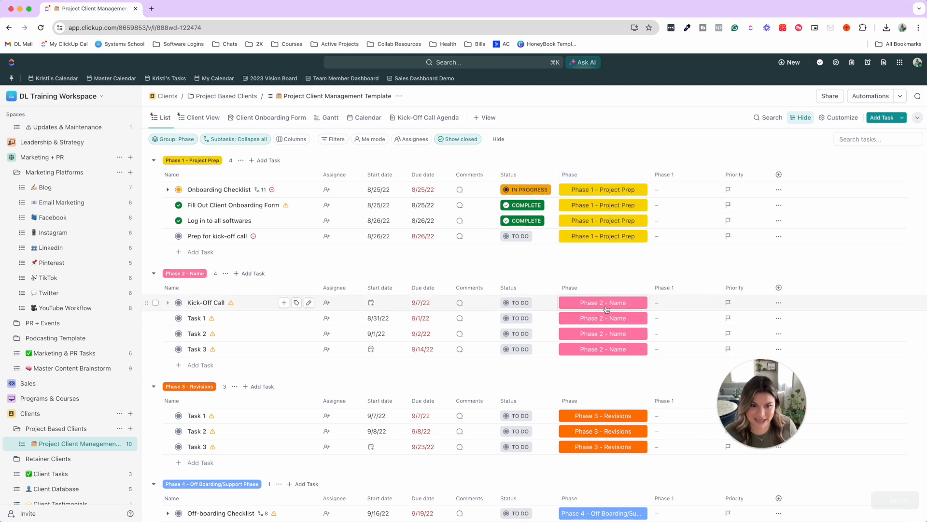
# - Review the dropdown choices and option settings of the duplicated Phase field on the Onboarding Checklist task
pyautogui.click(697, 189)
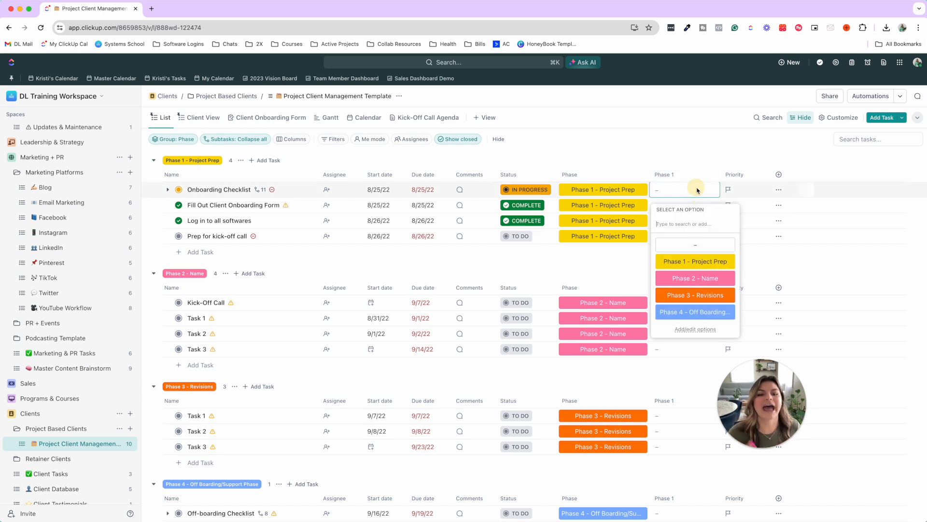
pyautogui.click(697, 329)
pyautogui.click(692, 145)
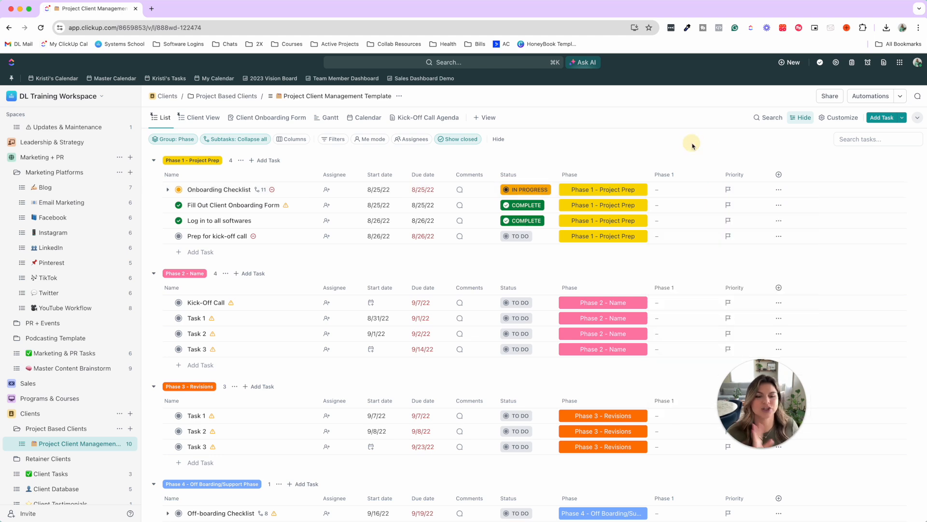
# - Delete the duplicated Phase 1 custom field and view the original Phase field's choices on the Onboarding Checklist task
pyautogui.click(703, 174)
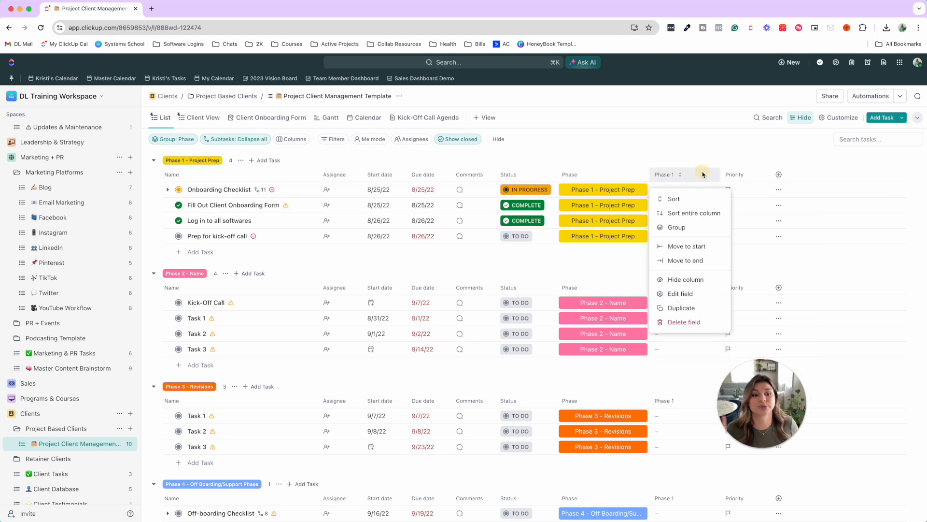
pyautogui.click(689, 322)
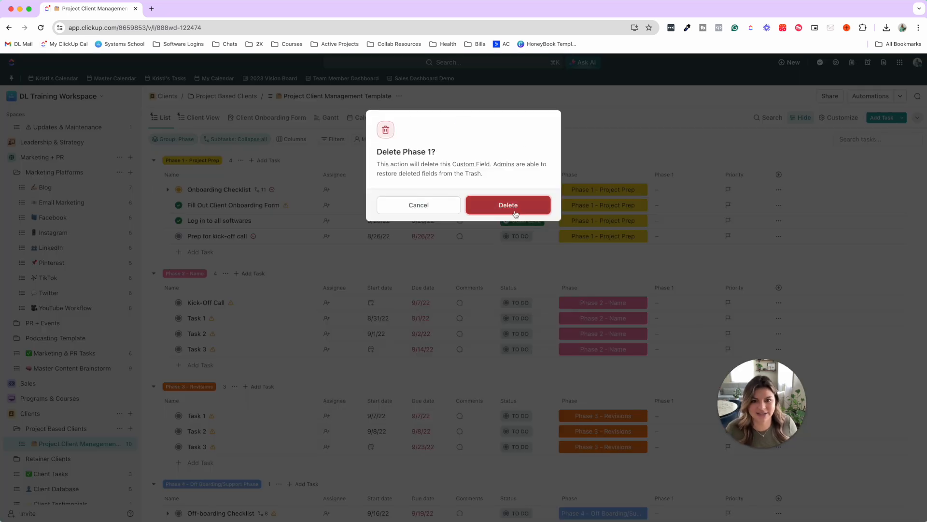
pyautogui.click(508, 205)
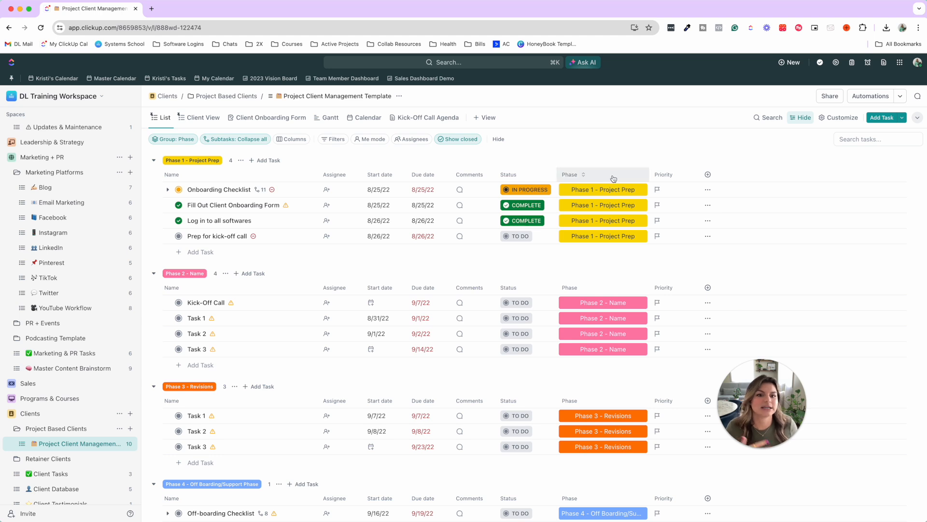
pyautogui.click(619, 194)
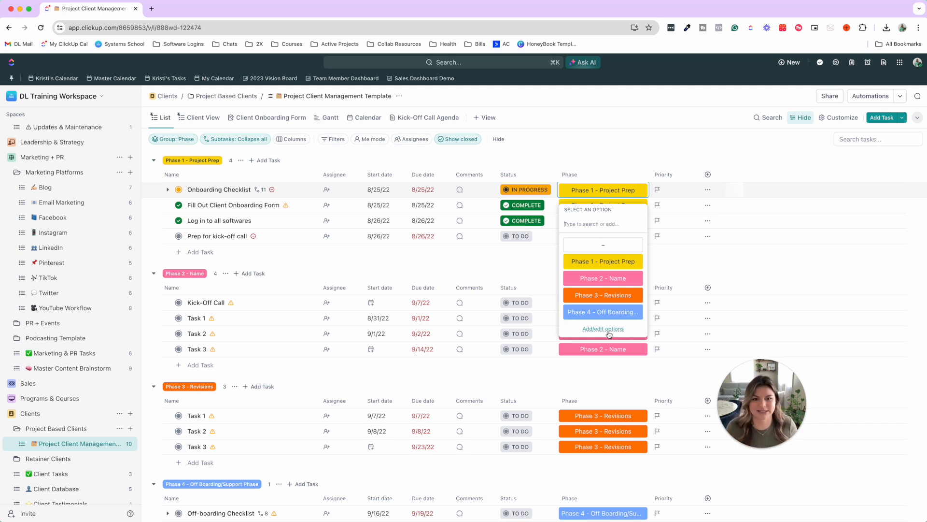
pyautogui.click(629, 158)
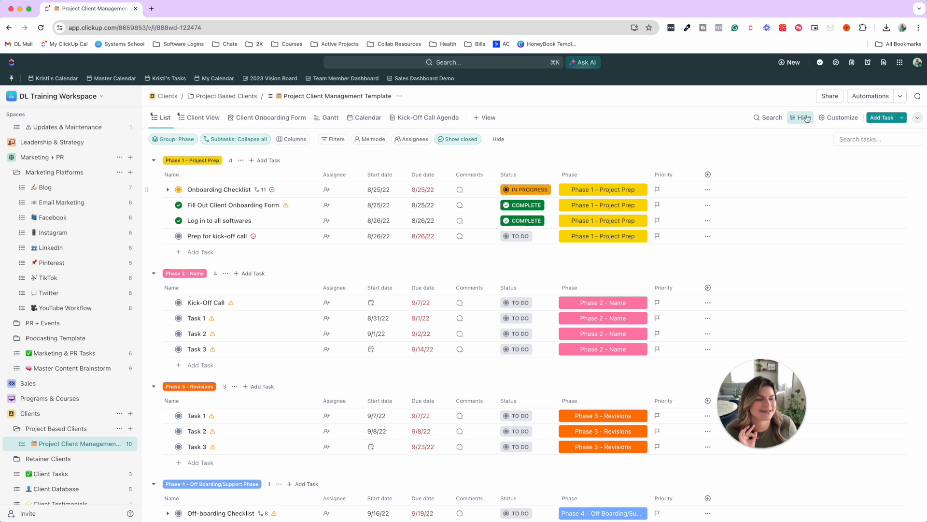
# - Open the Custom Field Manager, look through all custom fields and check the locations that use the checkbox field named 1
pyautogui.click(901, 63)
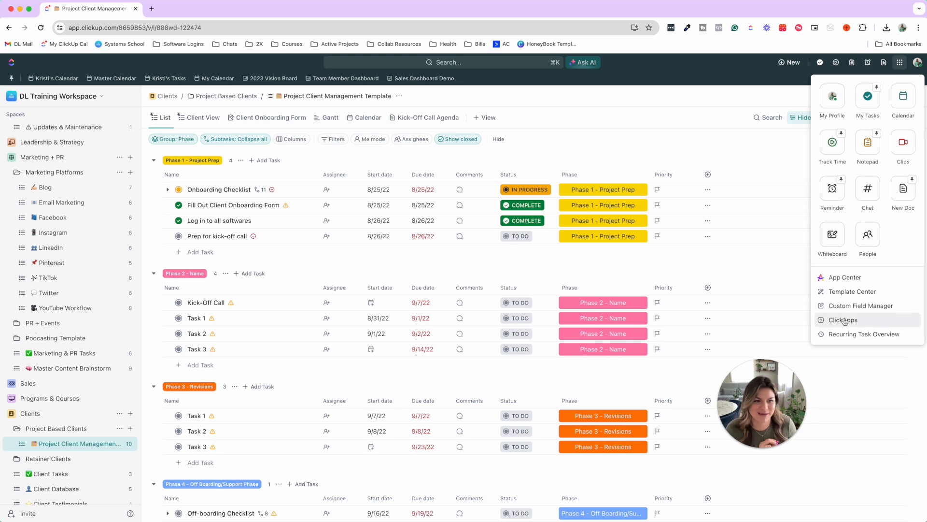
pyautogui.click(848, 306)
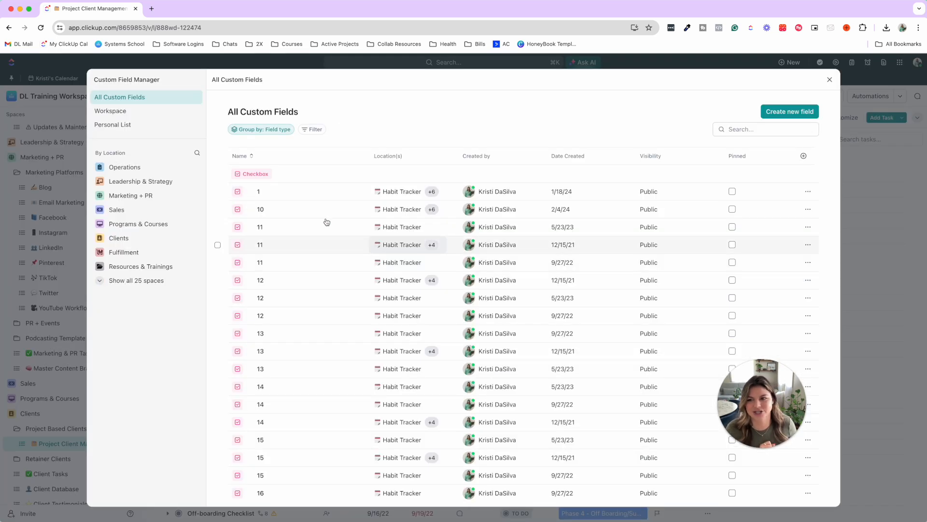
pyautogui.scroll(-4, 372, 259)
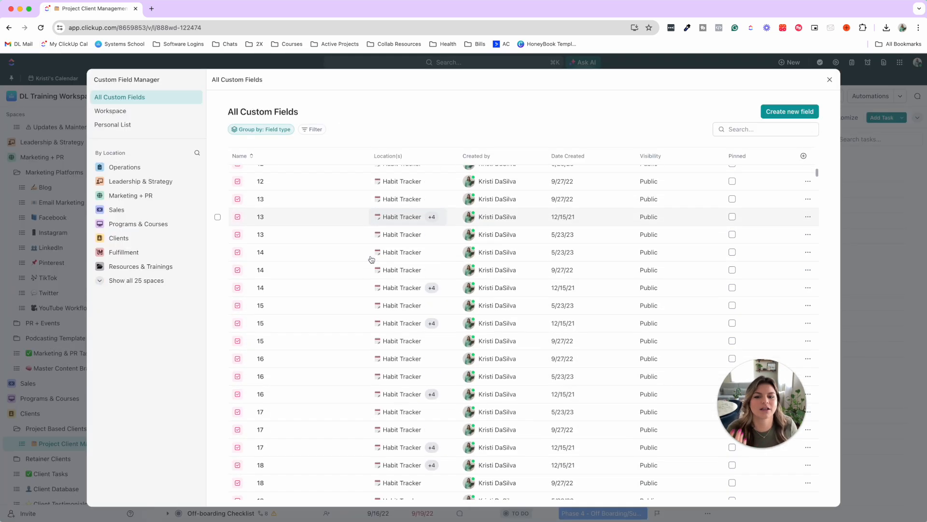
pyautogui.scroll(5, 372, 259)
pyautogui.click(400, 192)
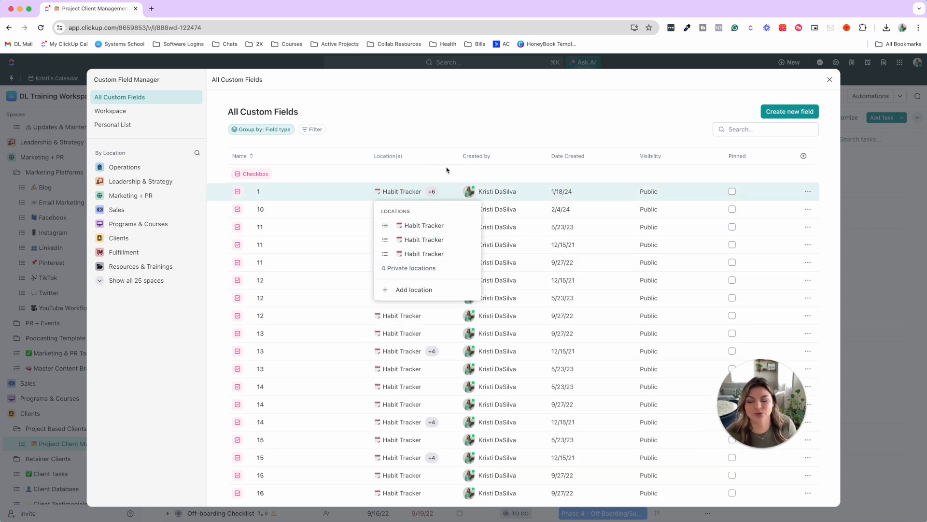
pyautogui.click(445, 128)
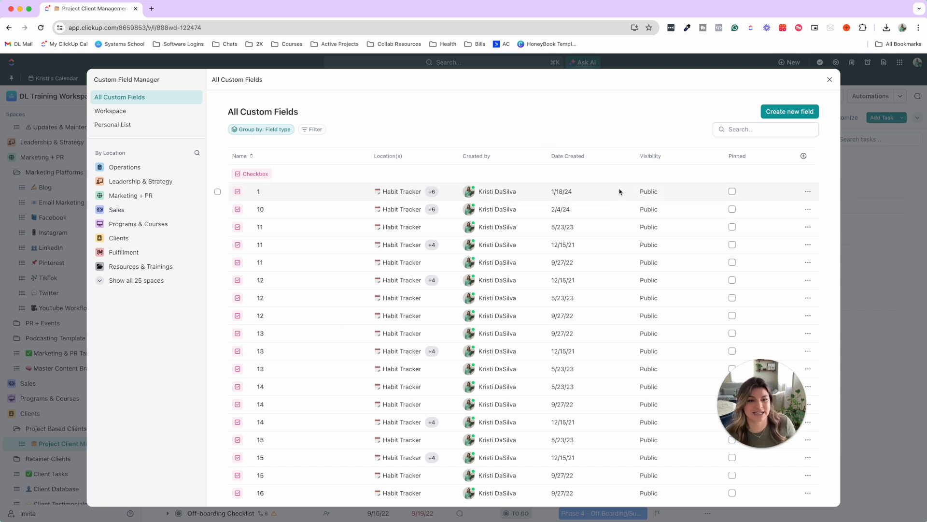
# - Check which columns the Custom Field Manager can show and close the manager
pyautogui.click(804, 156)
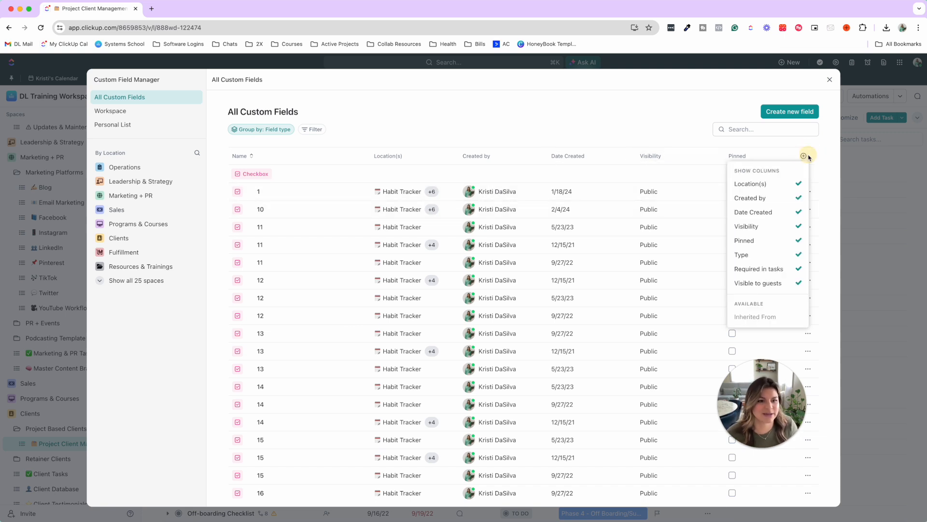
pyautogui.click(601, 115)
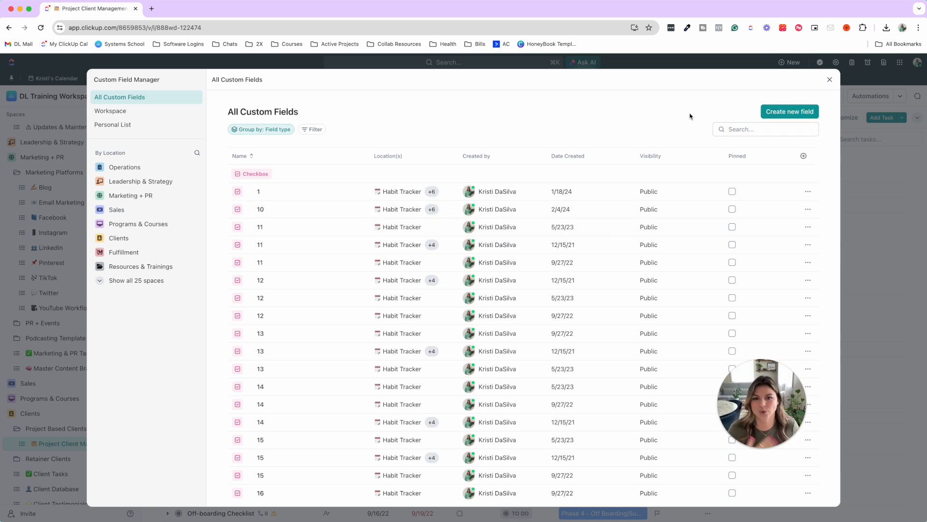
pyautogui.click(831, 83)
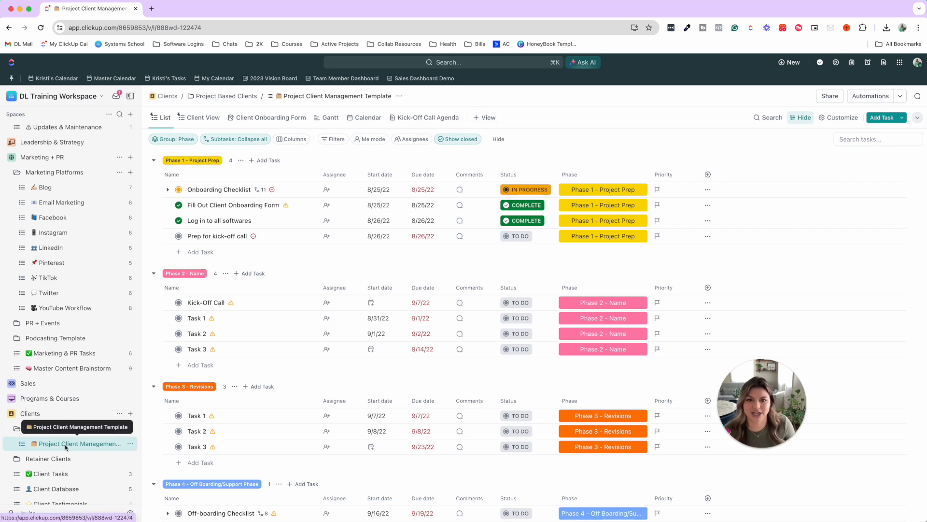
# - Start creating a new space named Test and continue to its workflow setup
pyautogui.scroll(6, 97, 218)
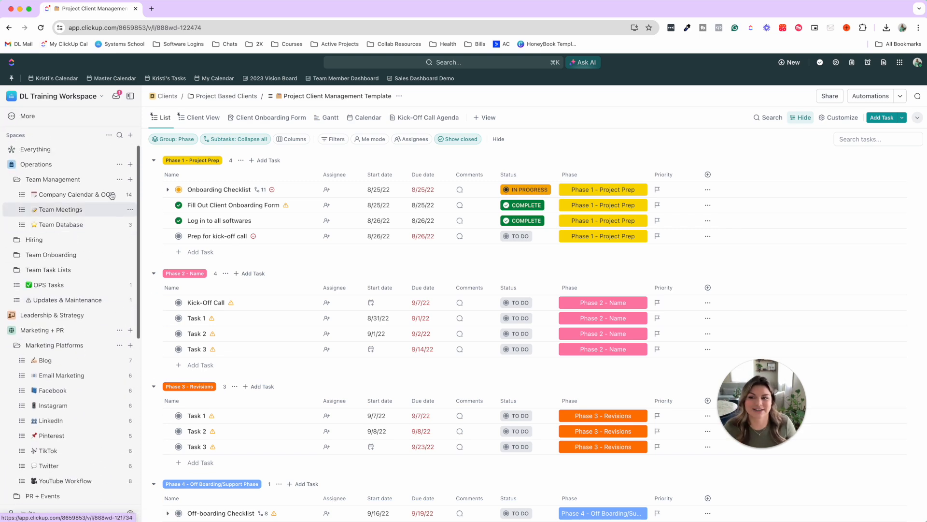
pyautogui.click(130, 135)
pyautogui.write('Test')
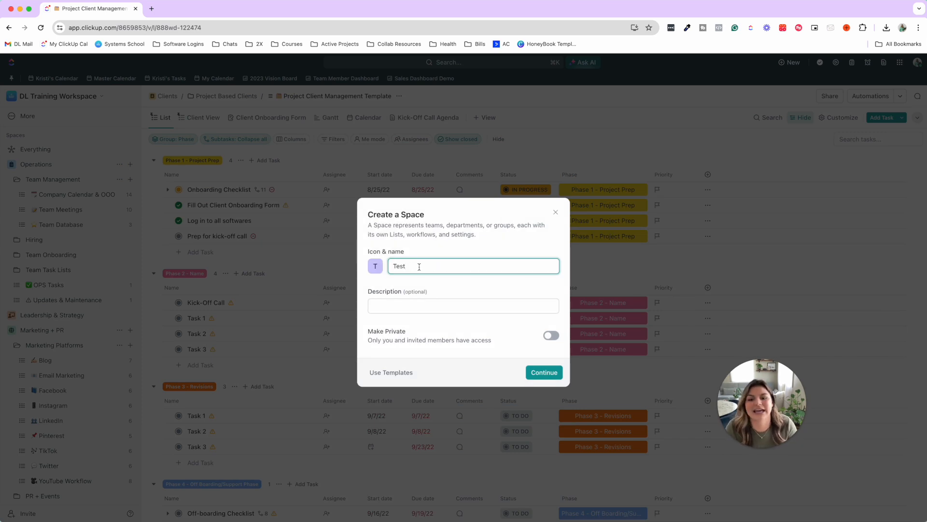
pyautogui.click(542, 372)
# - Turn off the Board view in the new space's default views, keeping only List, and return to the workflow setup
pyautogui.click(426, 322)
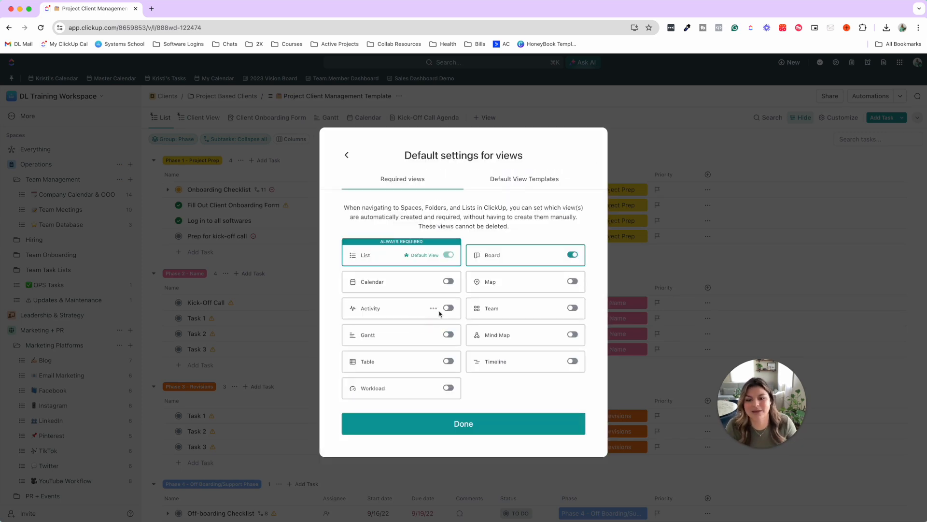
pyautogui.click(573, 255)
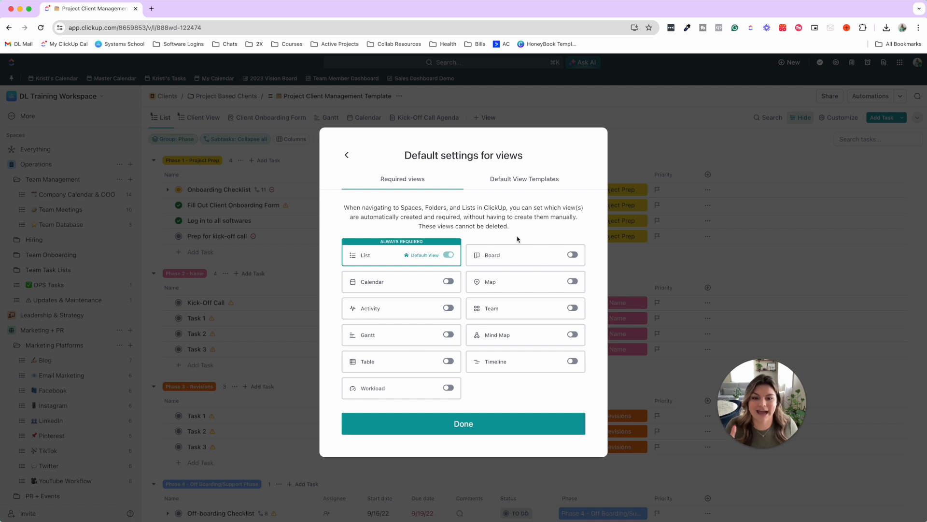
pyautogui.click(345, 156)
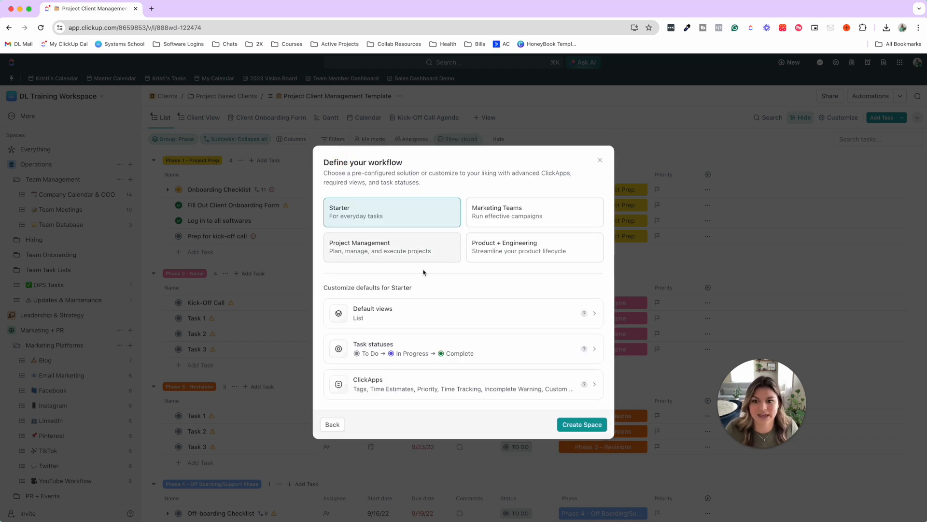
# - Change the colour of the new space's In Progress status to yellow and return to the workflow setup
pyautogui.click(443, 346)
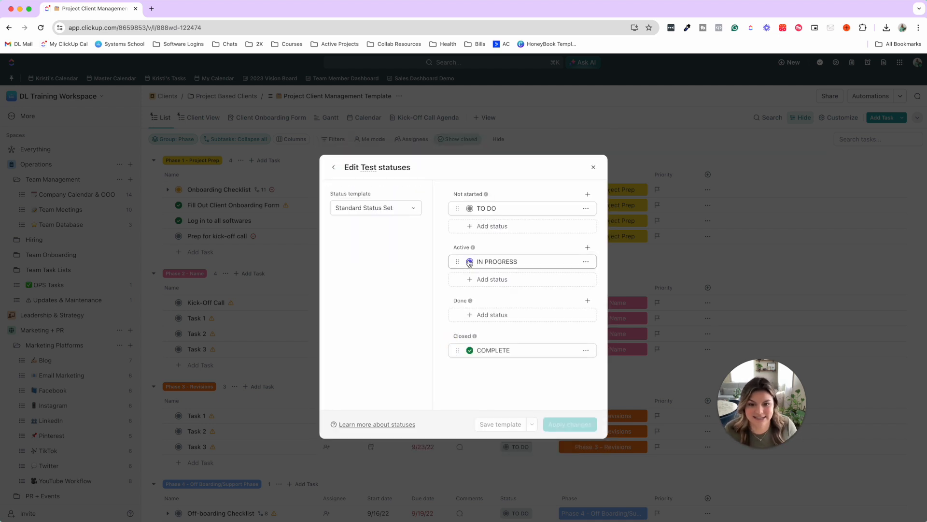
pyautogui.click(469, 261)
pyautogui.click(553, 231)
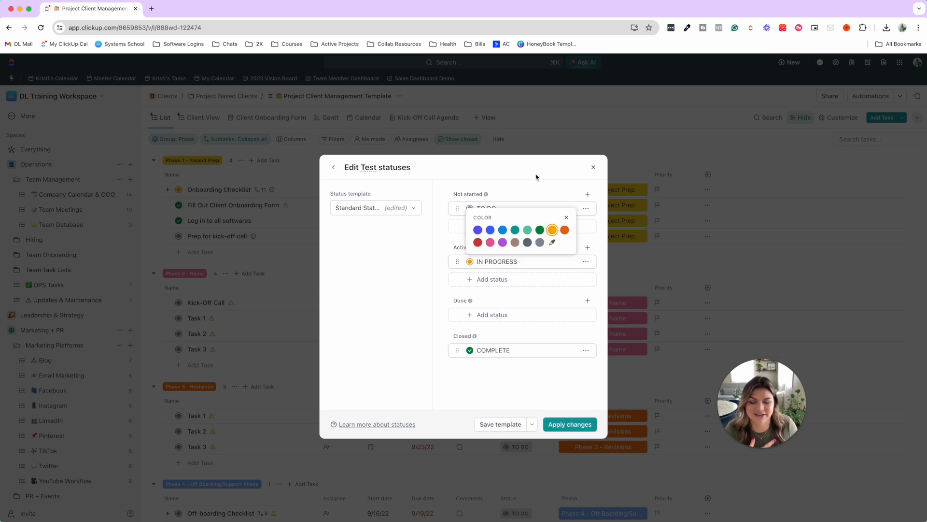
pyautogui.click(537, 165)
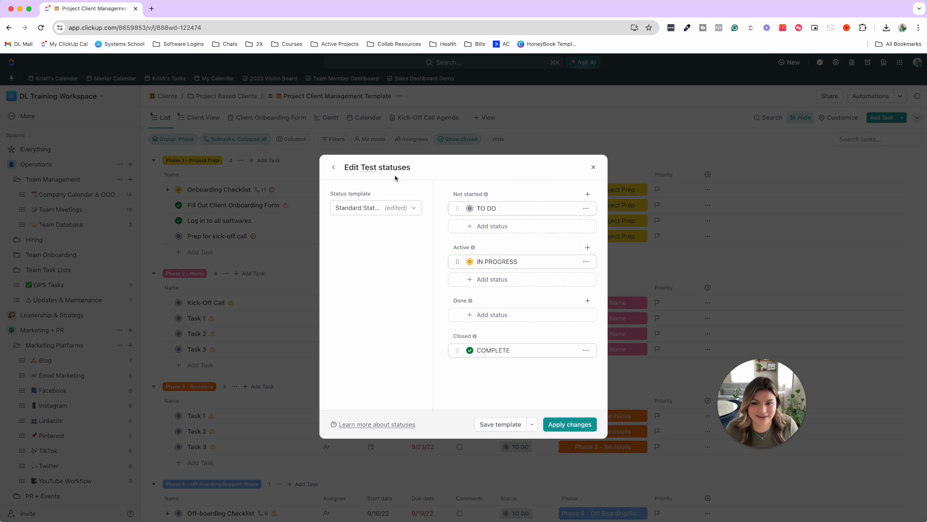
pyautogui.click(334, 167)
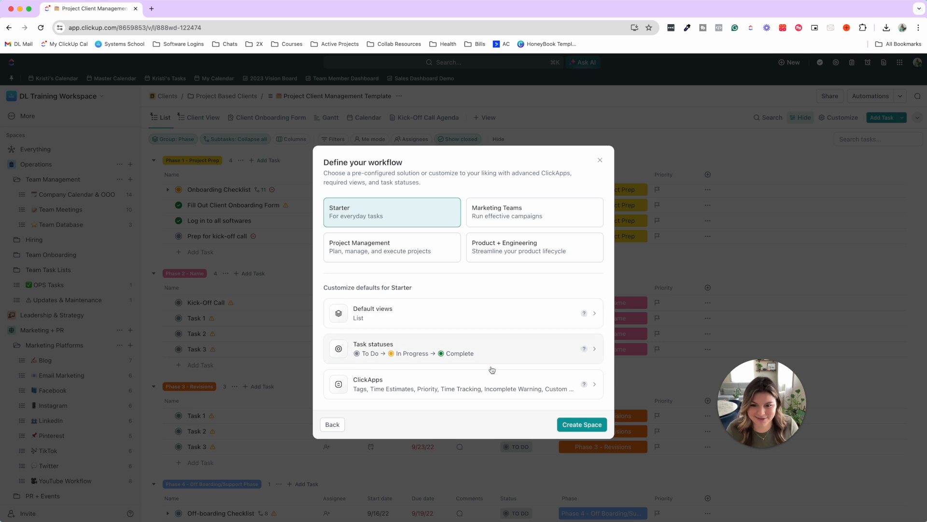
# - Turn on all ClickApps for the new space, return to the workflow setup and cancel creating the space
pyautogui.click(473, 386)
pyautogui.click(431, 194)
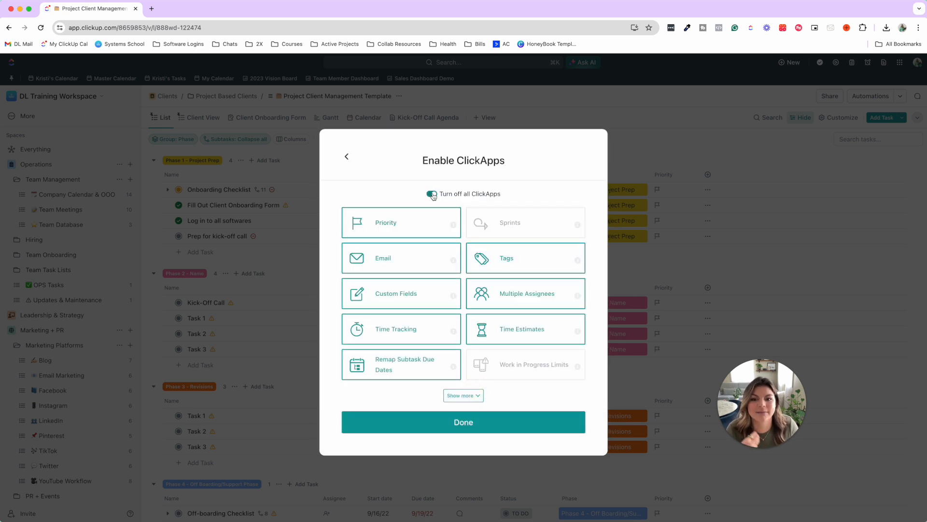
pyautogui.click(430, 194)
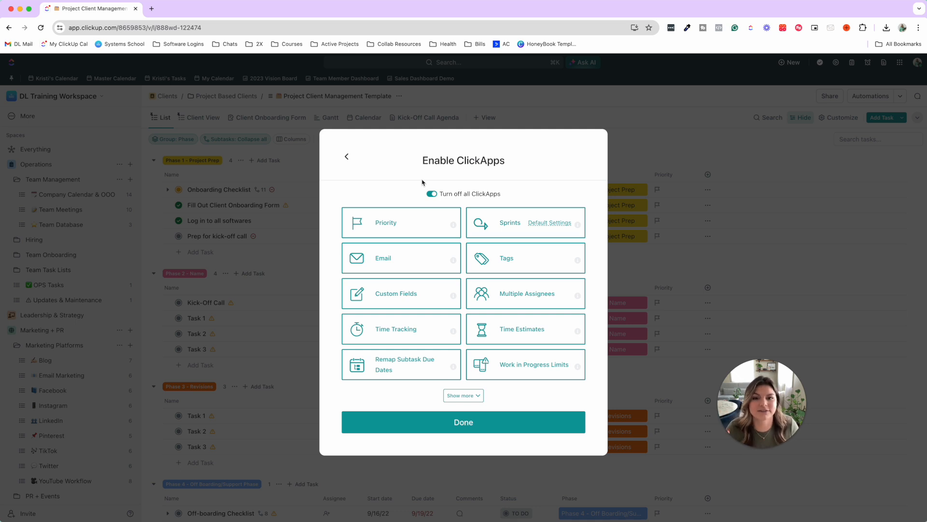
pyautogui.click(346, 157)
pyautogui.click(600, 160)
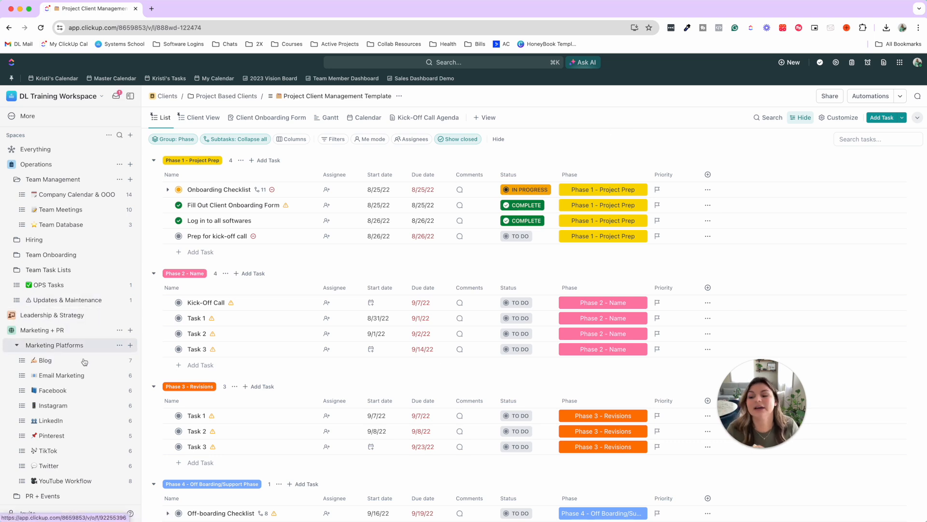
# - Check which view types can be added to the Project Client Management Template list
pyautogui.scroll(-1, 84, 361)
pyautogui.scroll(-5, 84, 361)
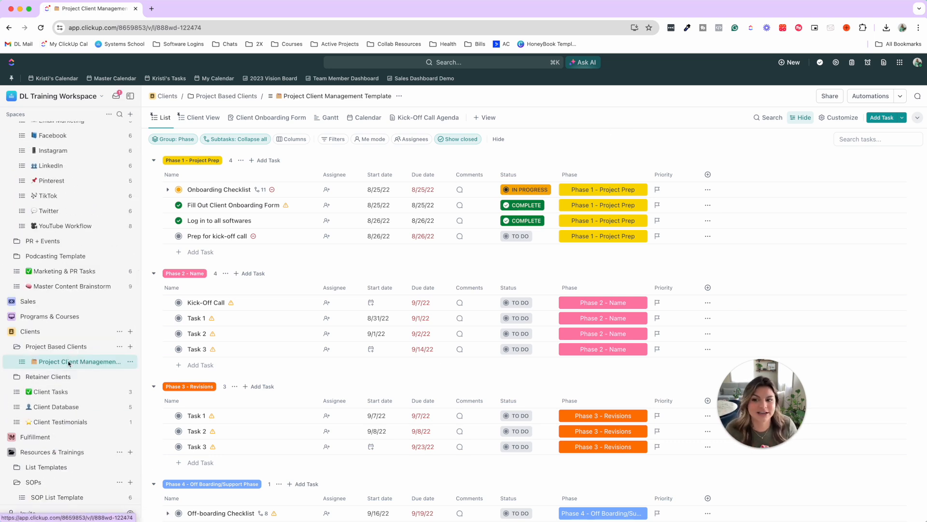
pyautogui.click(487, 118)
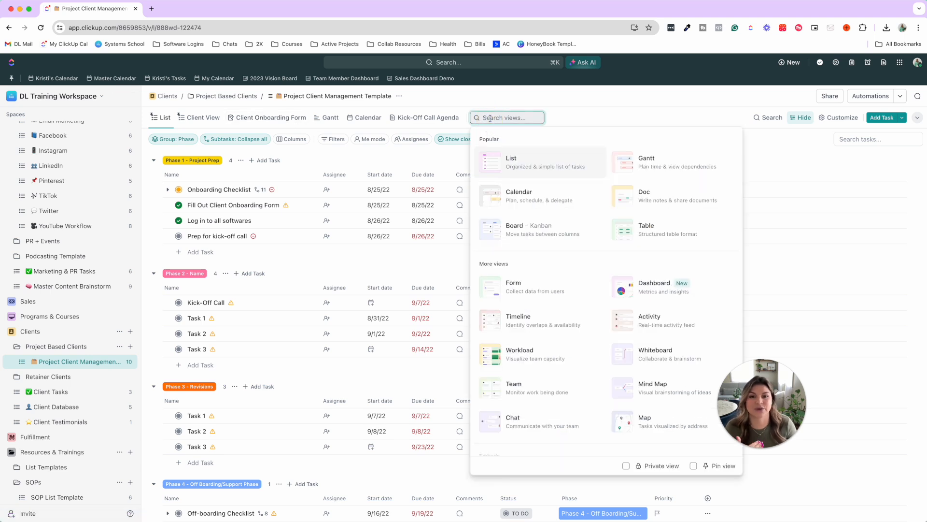
pyautogui.click(578, 119)
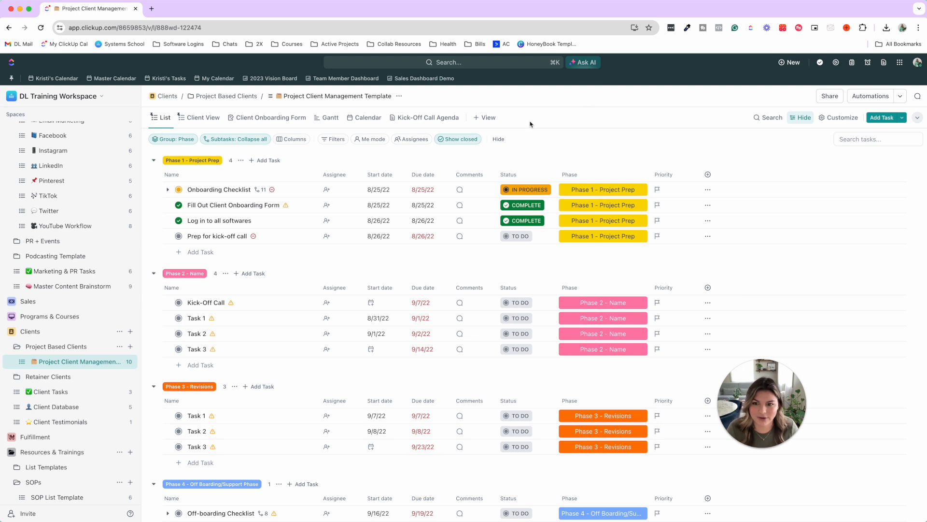
# - Check the grouping options of the template's List view, including grouping by the Phase custom field
pyautogui.click(169, 122)
pyautogui.click(215, 132)
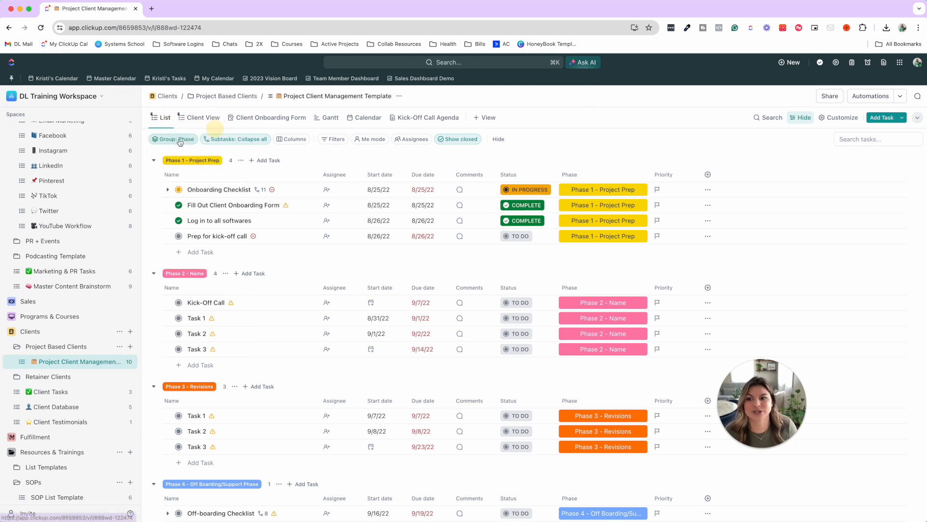
pyautogui.click(174, 139)
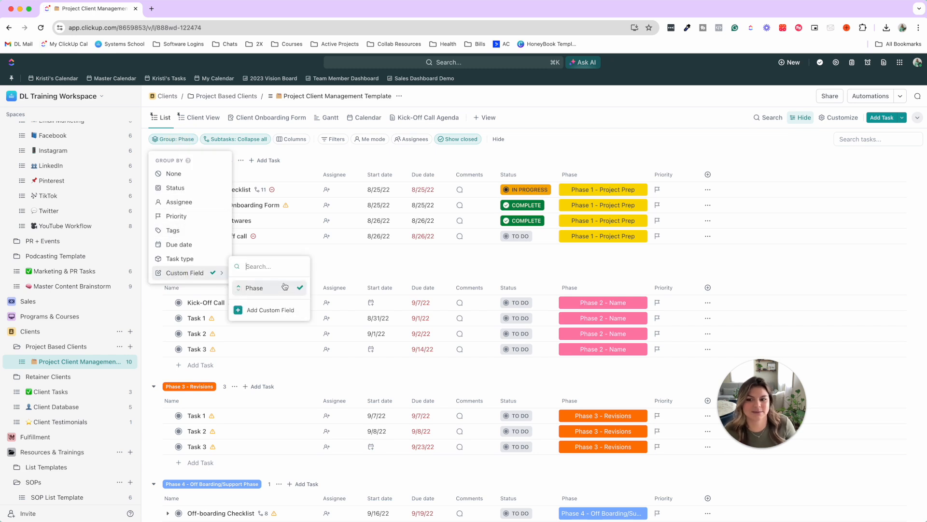
pyautogui.click(334, 161)
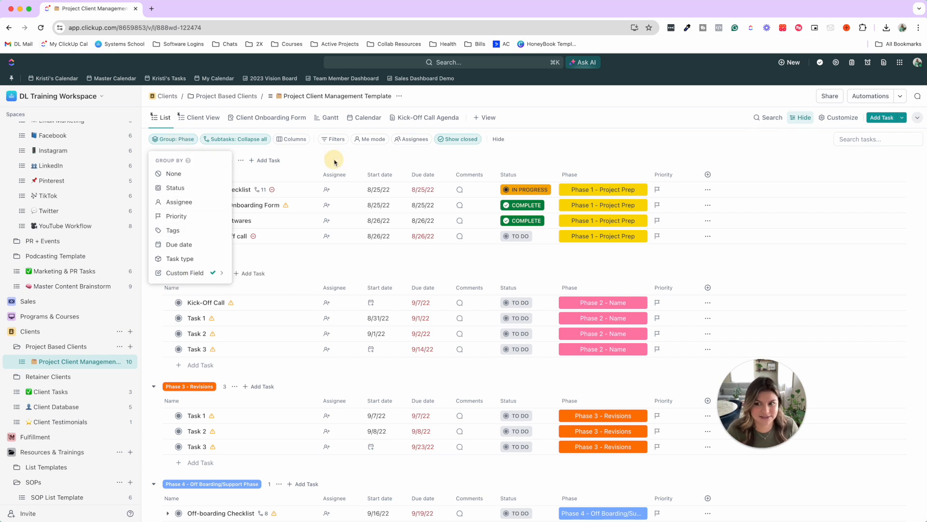
pyautogui.click(300, 167)
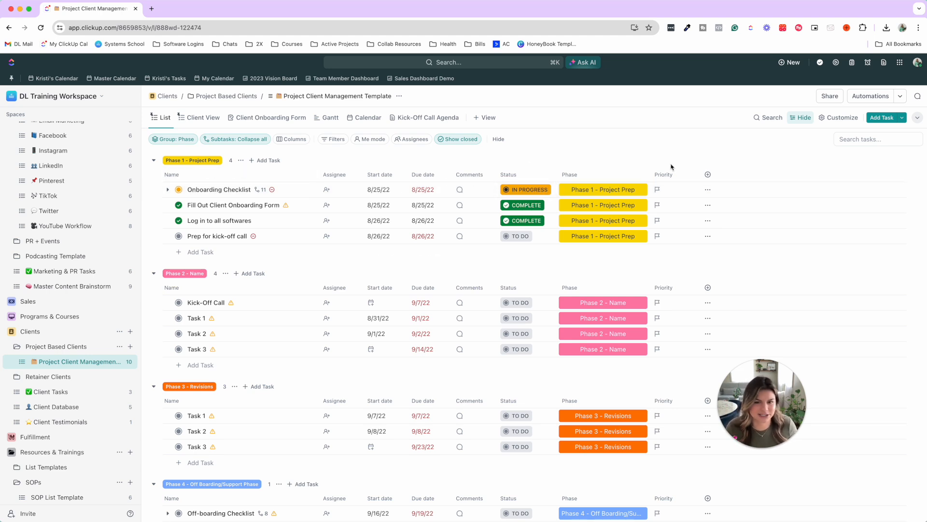
# - Hide the Phase column in the List view of the Project Client Management Template
pyautogui.click(597, 179)
pyautogui.click(612, 279)
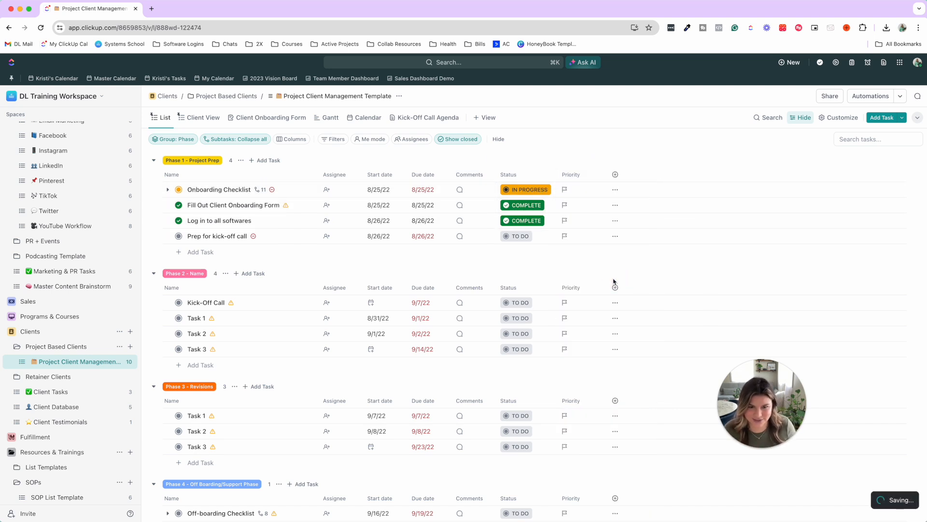
# - Add a second List view to the template, compare its options with those of the original List view, and delete the added one
pyautogui.click(486, 117)
pyautogui.click(524, 160)
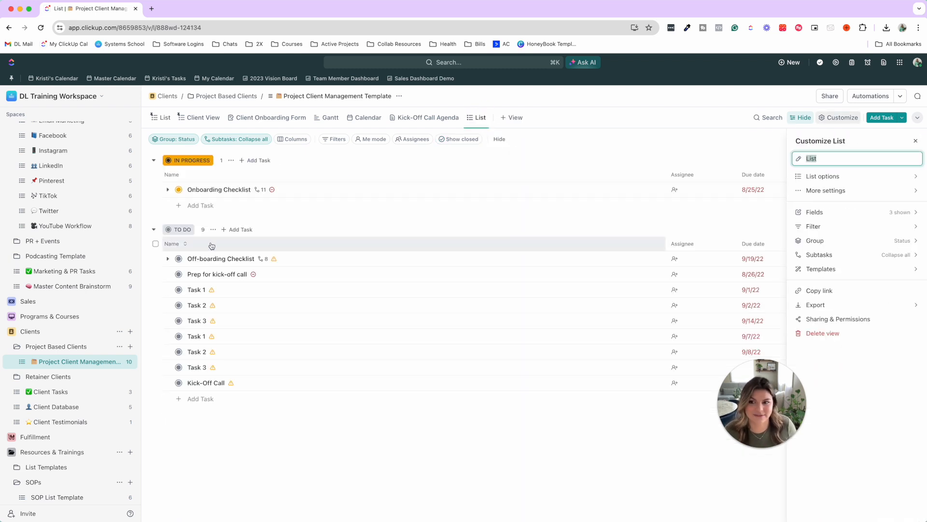
pyautogui.rightClick(163, 120)
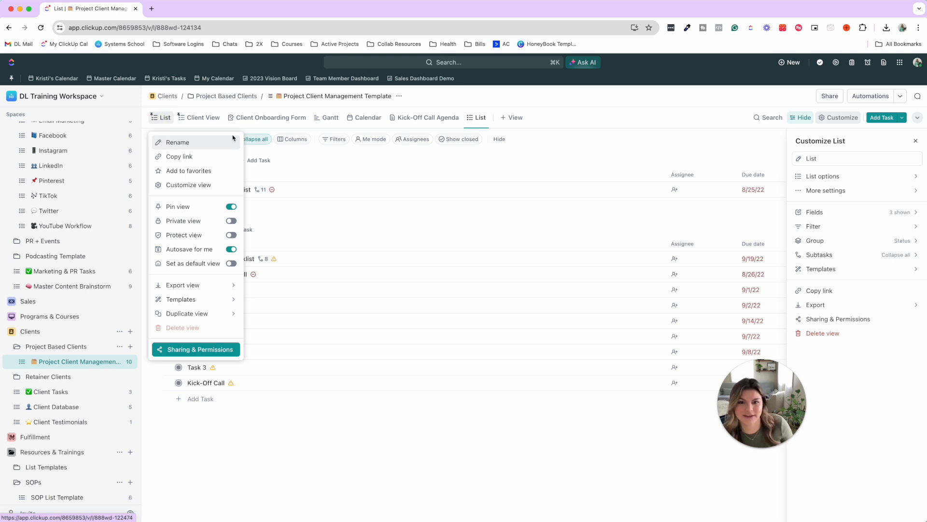
pyautogui.click(482, 121)
pyautogui.rightClick(481, 121)
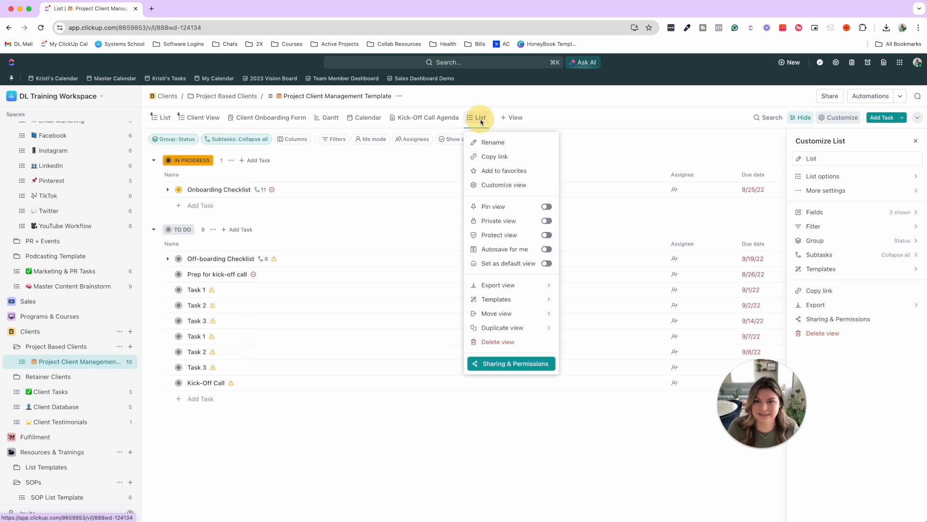
pyautogui.click(488, 342)
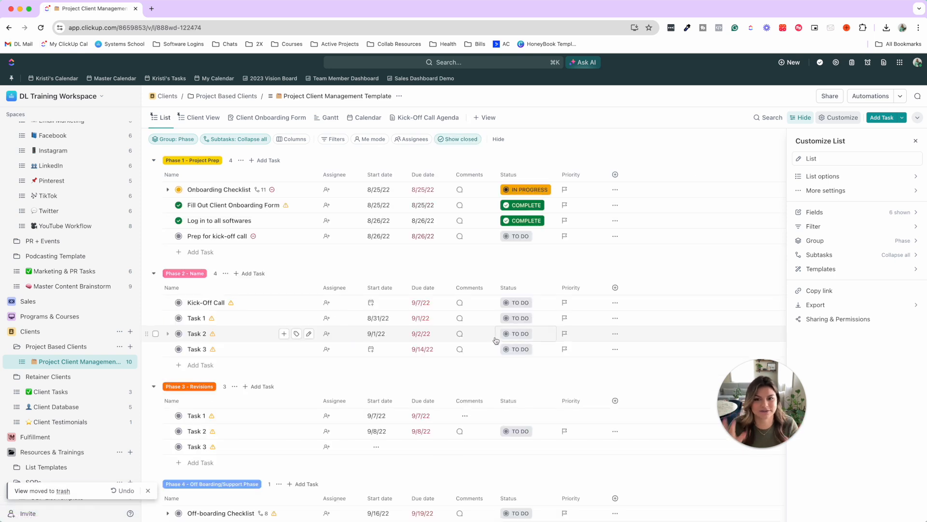
# - View the Kick-Off Call Agenda and the Gantt view of the template, looking along the Gantt timeline
pyautogui.click(430, 117)
pyautogui.click(333, 119)
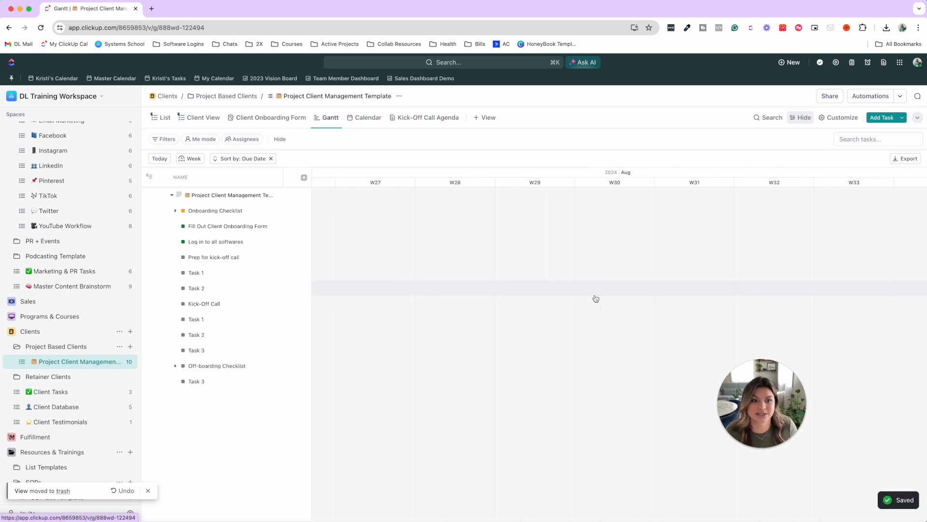
pyautogui.hscroll(5, 595, 299)
pyautogui.hscroll(-6, 594, 297)
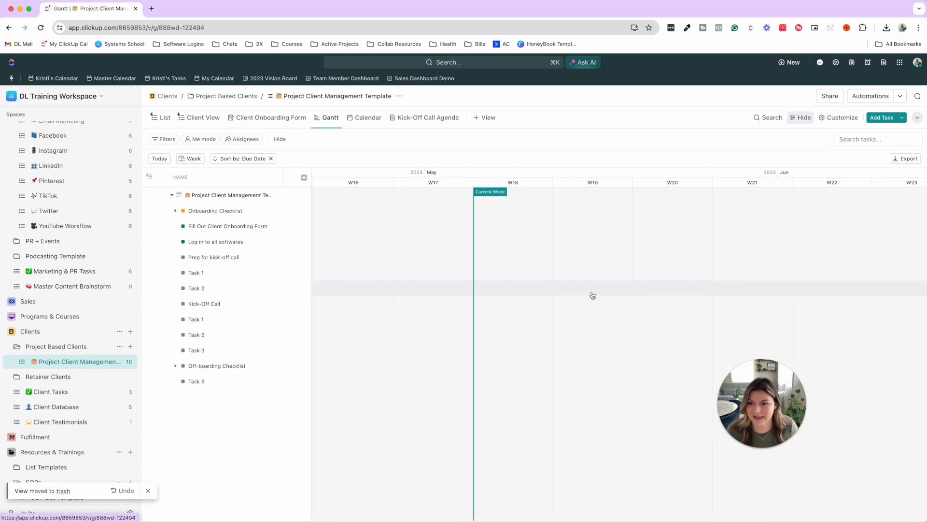
# - Check the task dates in the List view, and examine the scheduled tasks and dependencies around the current week in the Gantt view
pyautogui.click(164, 118)
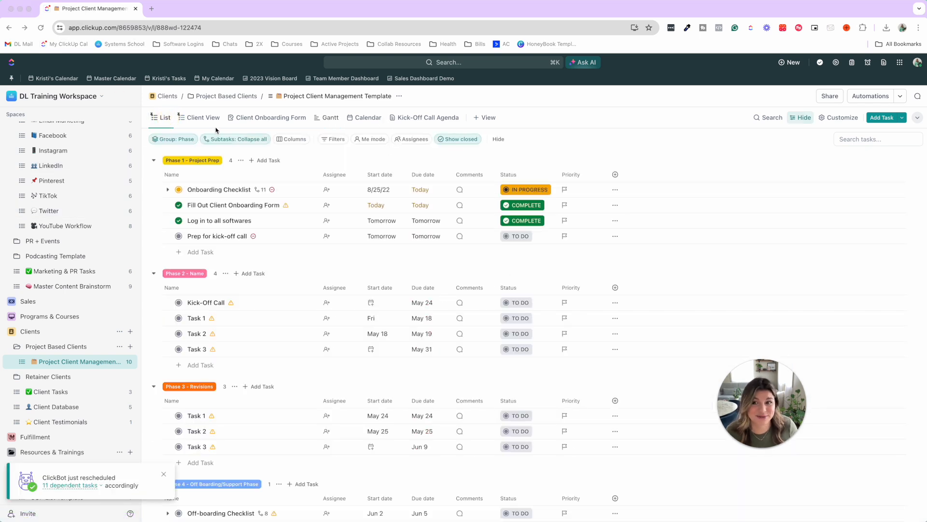
pyautogui.click(332, 118)
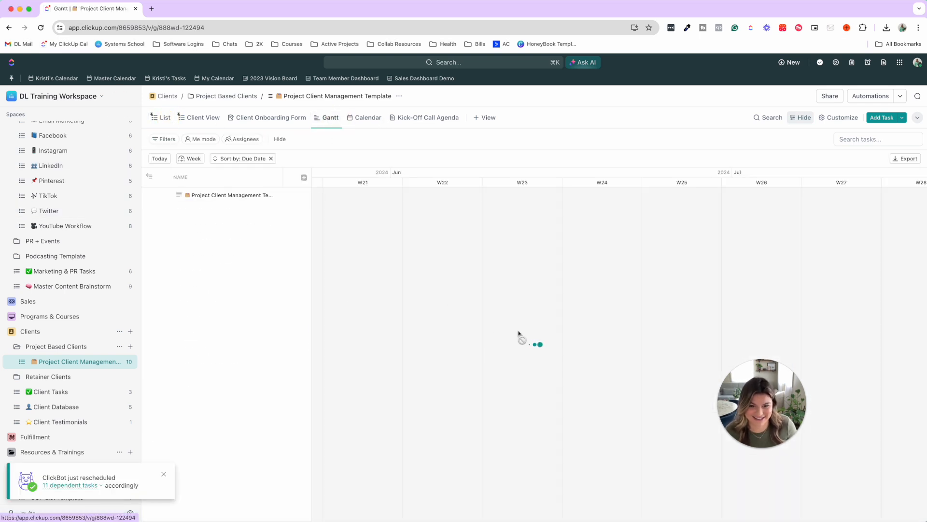
pyautogui.hscroll(-10, 528, 324)
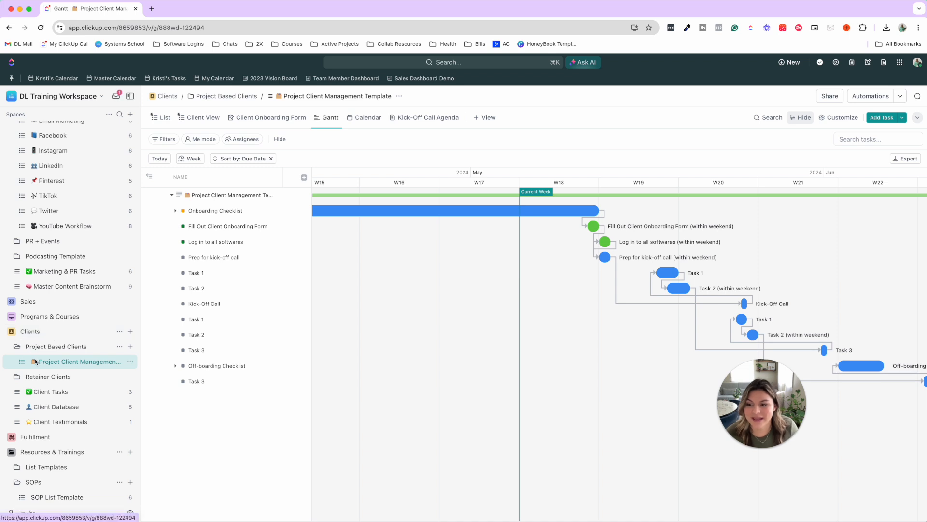
# - Collapse the Project Based Clients folder and browse the Marketing Platforms folder's Filming Calendar and Publish Calendar, including earlier months
pyautogui.click(17, 350)
pyautogui.scroll(5, 60, 251)
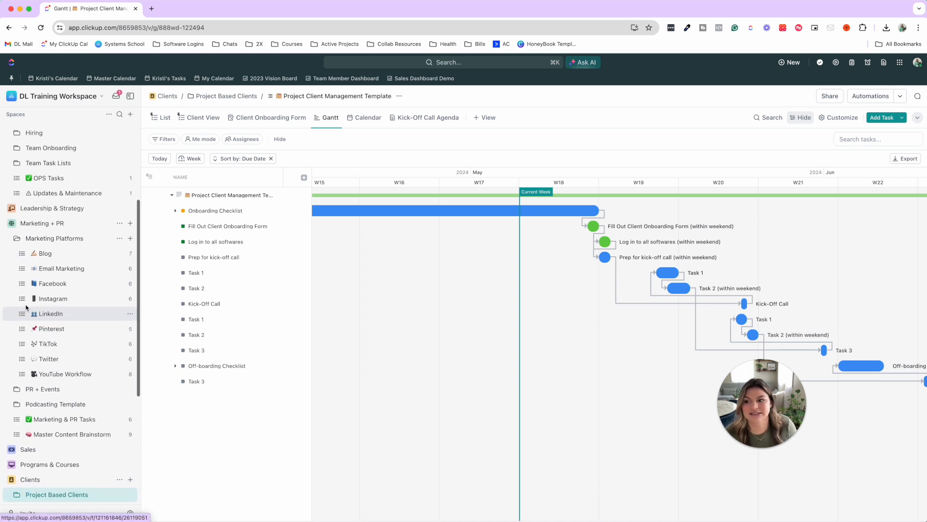
pyautogui.click(60, 237)
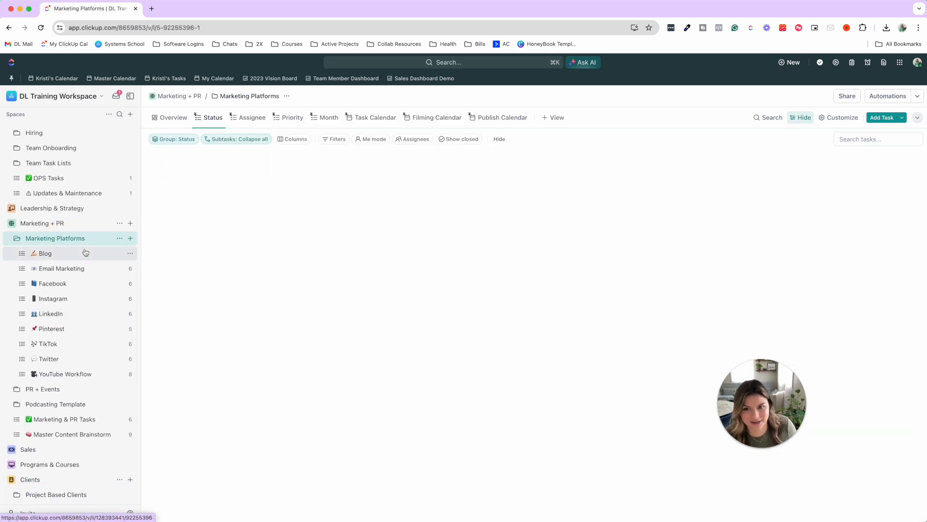
pyautogui.click(445, 124)
pyautogui.click(489, 121)
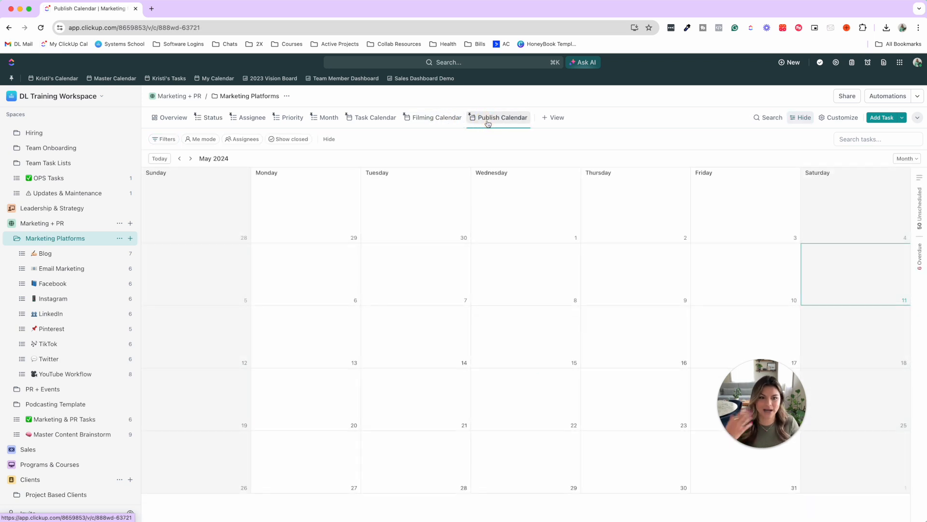
pyautogui.click(180, 159)
pyautogui.click(180, 158)
# - In the Instagram list, set both the due date and the publish date of the first Ready for Review task to today
pyautogui.click(60, 299)
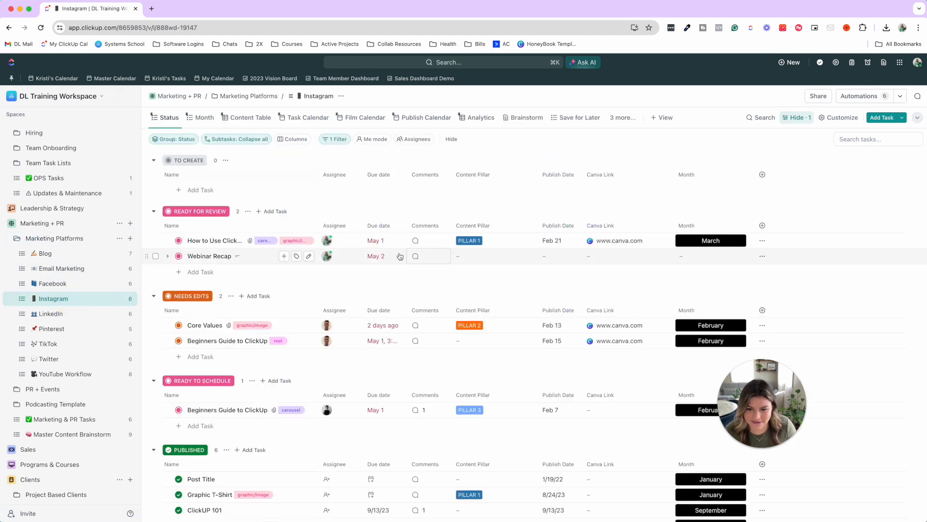
pyautogui.click(379, 240)
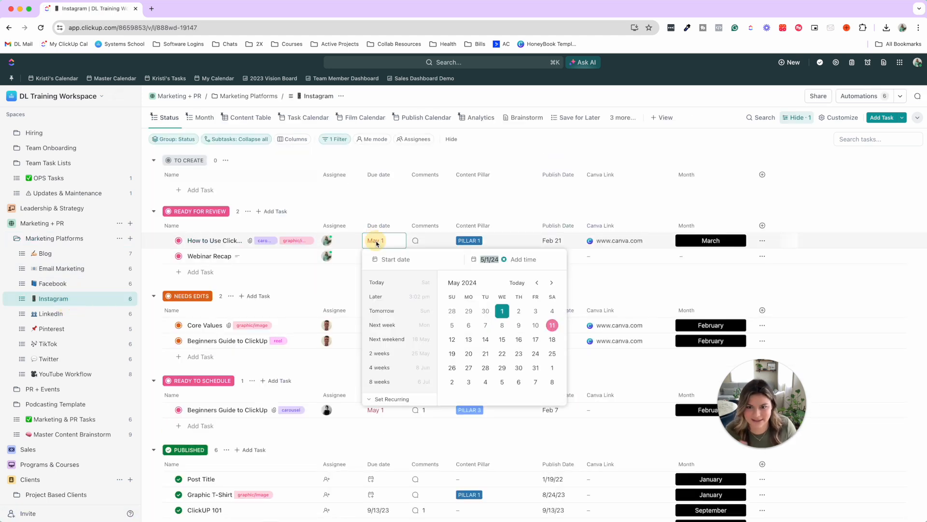
pyautogui.click(385, 284)
pyautogui.click(550, 241)
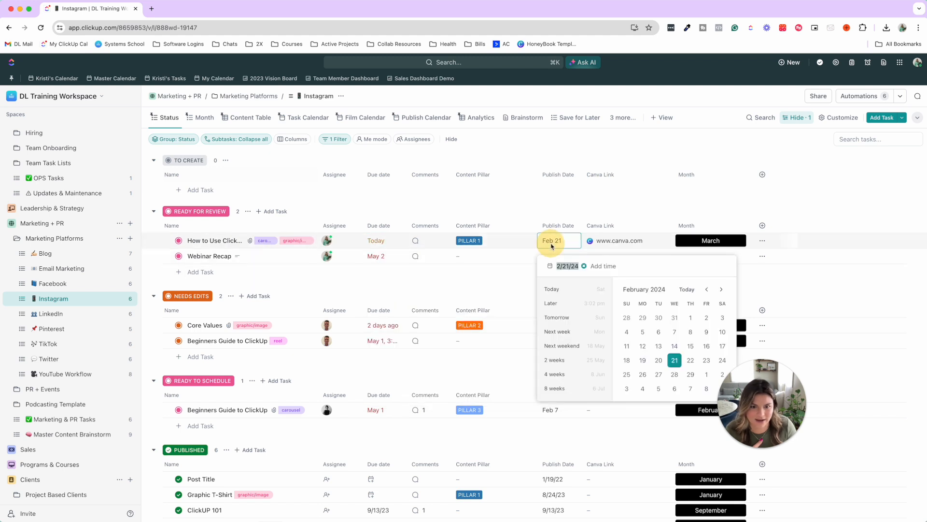
pyautogui.click(553, 289)
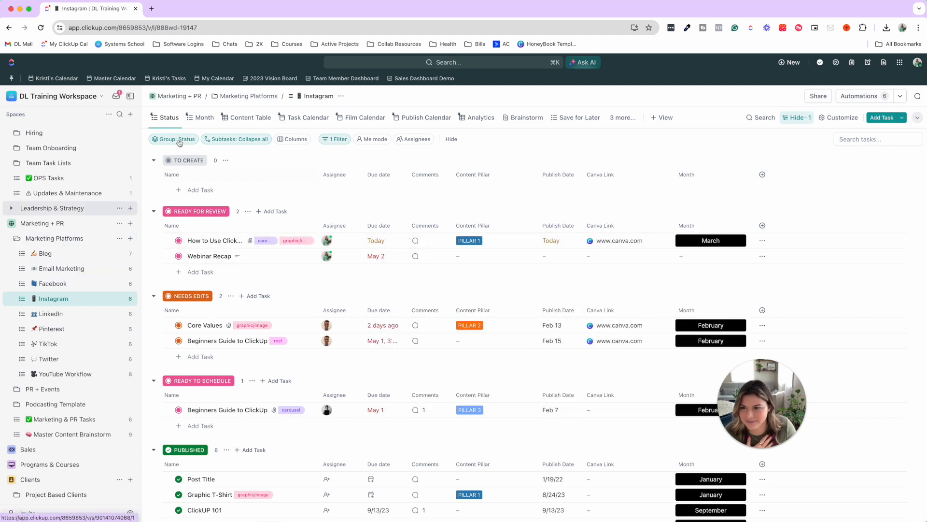
# - Check the Marketing Platforms Publish Calendar for the Instagram task and look through the view types that can be added to the folder
pyautogui.click(65, 238)
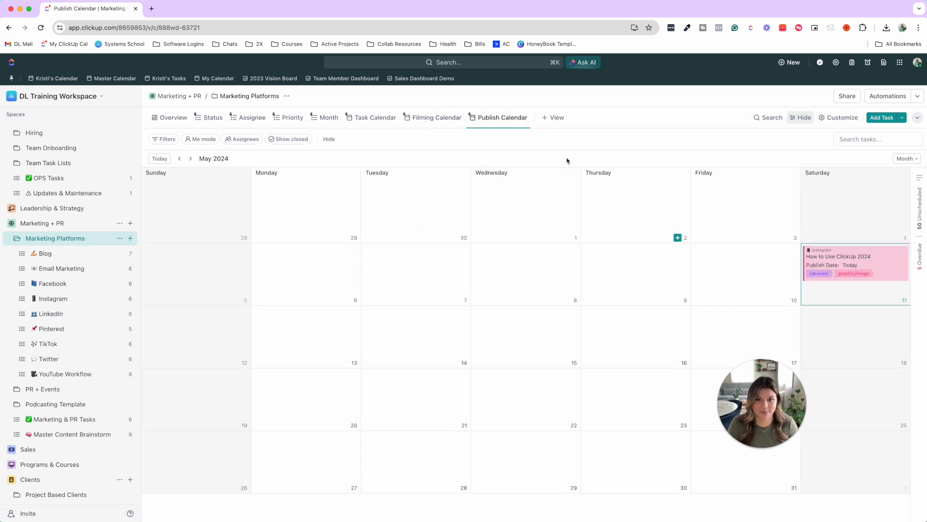
pyautogui.click(558, 119)
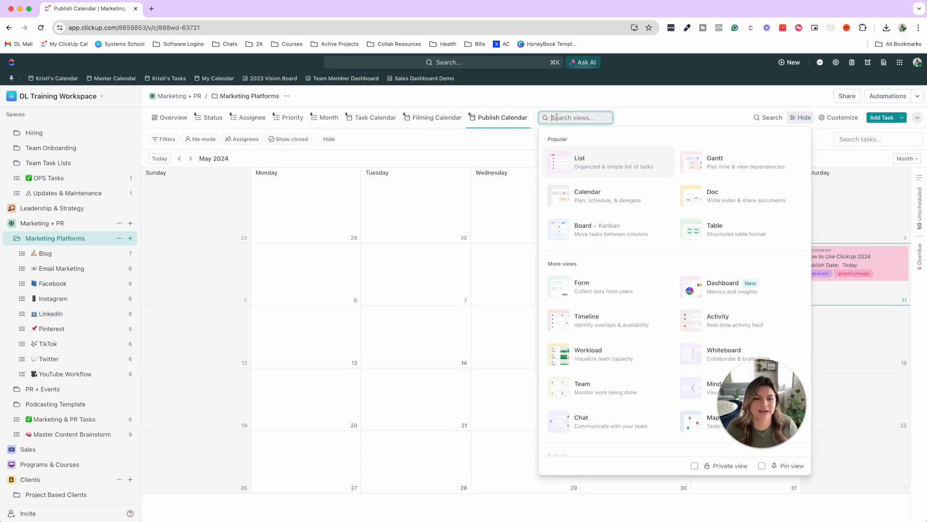
pyautogui.click(663, 117)
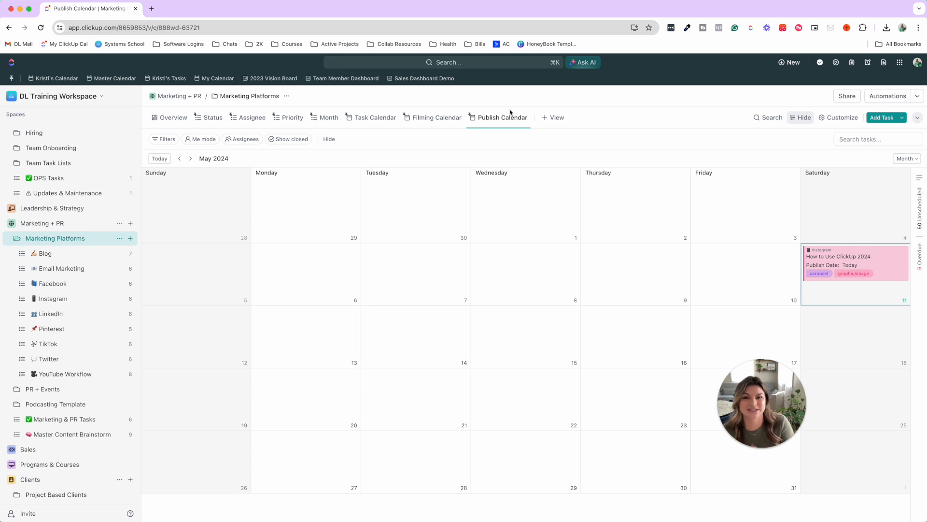
pyautogui.scroll(4, 73, 145)
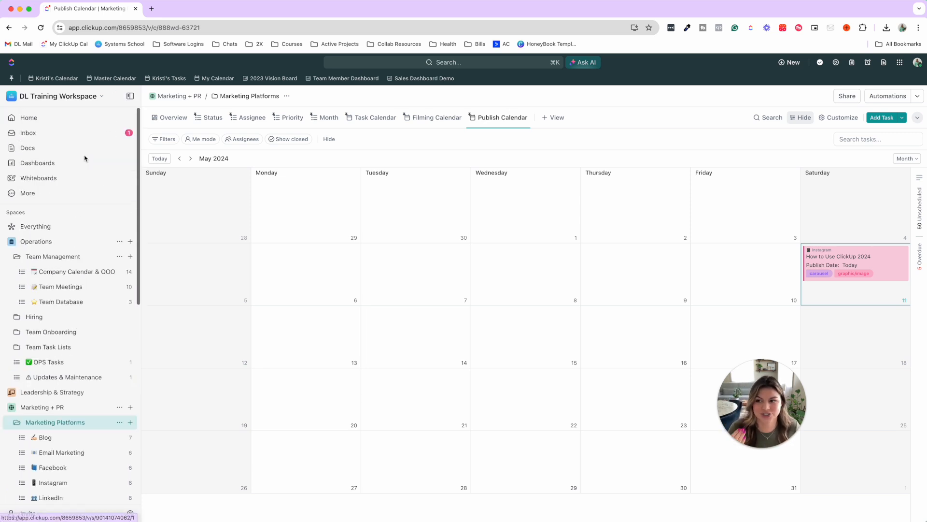
# - Open the Management Dashboard from the dashboards overview and examine its task, assignee and workload cards
pyautogui.click(67, 169)
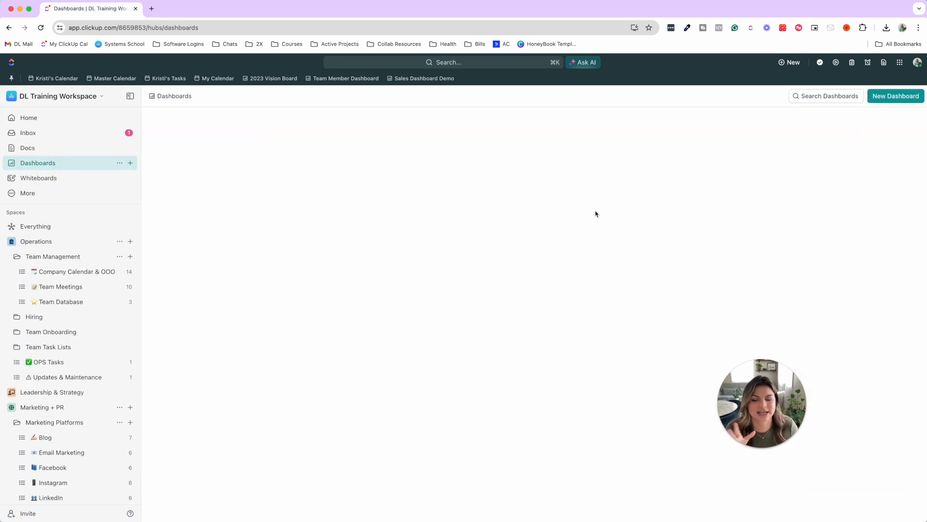
pyautogui.scroll(-1, 367, 331)
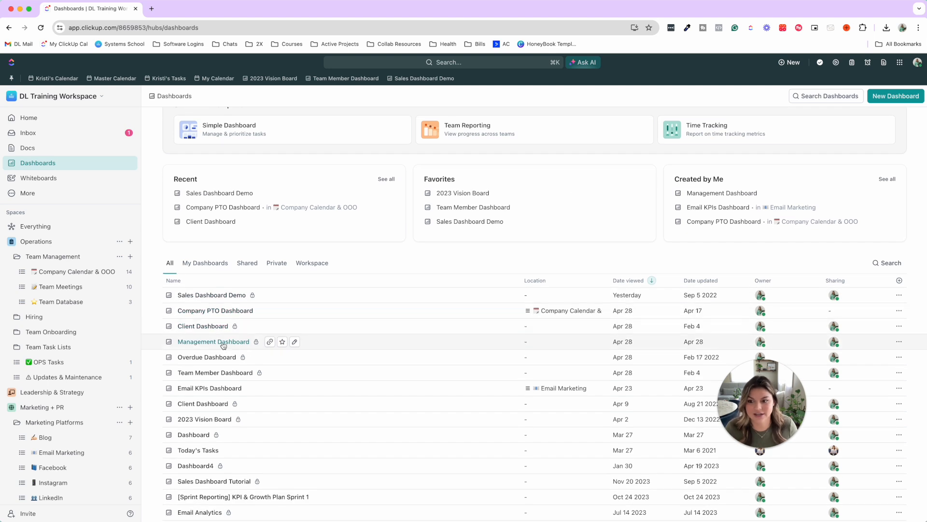
pyautogui.click(223, 343)
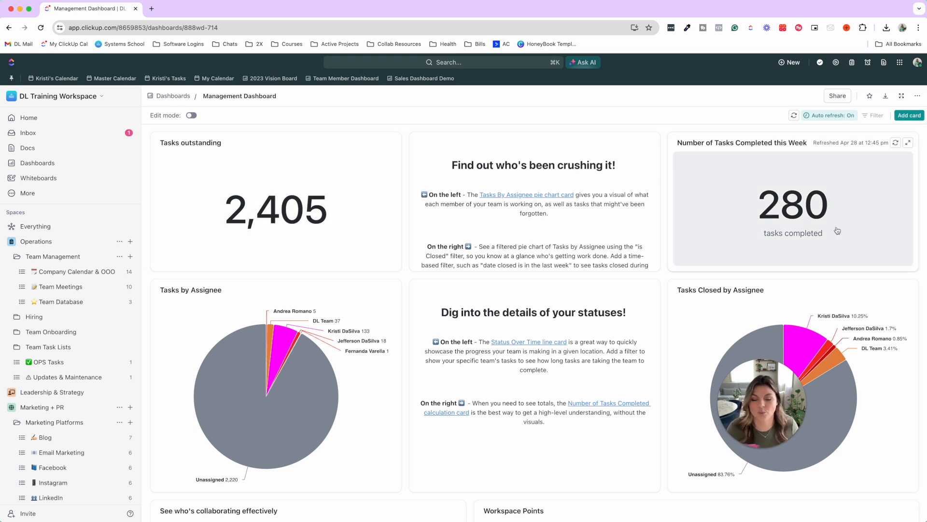
pyautogui.scroll(-3, 724, 212)
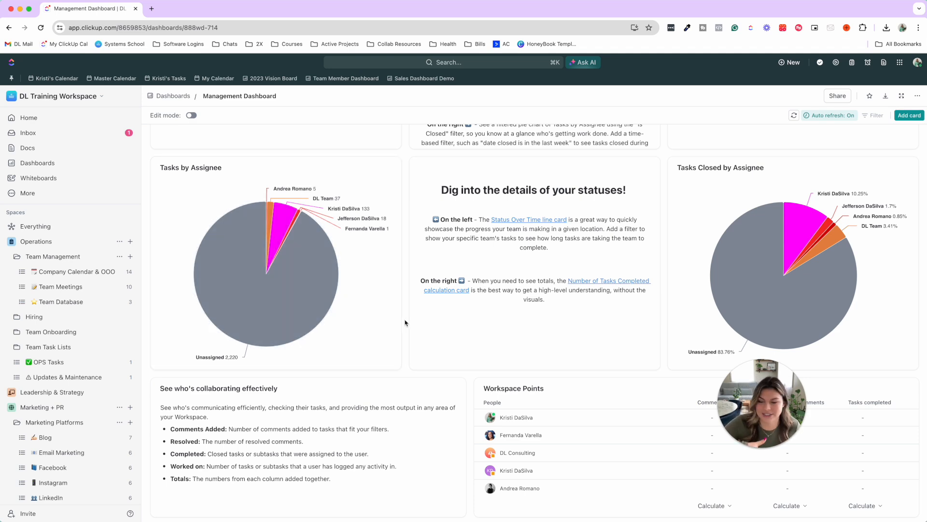
pyautogui.scroll(-9, 405, 323)
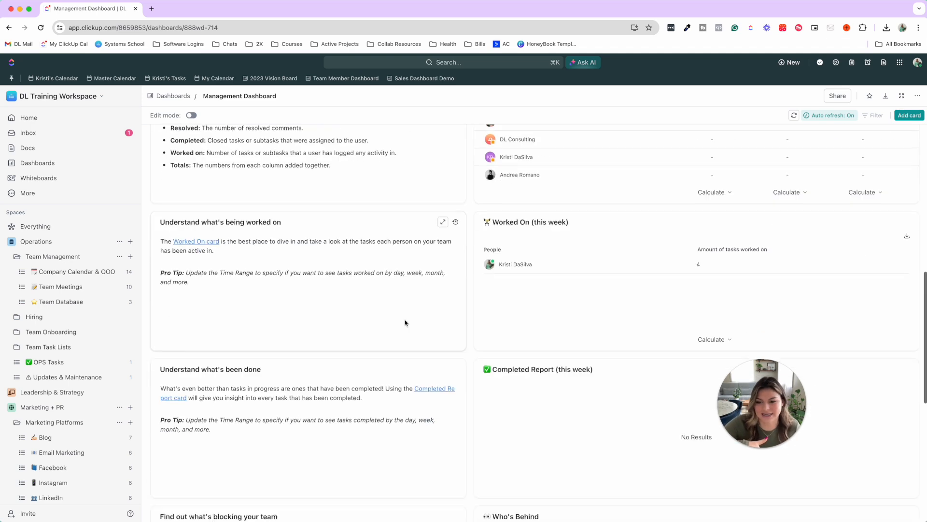
# - Look through the featured card types that can be added to the Management Dashboard, without adding one
pyautogui.click(918, 119)
pyautogui.scroll(-3, 517, 310)
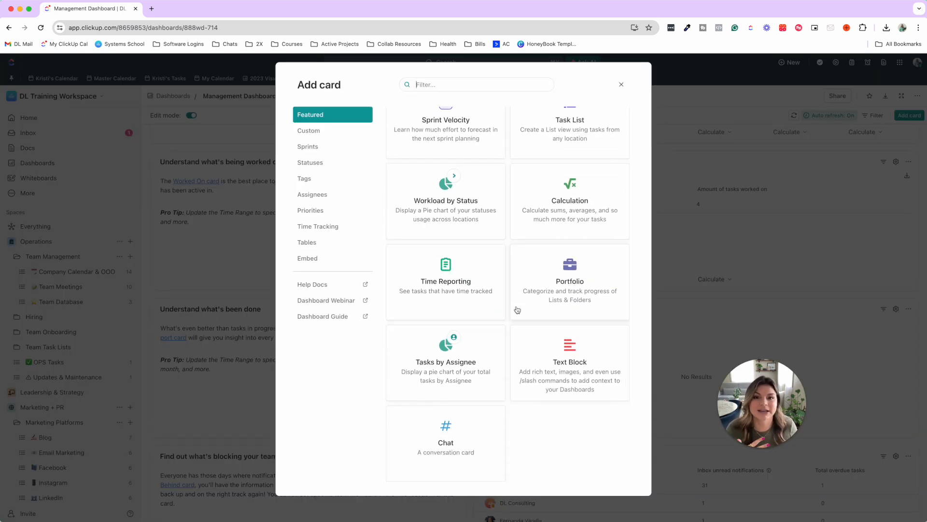
pyautogui.click(621, 85)
pyautogui.scroll(10, 292, 198)
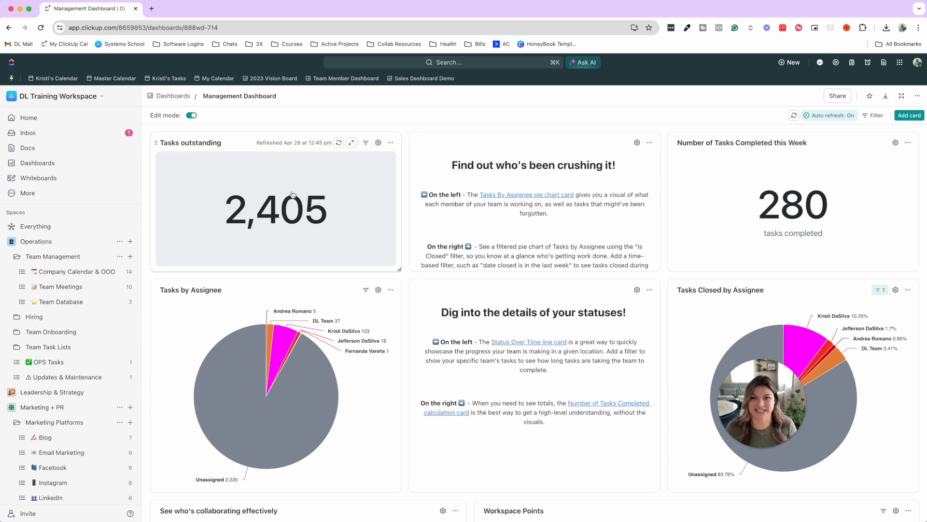
# - Search the sidebar for "sales" and open the 2024 Sales list in the Sales space's Sales Trackers folder
pyautogui.click(118, 212)
pyautogui.write('sales')
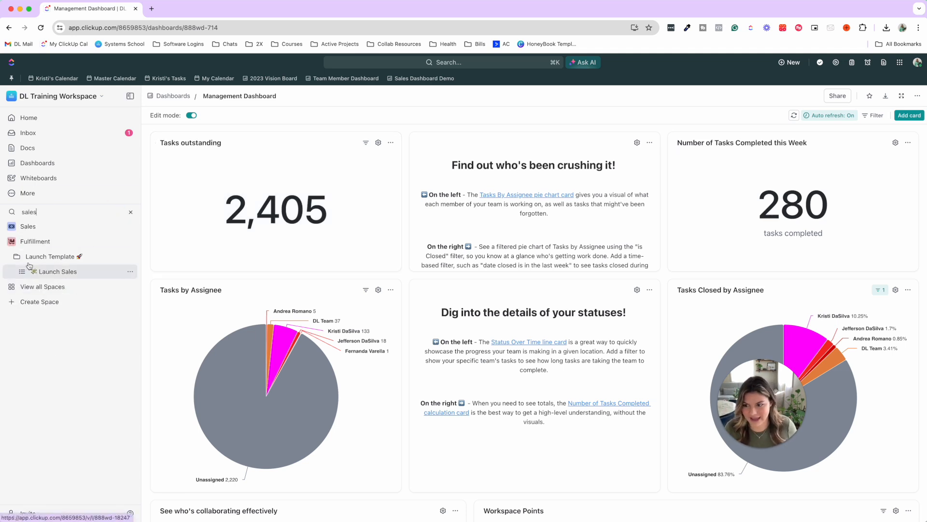
pyautogui.click(16, 227)
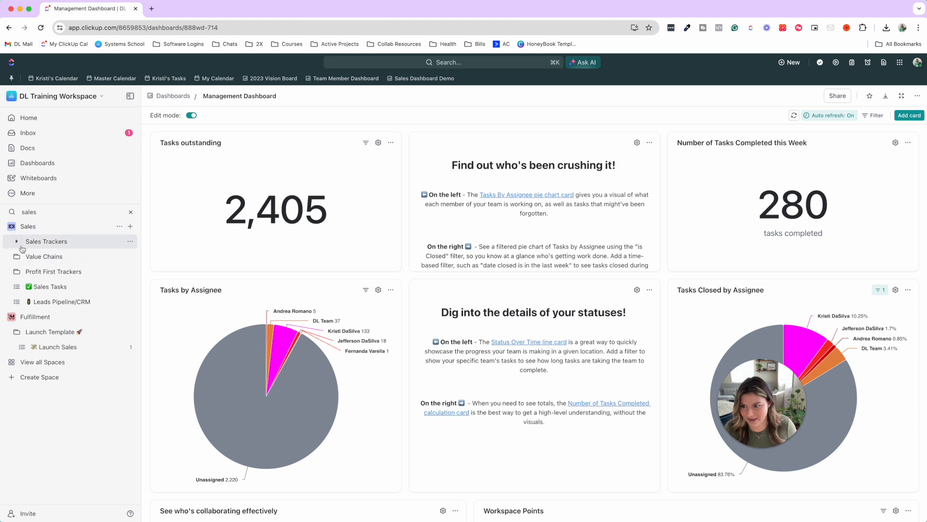
pyautogui.click(20, 241)
pyautogui.click(51, 258)
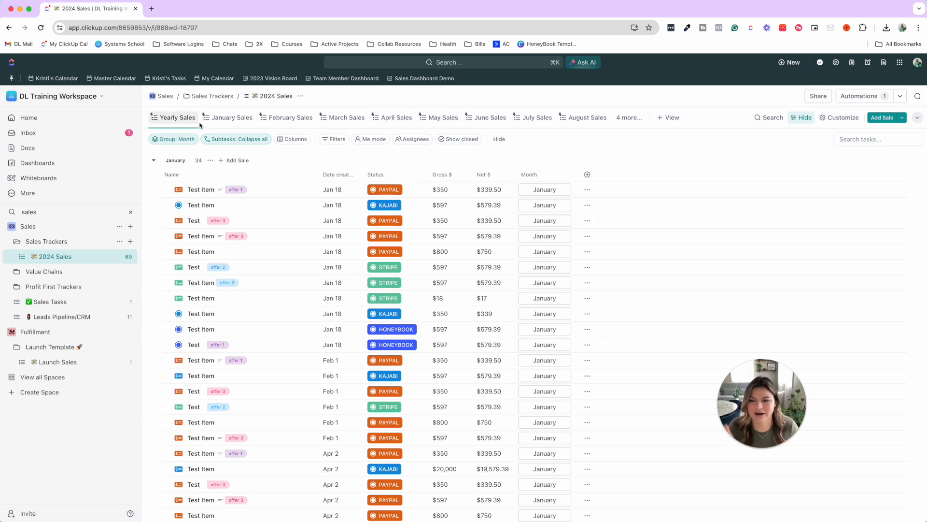
# - Compare the January, February and March Sales views, and examine the February sales grouped by payment platform
pyautogui.click(227, 123)
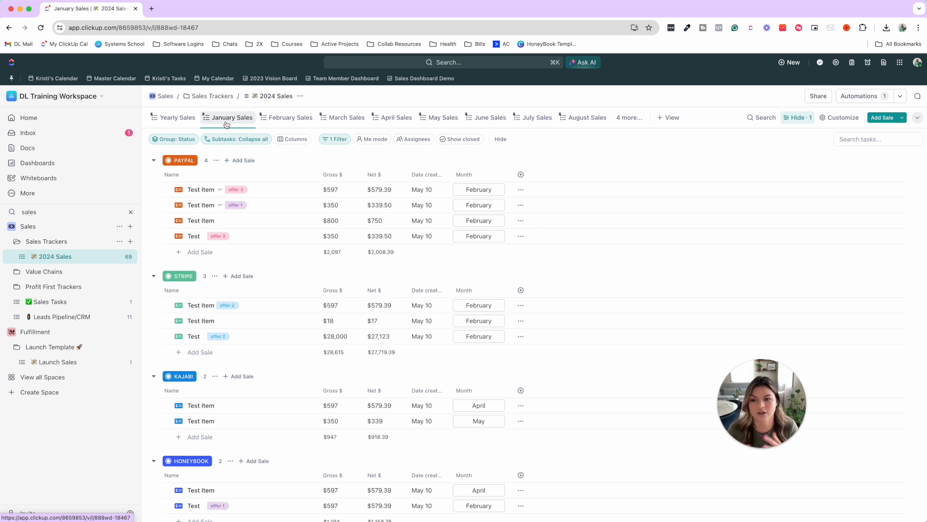
pyautogui.click(283, 125)
pyautogui.click(332, 121)
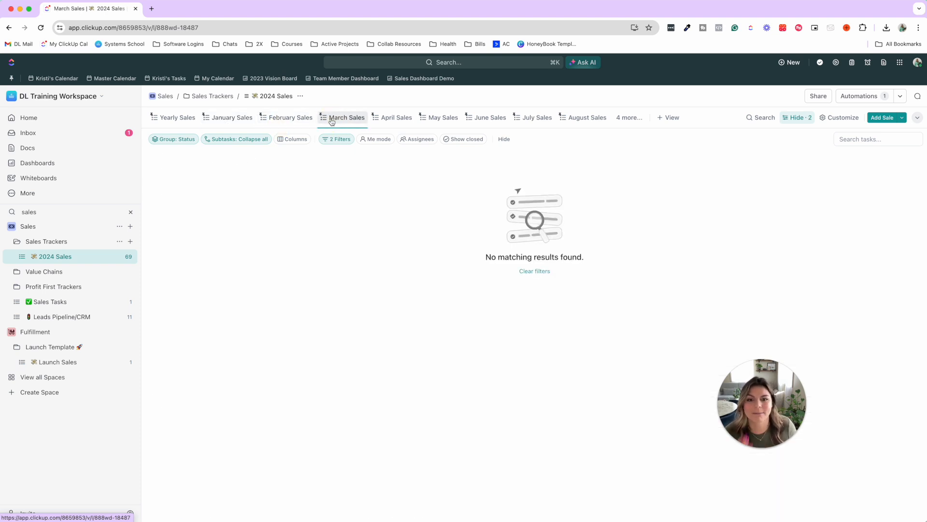
pyautogui.click(284, 119)
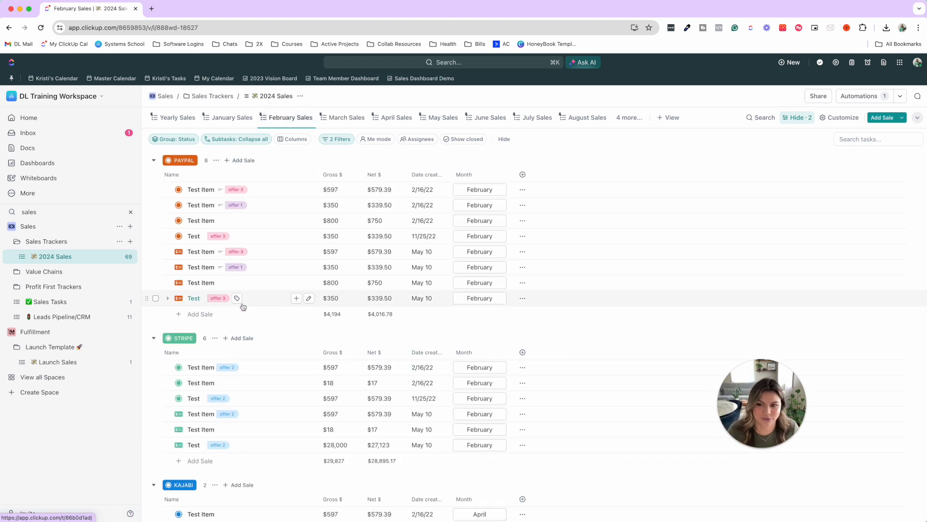
pyautogui.scroll(-3, 276, 332)
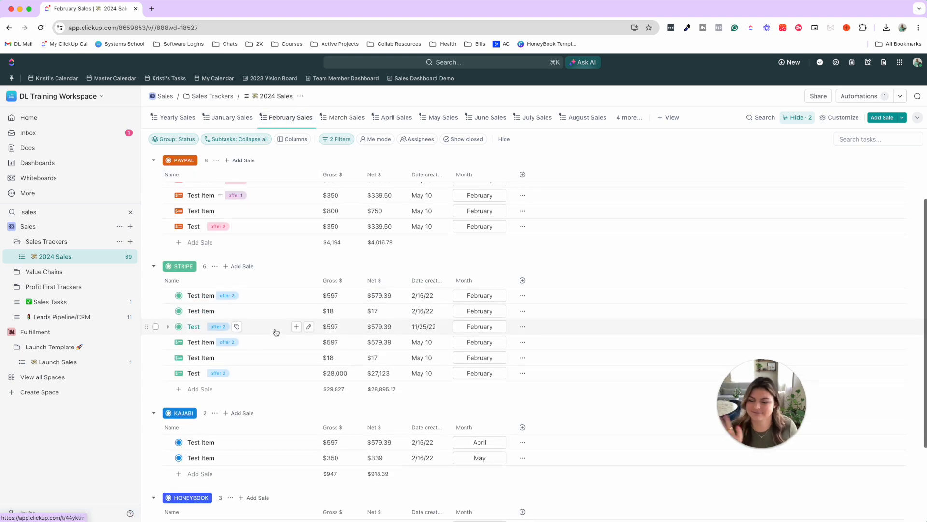
pyautogui.scroll(3, 276, 333)
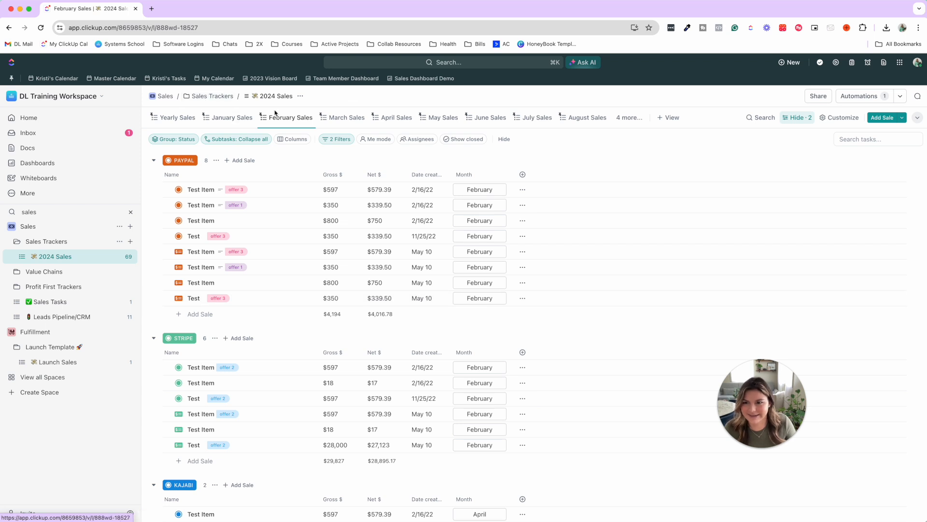
# - Open the Sales Dashboard Demo and examine its revenue totals, monthly sales list and sales charts
pyautogui.click(434, 79)
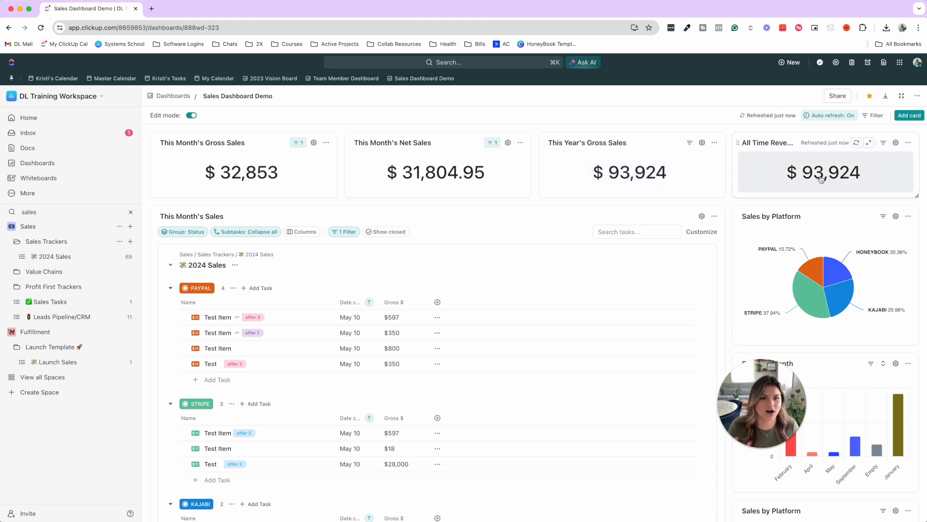
pyautogui.scroll(-3, 821, 217)
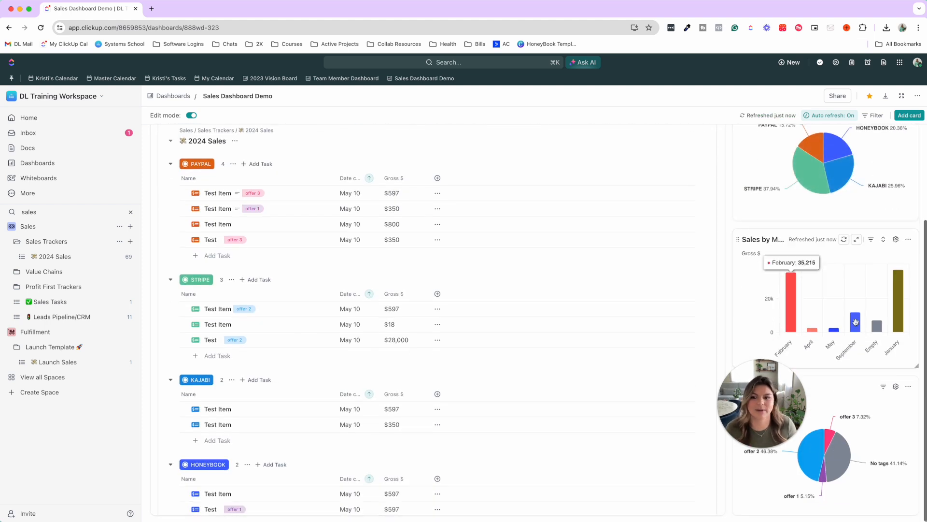
pyautogui.moveTo(881, 318)
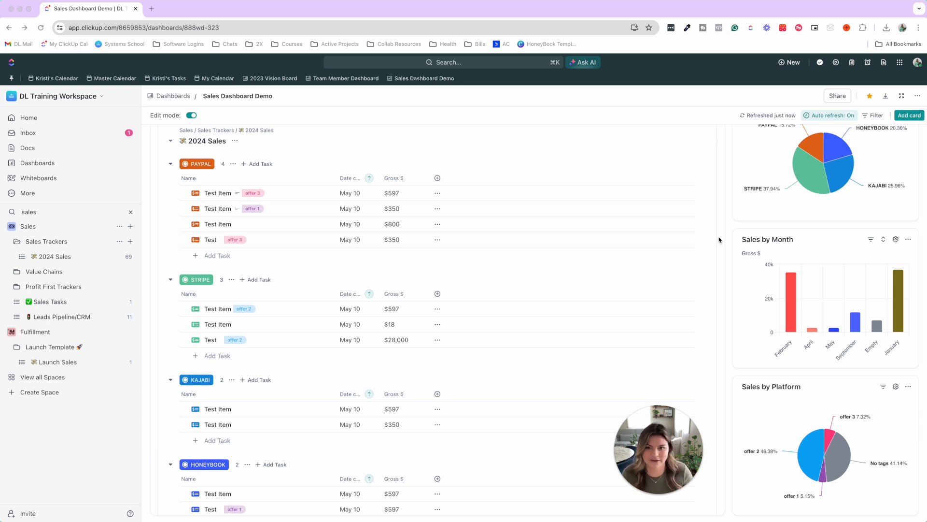
pyautogui.scroll(3, 718, 240)
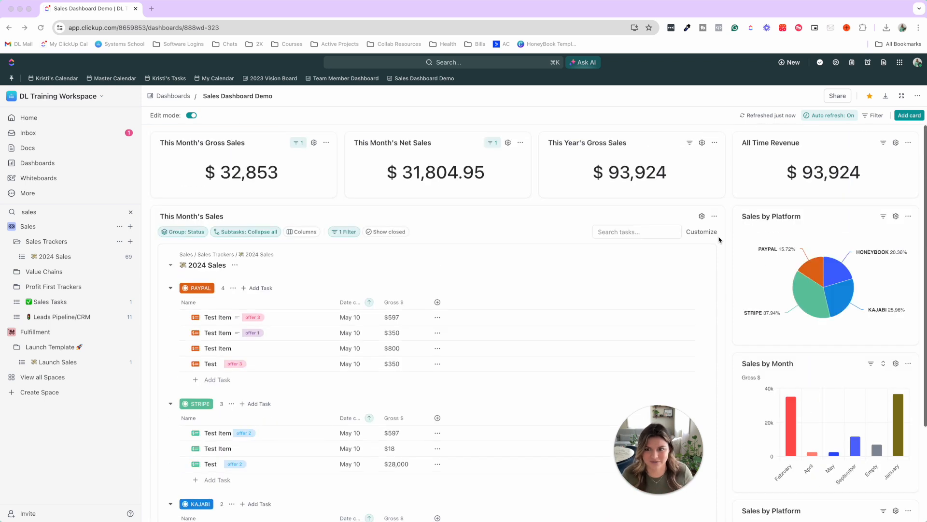
# - Inspect the calculation settings and date filter of the This Month's Gross Sales card
pyautogui.click(314, 143)
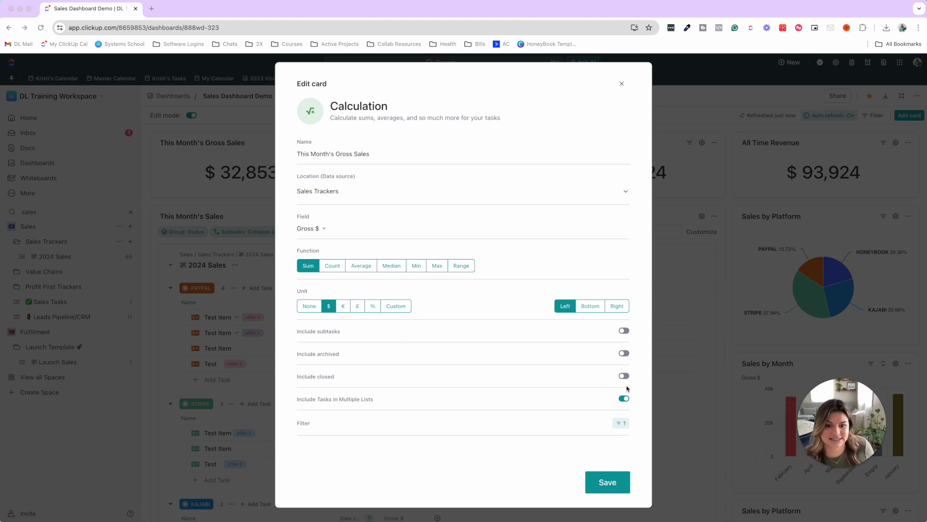
pyautogui.click(620, 425)
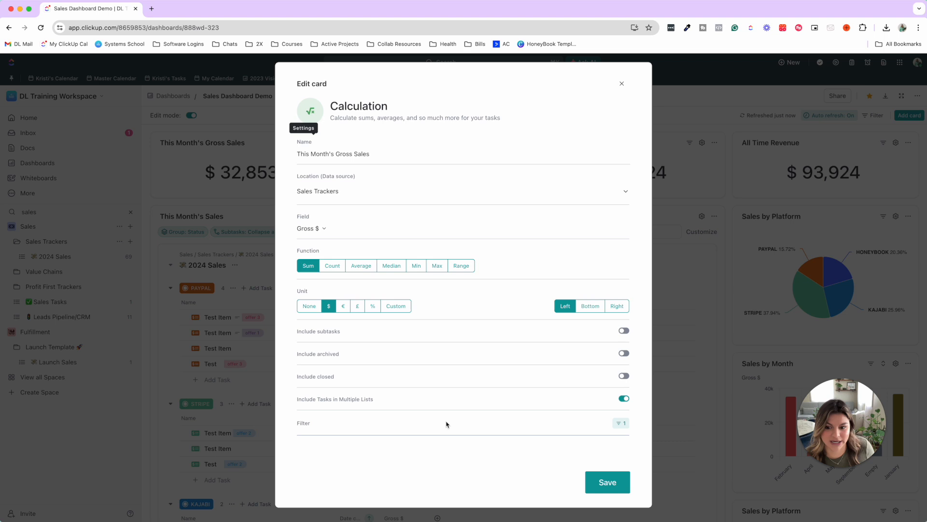
pyautogui.click(620, 423)
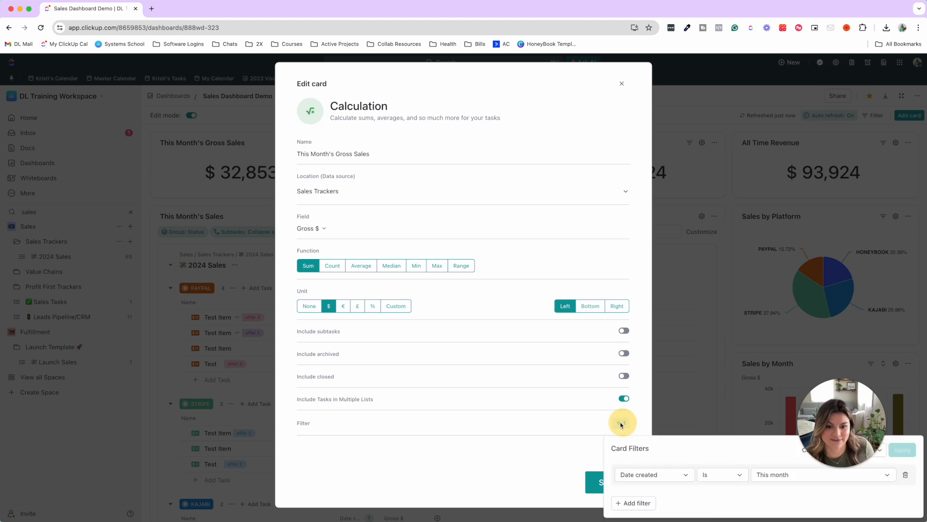
pyautogui.click(574, 467)
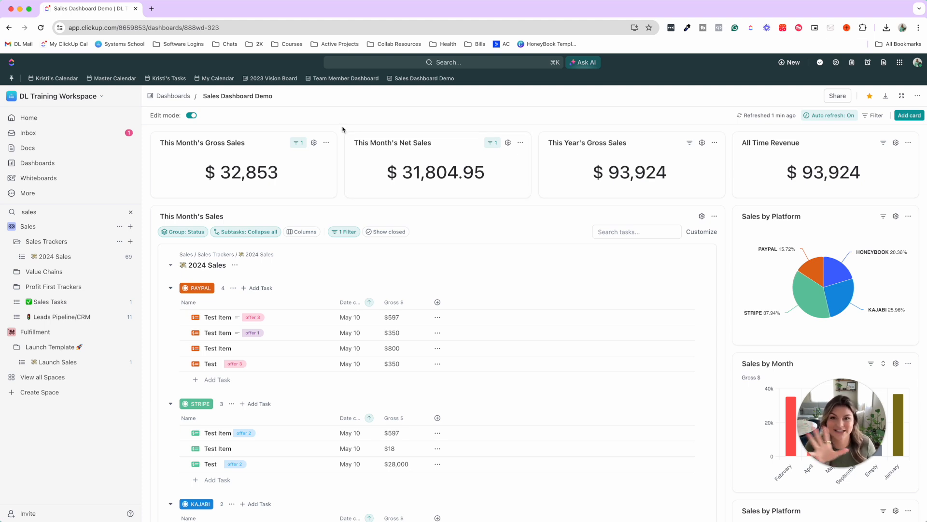
# - Return to the dashboards overview and open the Team Member Dashboard to view its due and overdue tasks
pyautogui.click(62, 163)
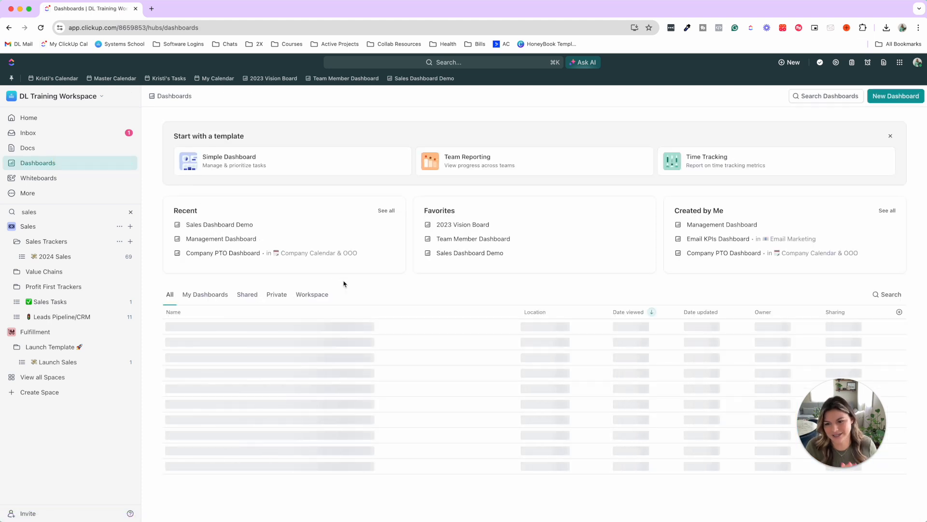
pyautogui.scroll(-3, 346, 284)
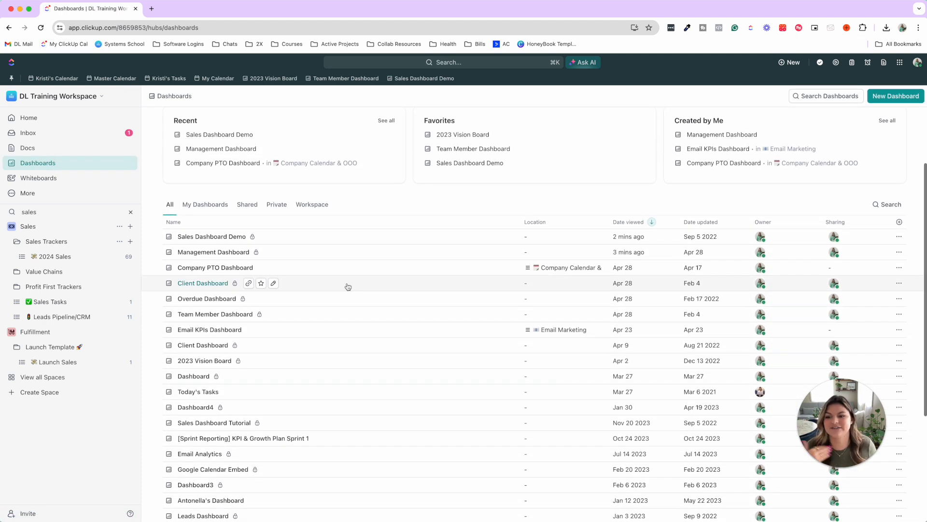
pyautogui.click(219, 315)
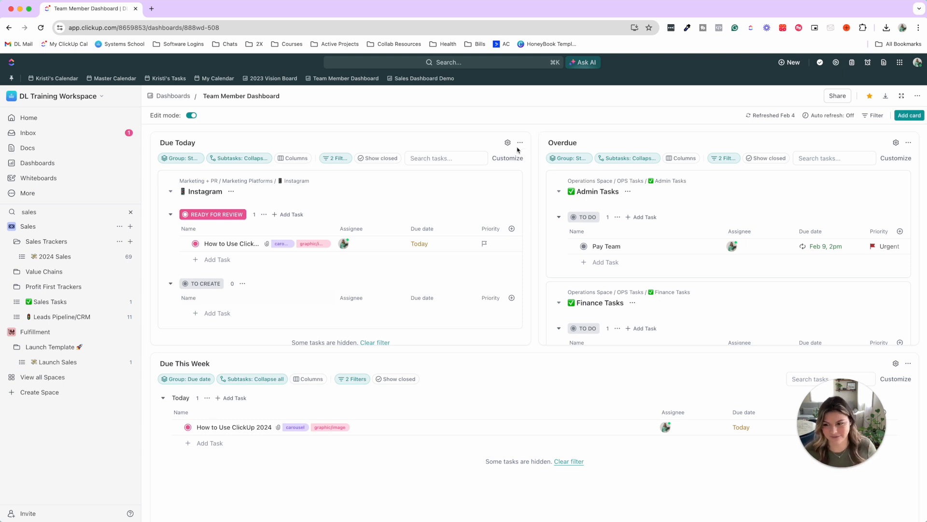
# - Open the Review Numbers task in the Sales Tasks list and check its time estimate and time tracking entry options
pyautogui.click(43, 307)
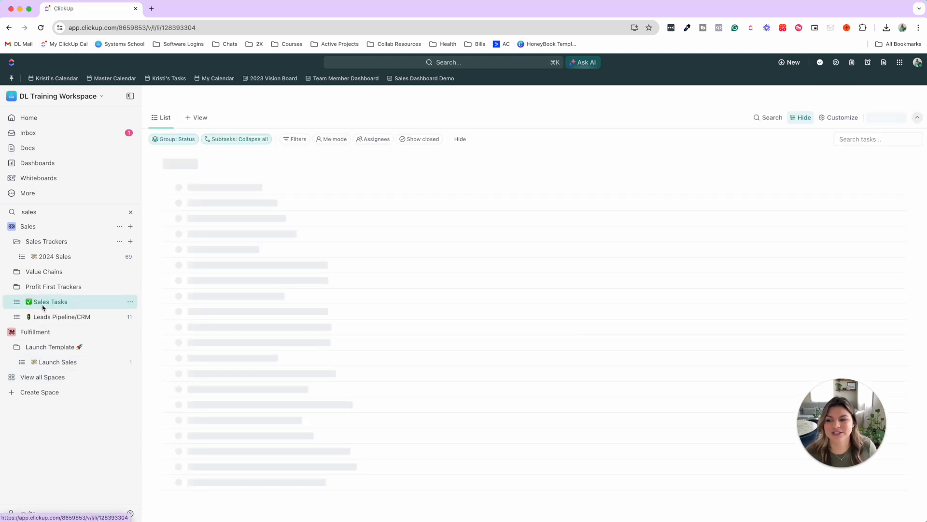
pyautogui.click(221, 192)
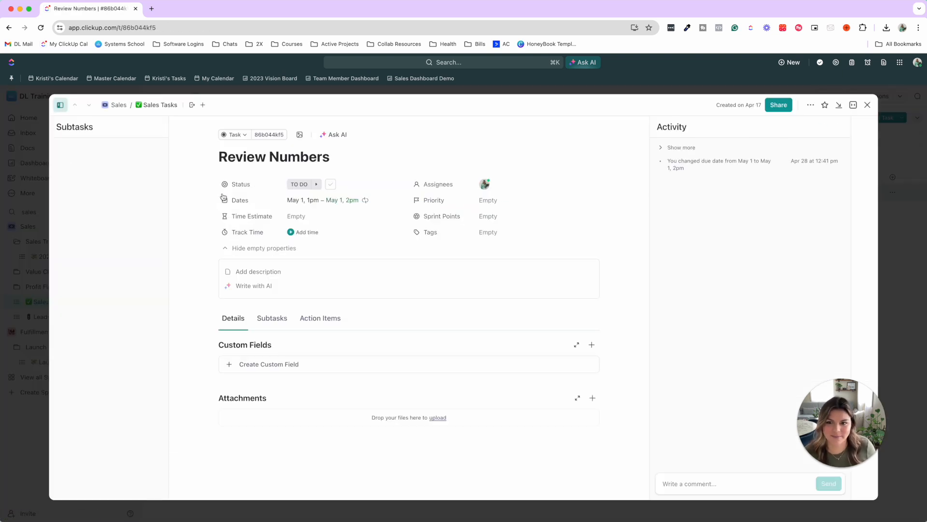
pyautogui.click(304, 217)
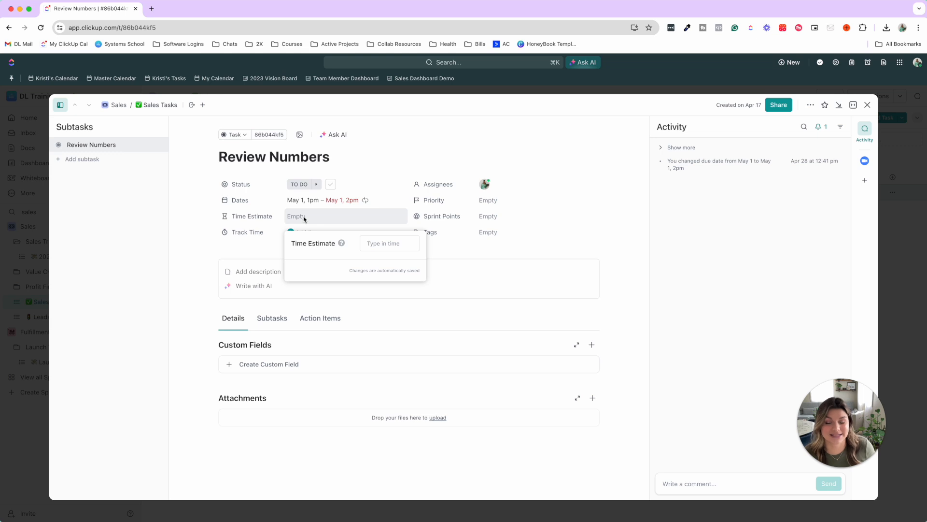
pyautogui.click(424, 140)
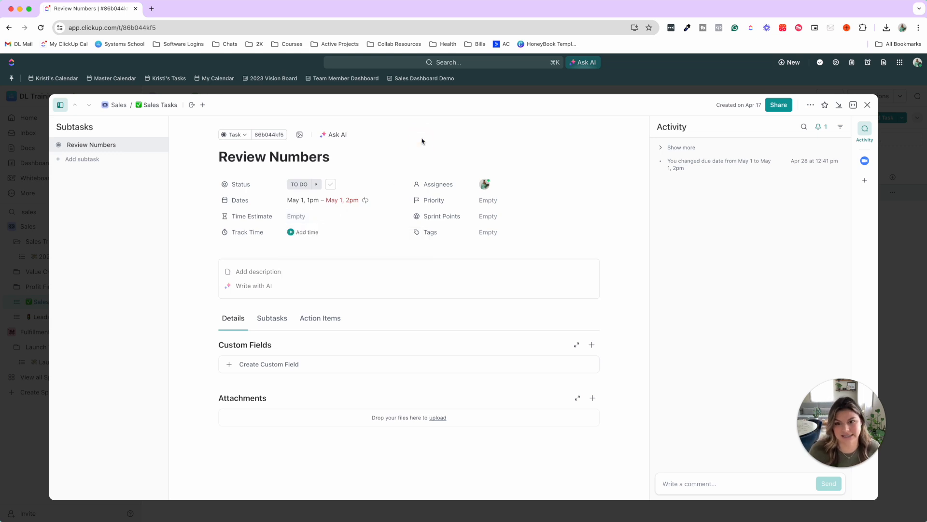
pyautogui.click(309, 234)
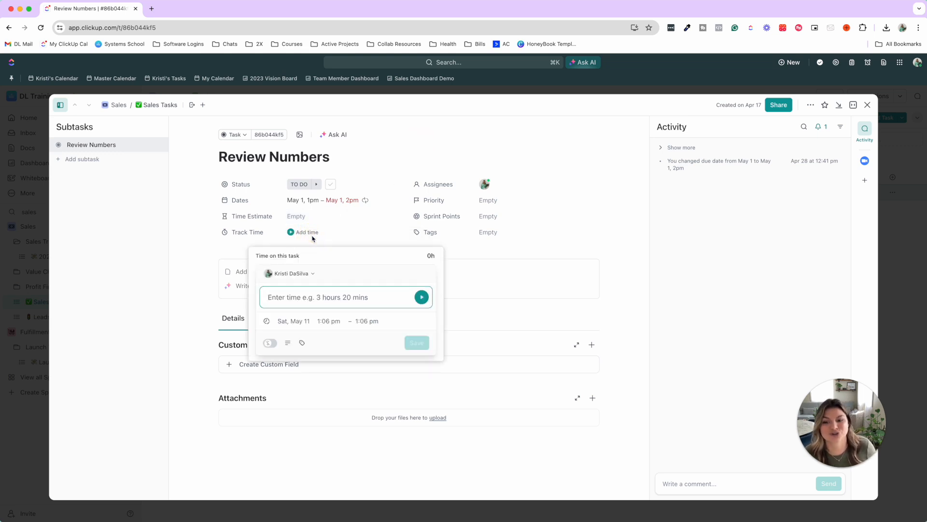
pyautogui.click(325, 231)
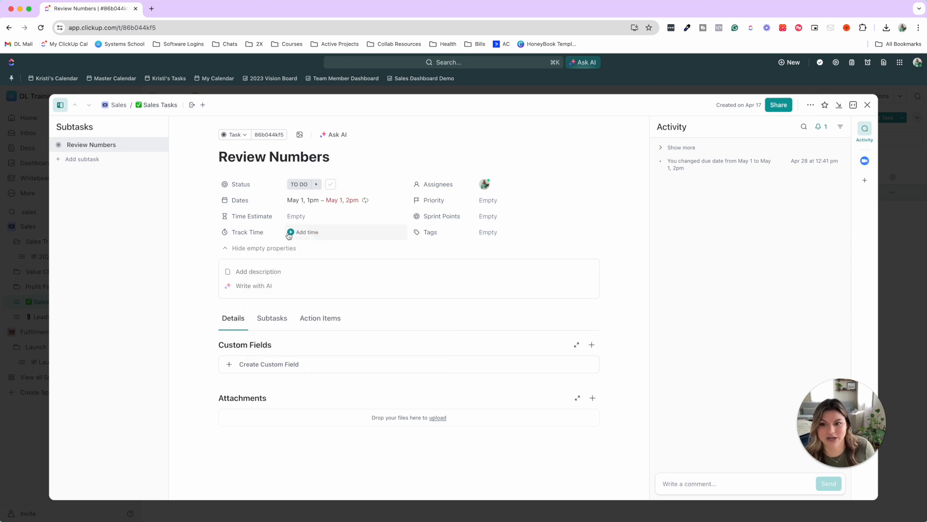
# - Start and stop the Review Numbers task's timer, and save a manual 1 hour time entry with the tags and notes fields opened
pyautogui.click(290, 233)
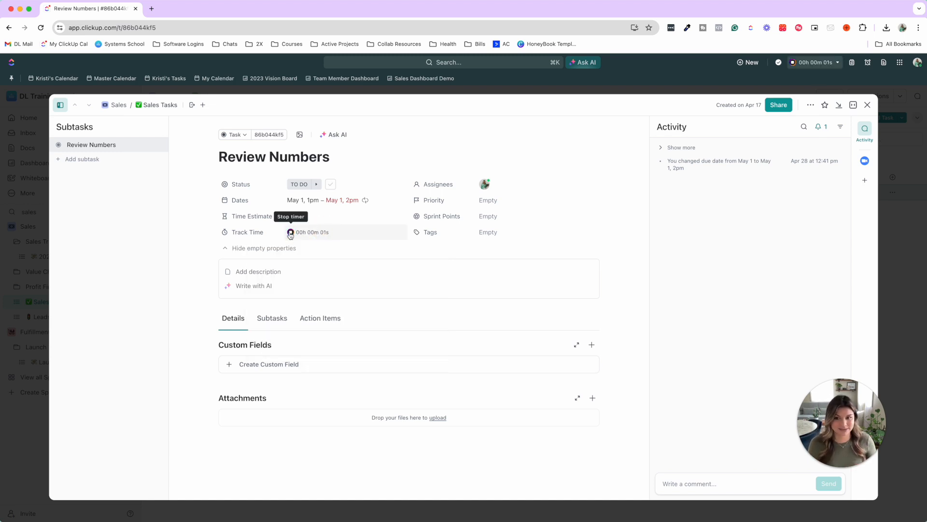
pyautogui.click(291, 233)
pyautogui.click(323, 232)
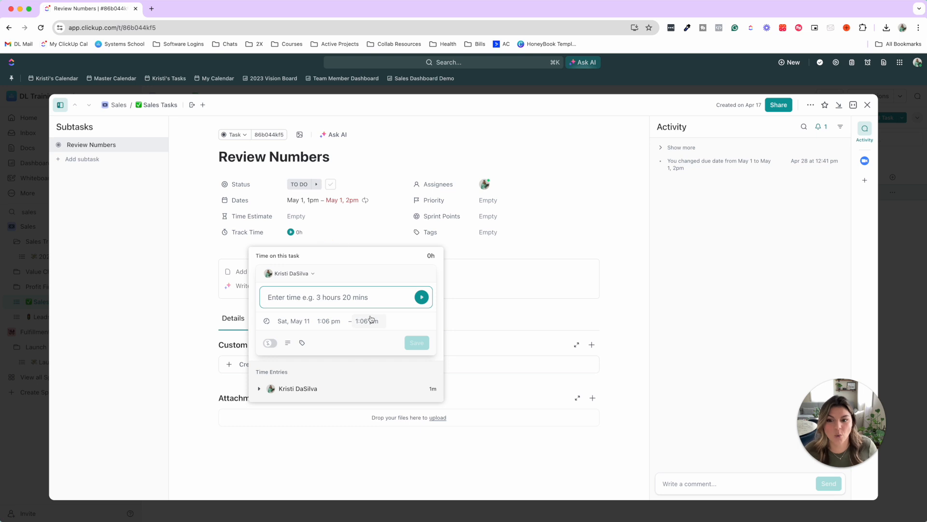
pyautogui.write('1 hour')
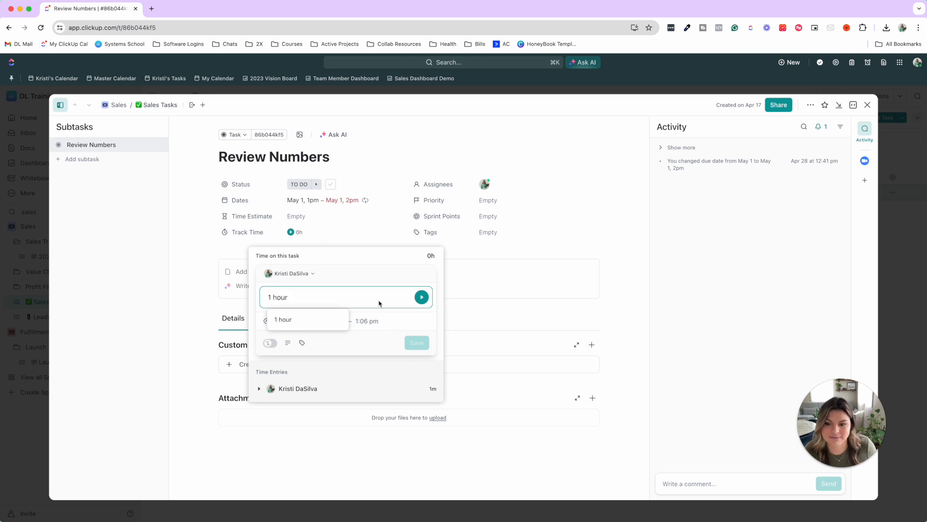
pyautogui.click(288, 326)
pyautogui.click(275, 346)
pyautogui.click(274, 346)
pyautogui.click(302, 343)
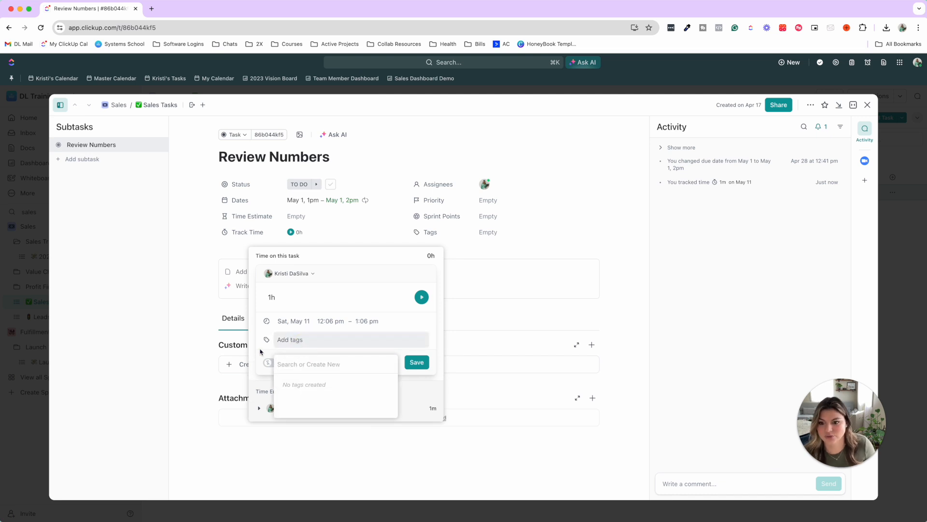
pyautogui.click(267, 331)
pyautogui.click(288, 363)
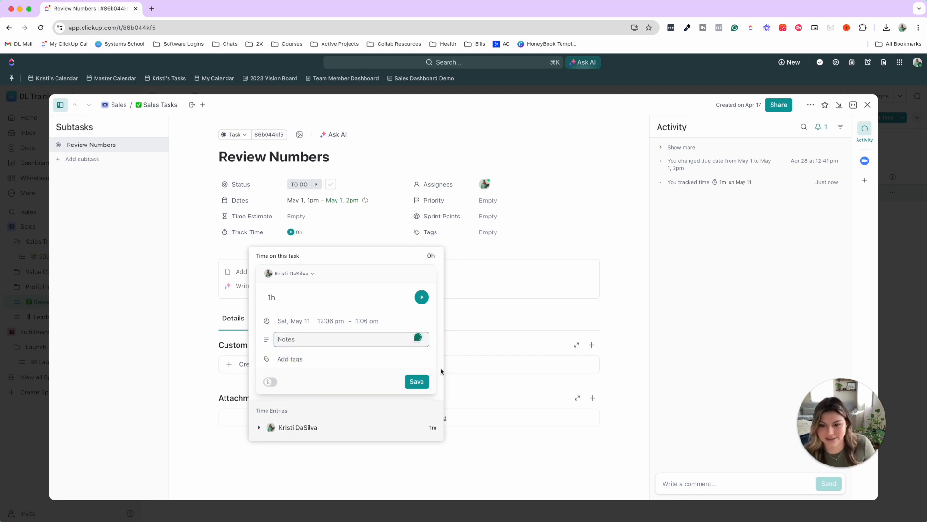
pyautogui.click(422, 384)
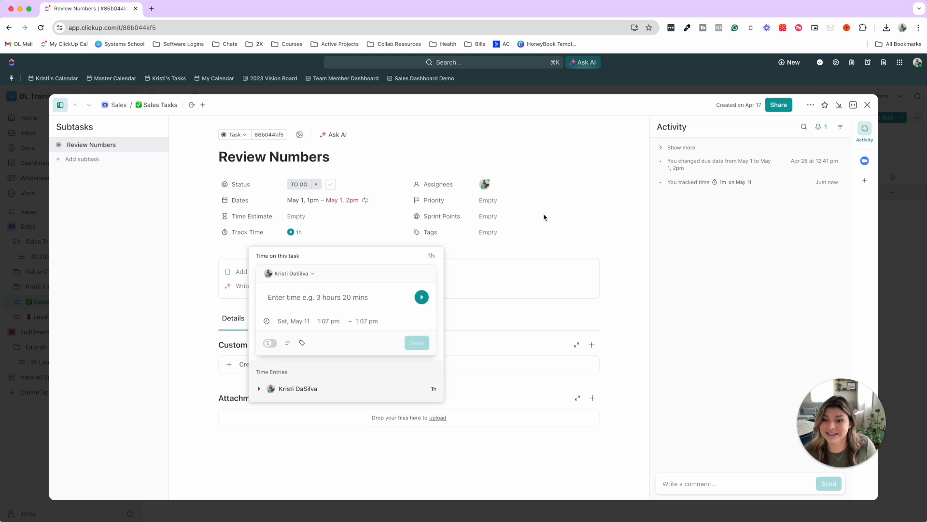
pyautogui.click(561, 203)
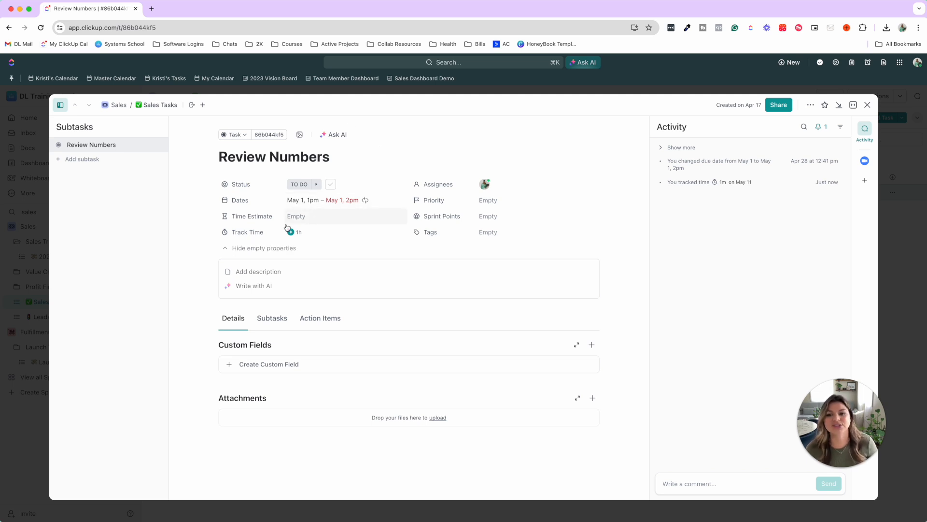
# - Set the Review Numbers task's time estimate to 1 hour and close the task
pyautogui.click(309, 220)
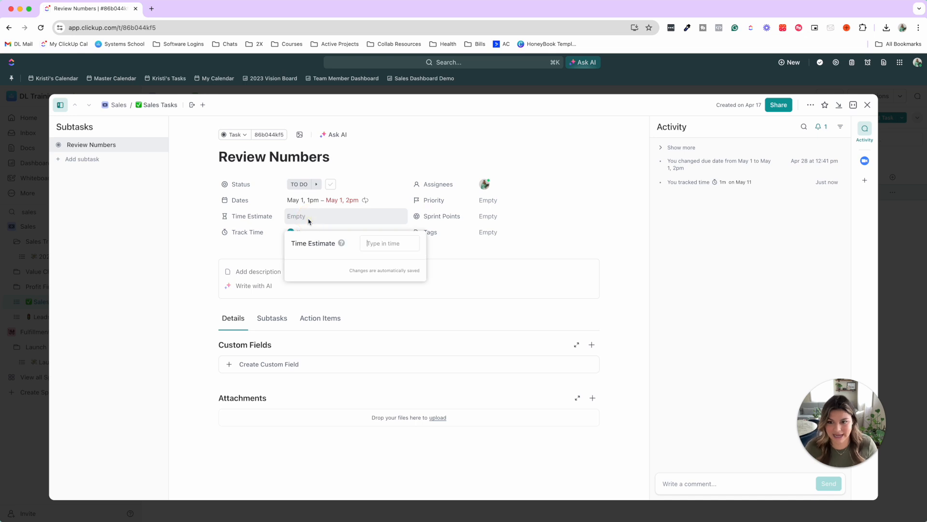
pyautogui.write('1 hour')
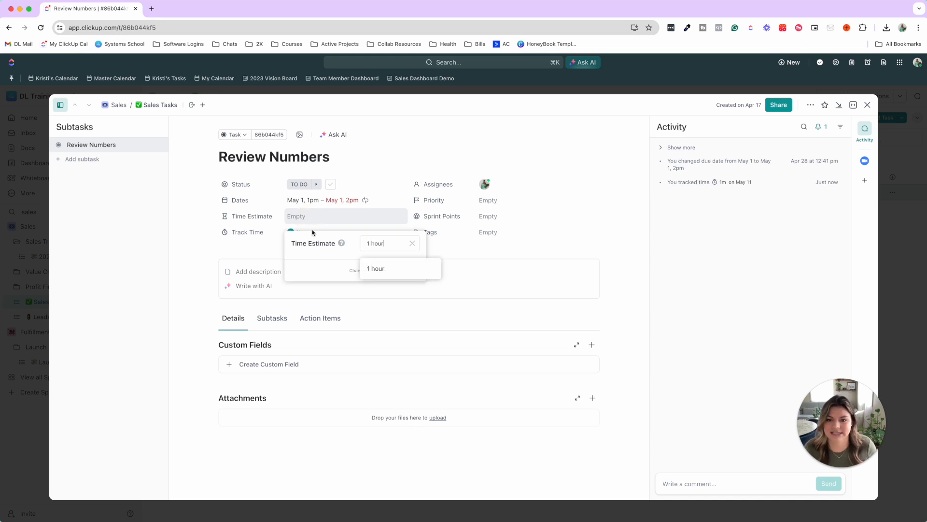
pyautogui.click(370, 267)
pyautogui.click(398, 147)
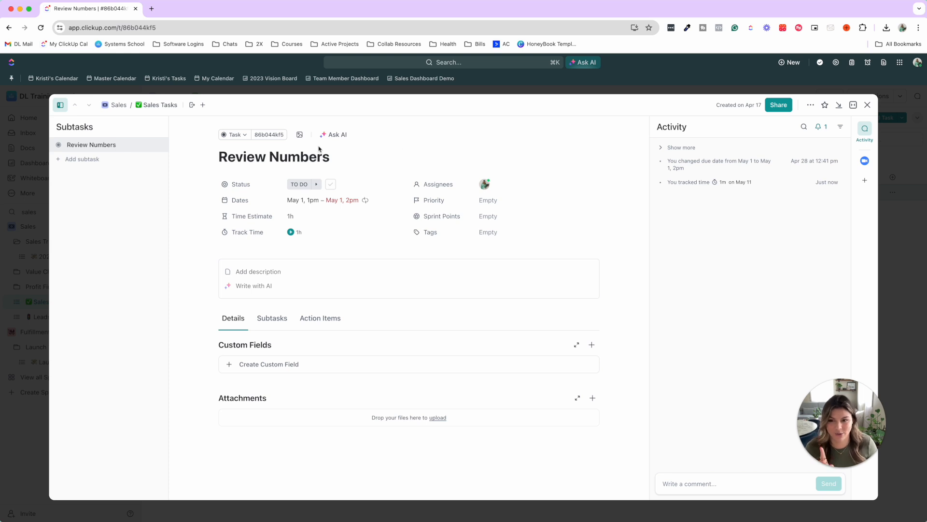
pyautogui.click(311, 93)
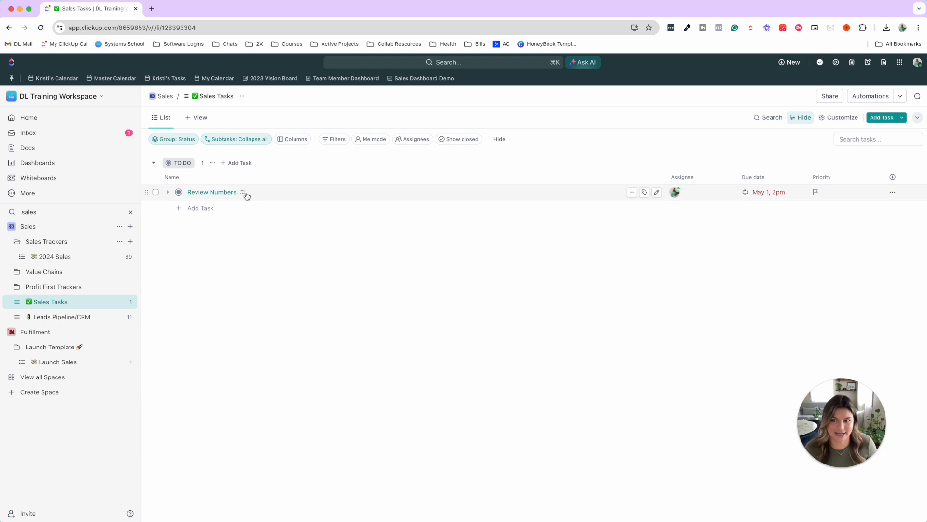
# - Open Timesheets to review the personal timesheet, all members' weekly timesheets, and the first team member's individual timesheet
pyautogui.click(19, 194)
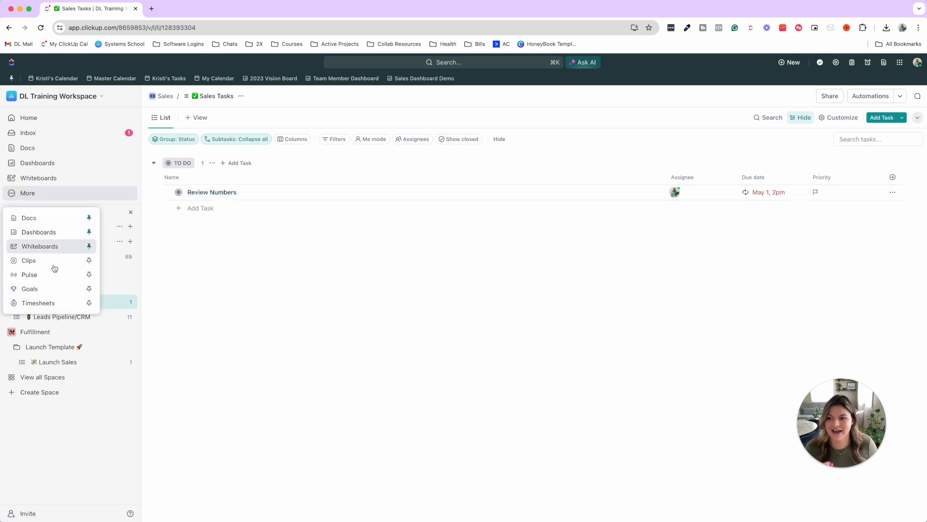
pyautogui.click(59, 307)
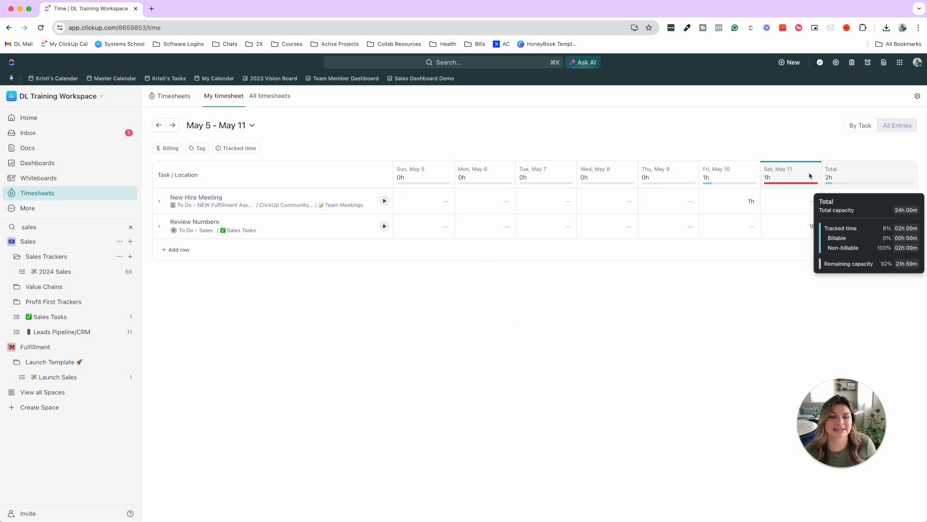
pyautogui.click(274, 95)
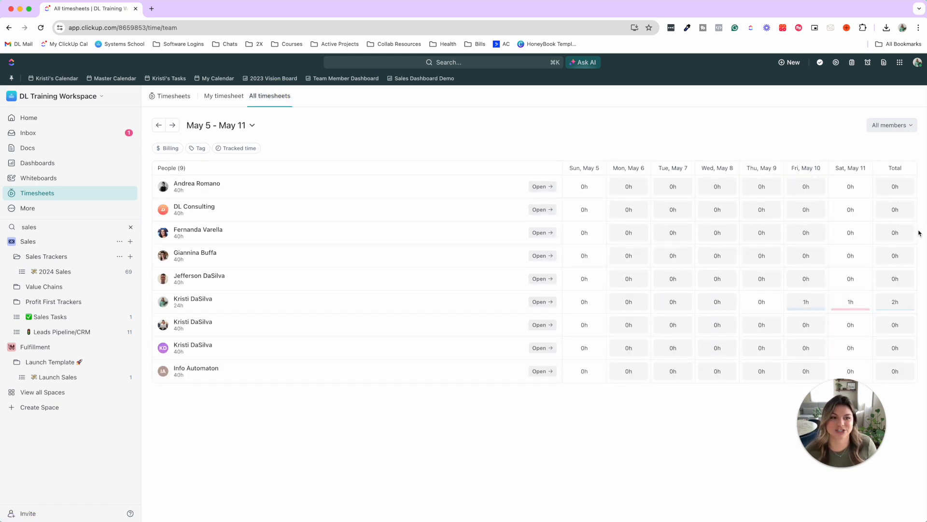
pyautogui.click(552, 187)
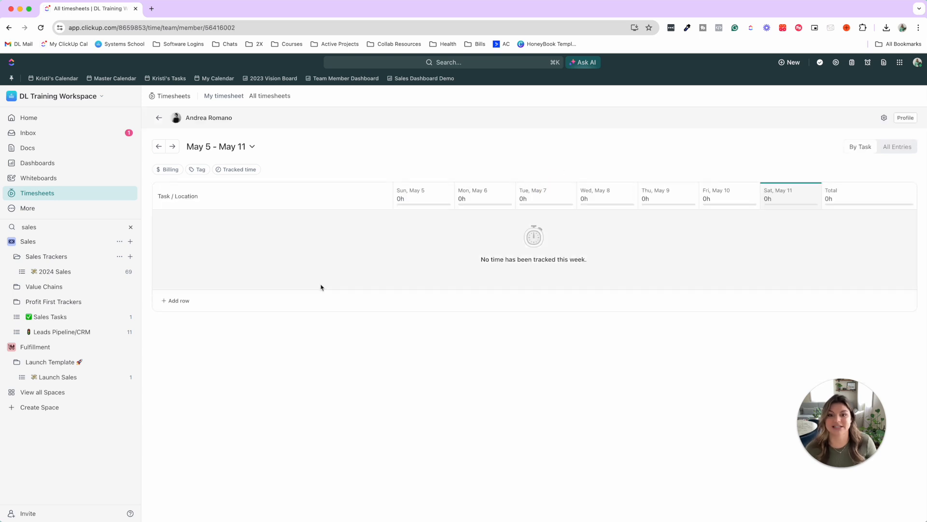
pyautogui.click(161, 118)
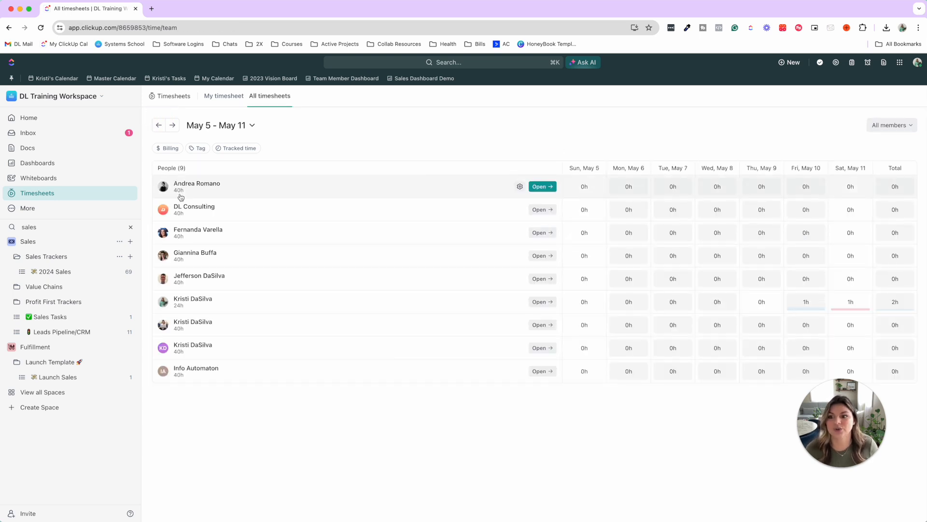
pyautogui.click(181, 194)
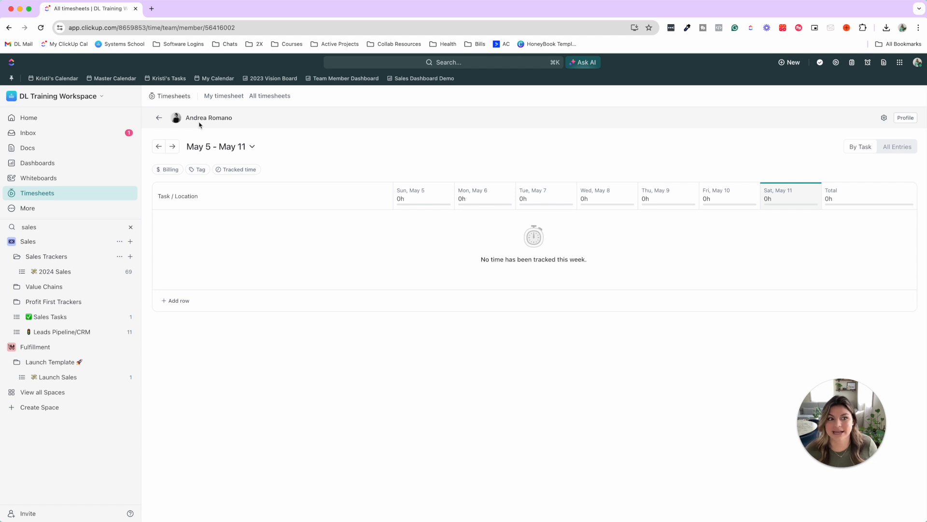
pyautogui.click(161, 119)
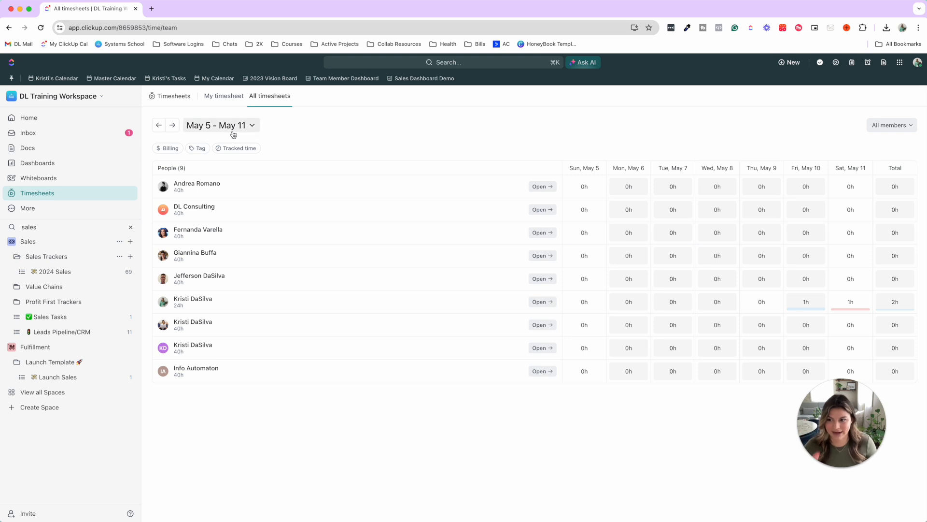
# - Clear the sidebar search and add a Workload view at the Everything level
pyautogui.click(130, 227)
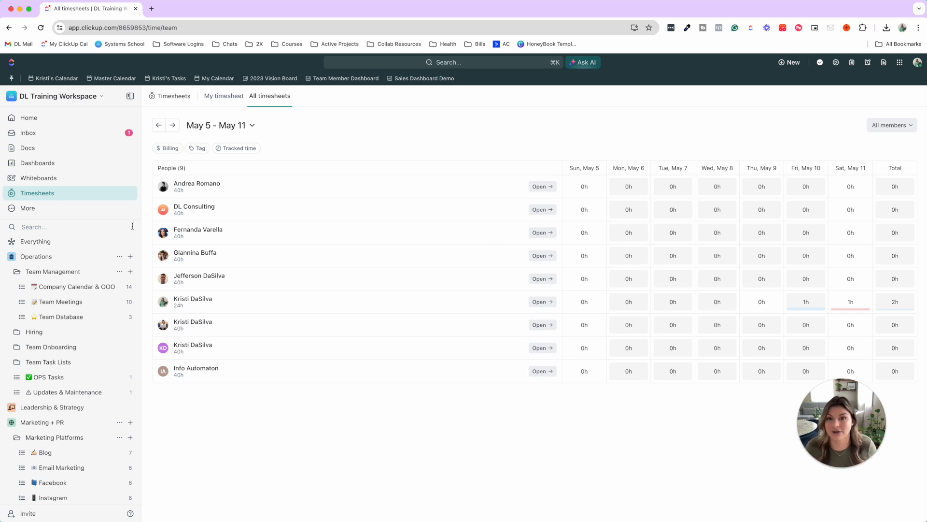
pyautogui.click(65, 241)
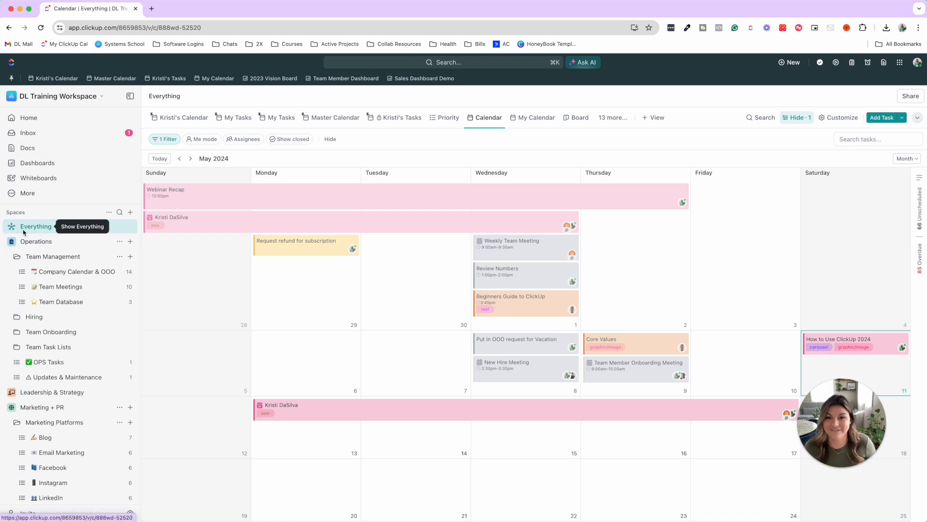
pyautogui.click(657, 118)
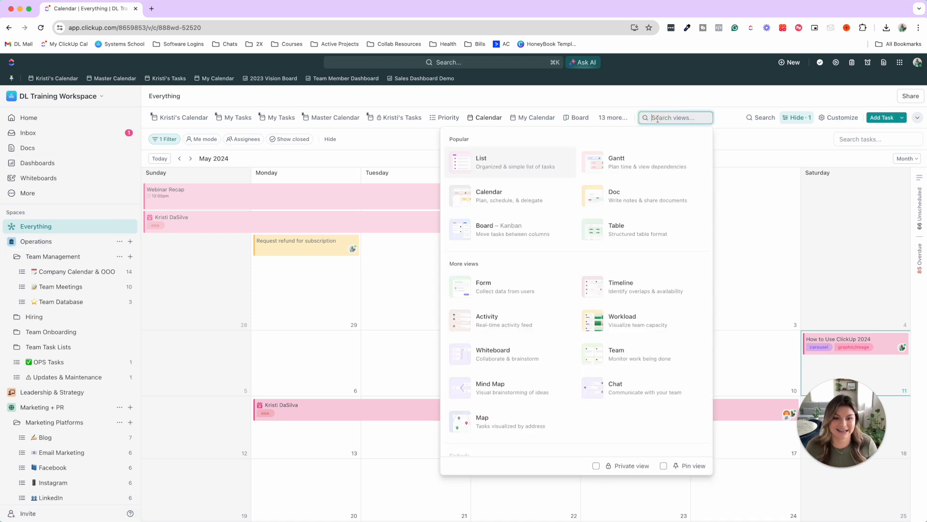
pyautogui.click(649, 316)
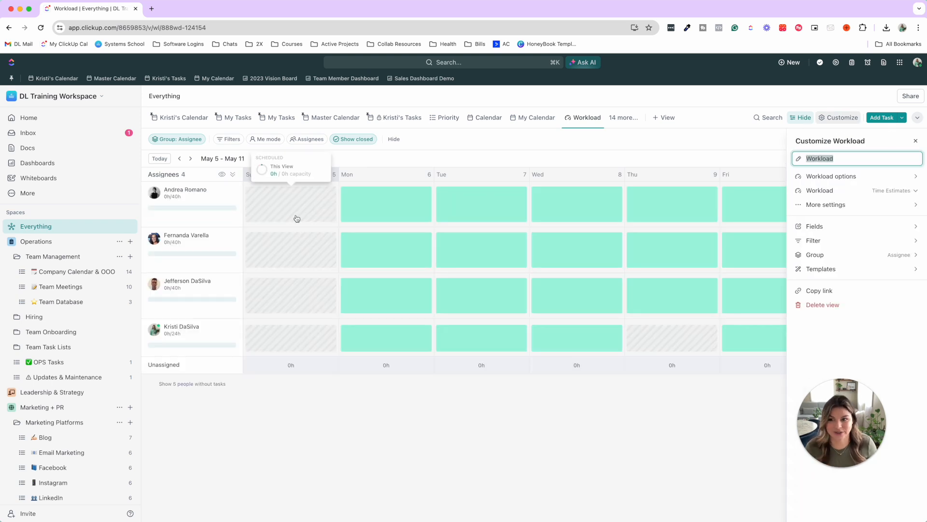
# - Examine the weekly and daily capacity settings for the first assignee in the Workload view
pyautogui.click(188, 199)
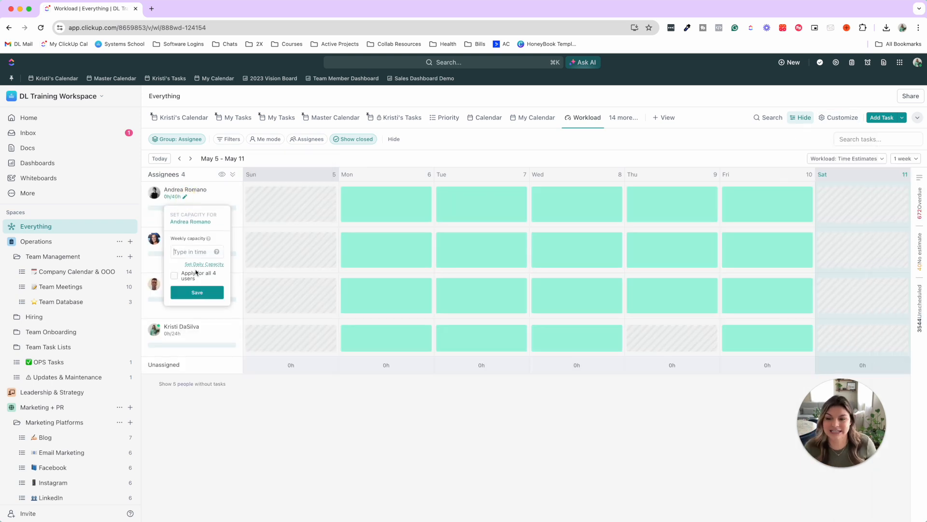
pyautogui.click(191, 266)
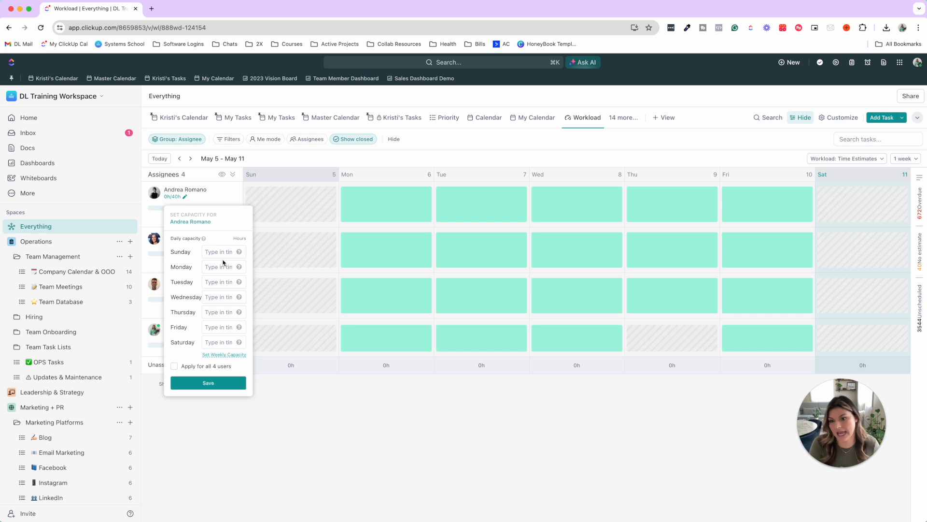
pyautogui.click(231, 195)
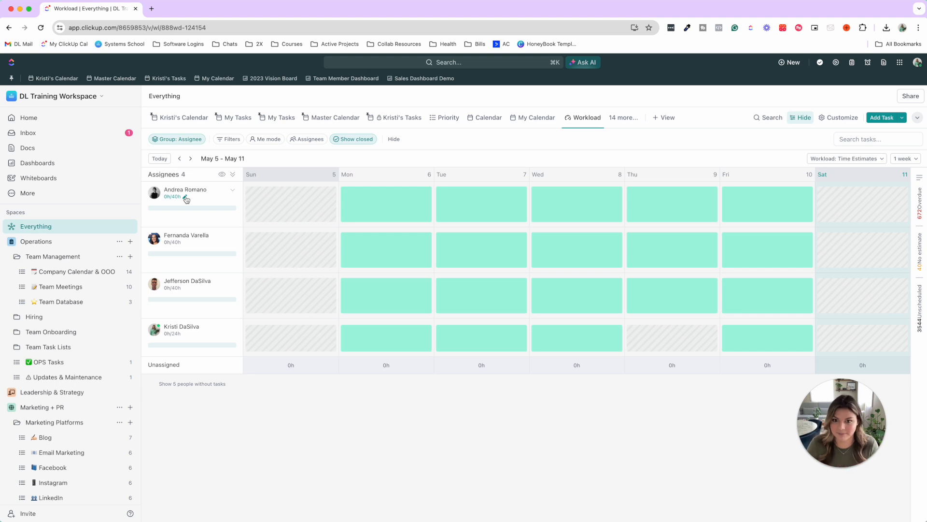
# - From the first pinned calendar view in Everything, set the How to Use ClickUp 2024 task's time estimate to 2 hours
pyautogui.click(186, 118)
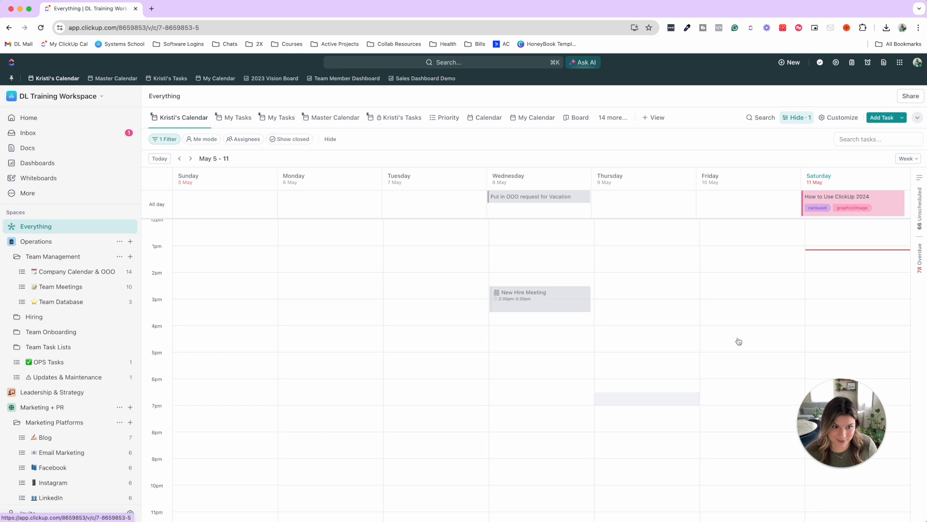
pyautogui.click(827, 207)
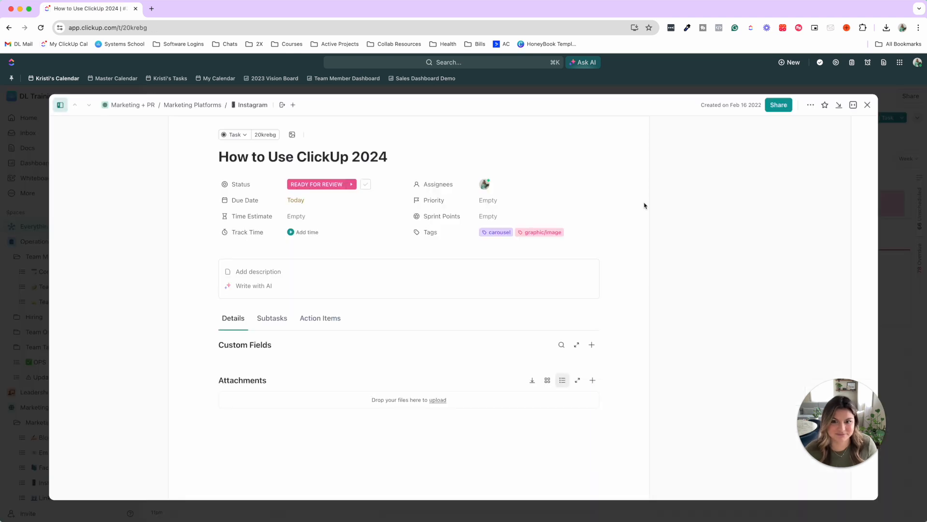
pyautogui.click(323, 218)
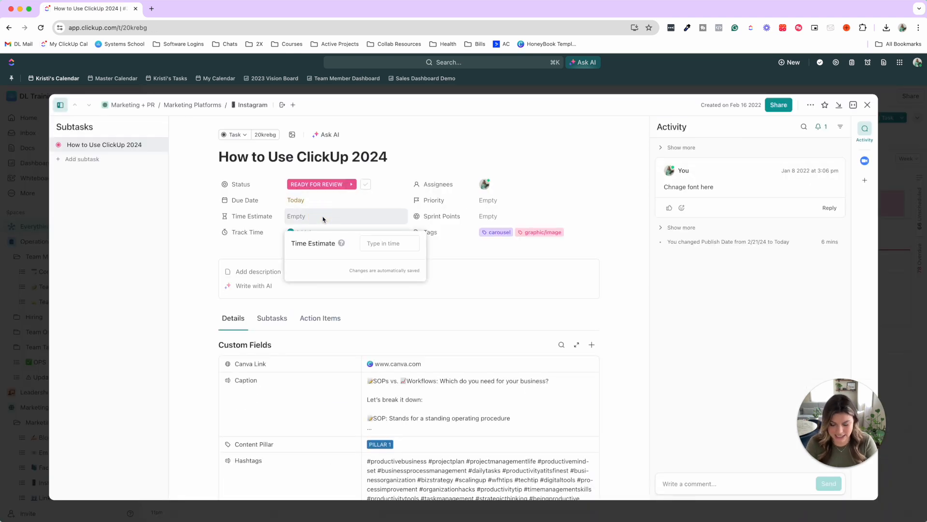
pyautogui.write('2')
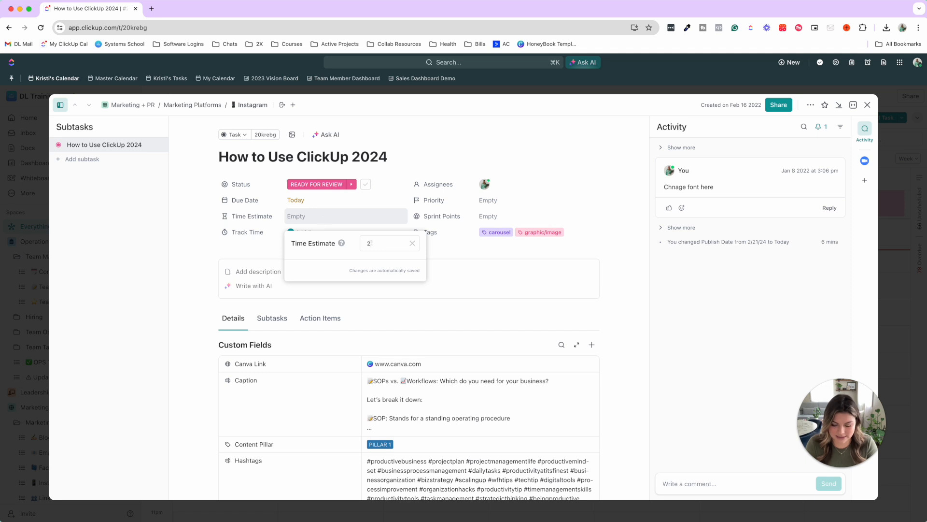
pyautogui.click(407, 269)
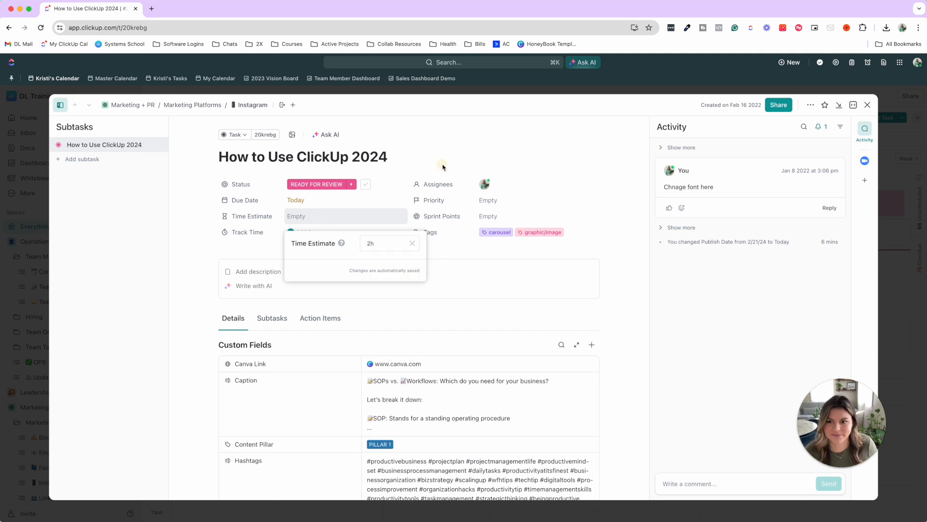
pyautogui.click(442, 165)
pyautogui.click(379, 90)
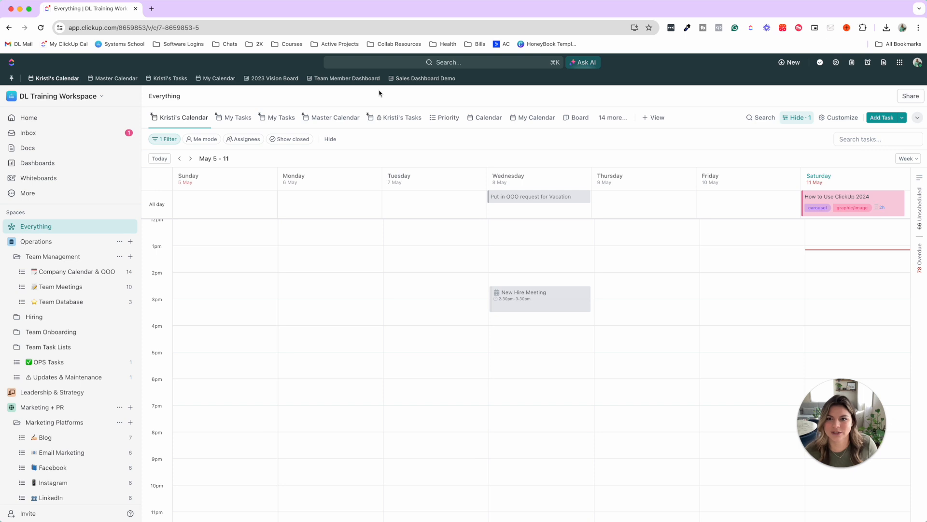
# - Reopen the new Workload view to check the task owner's scheduled time against capacity on Saturday, May 11
pyautogui.click(608, 118)
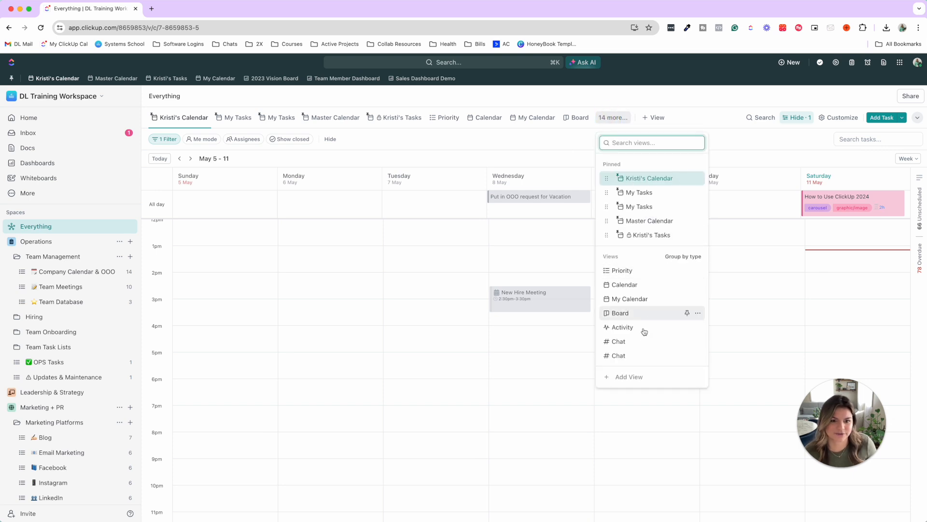
pyautogui.scroll(-5, 645, 285)
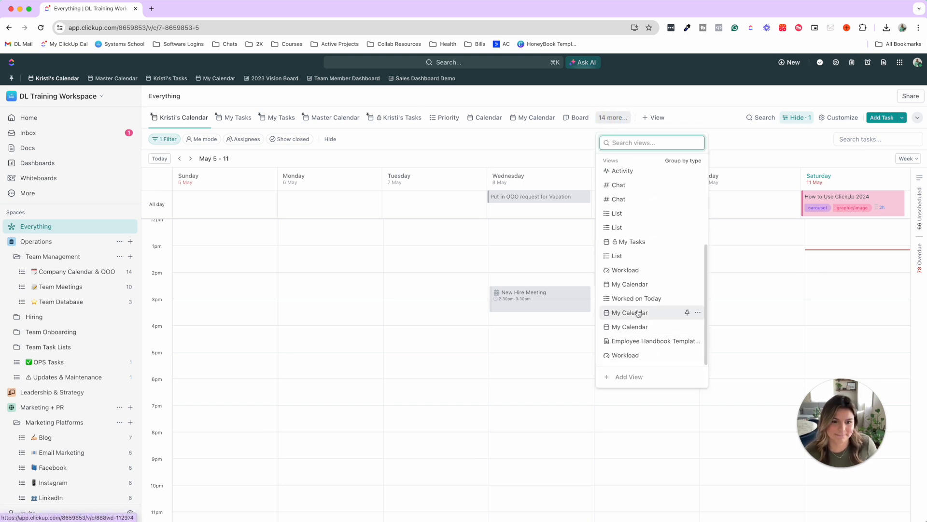
pyautogui.click(626, 355)
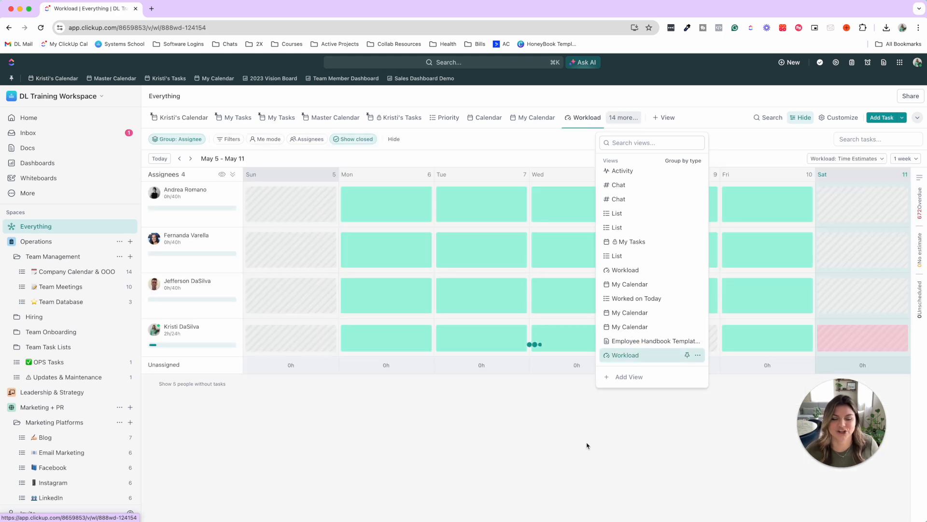
pyautogui.click(553, 478)
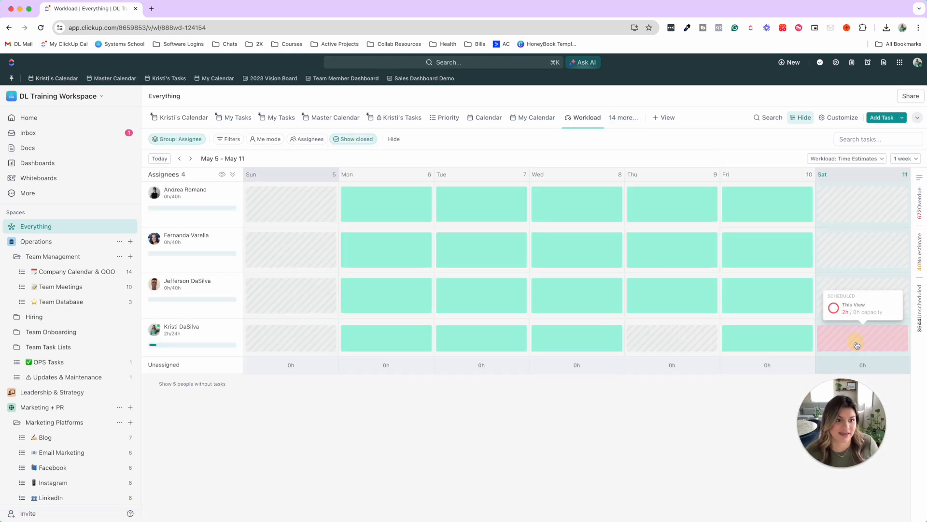
# - Expand the task owner's row in the Workload view and reschedule How to Use ClickUp 2024 to Friday, May 10
pyautogui.click(857, 345)
pyautogui.moveTo(861, 365); pyautogui.dragTo(820, 366)
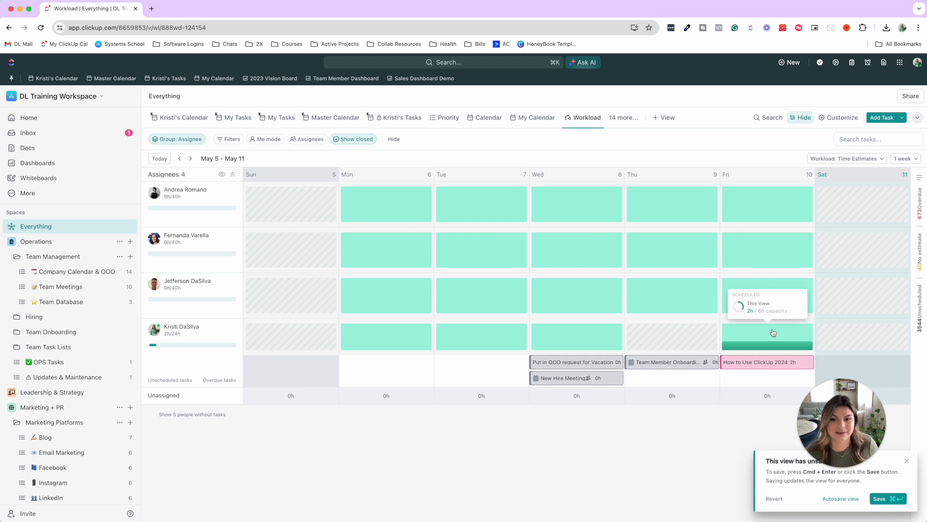
# - Check the team's workload for the two preceding weeks and return to the current week
pyautogui.click(180, 158)
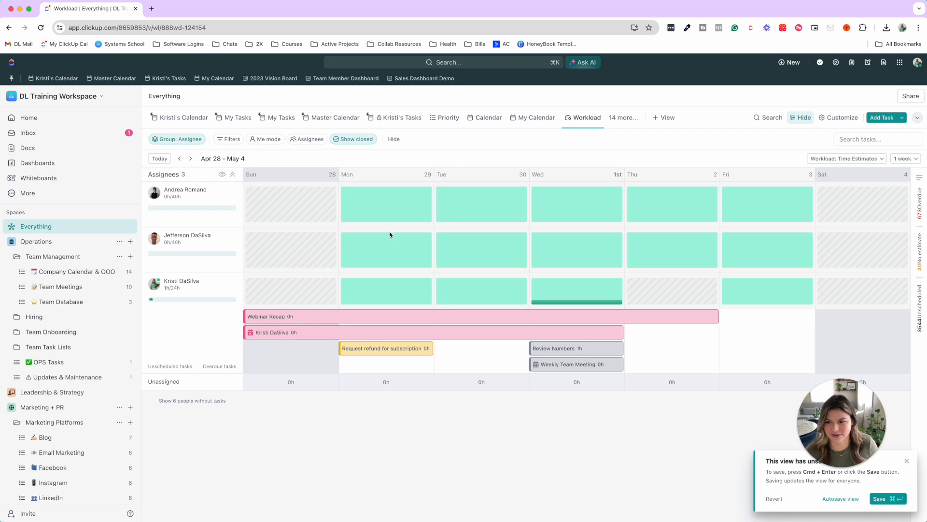
pyautogui.click(578, 298)
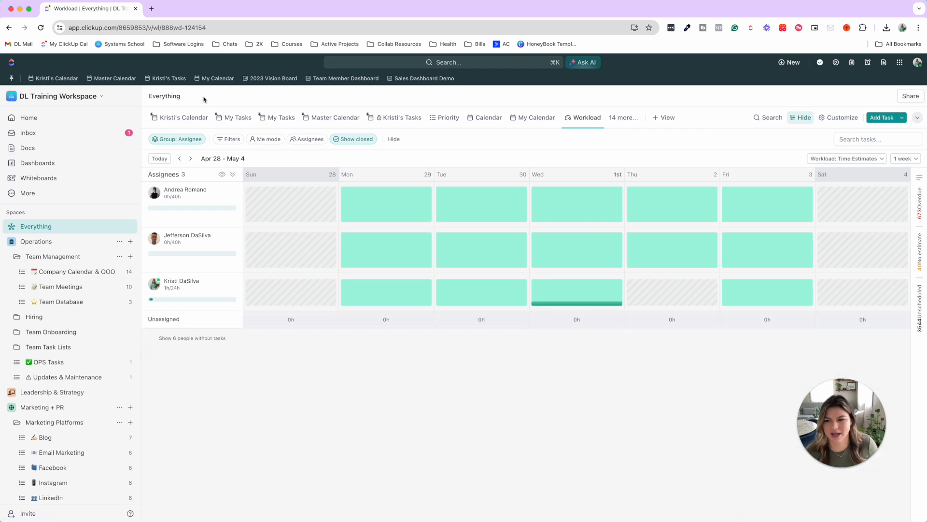
pyautogui.click(179, 159)
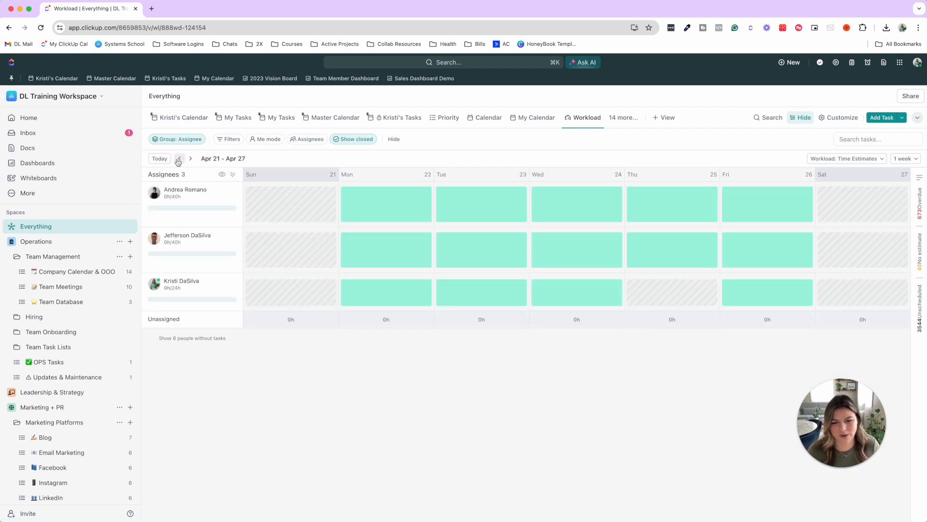
pyautogui.click(159, 158)
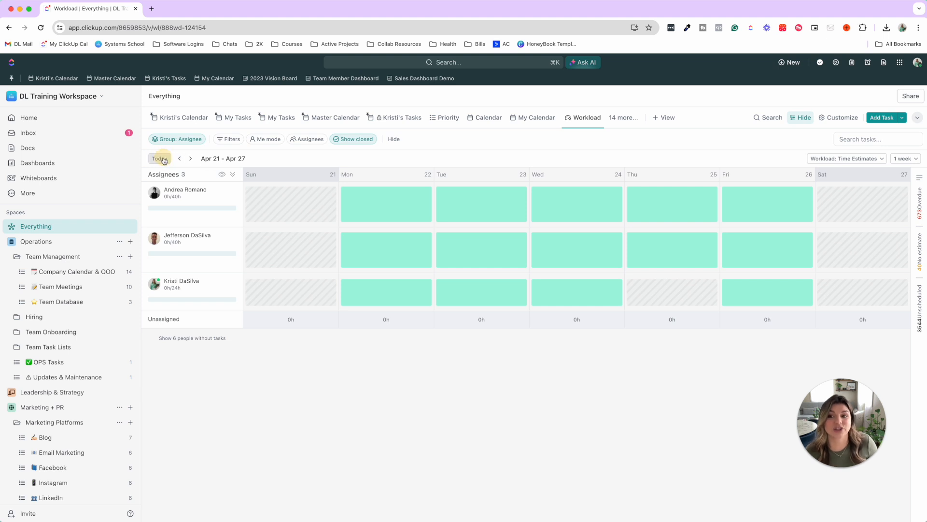
pyautogui.moveTo(272, 260)
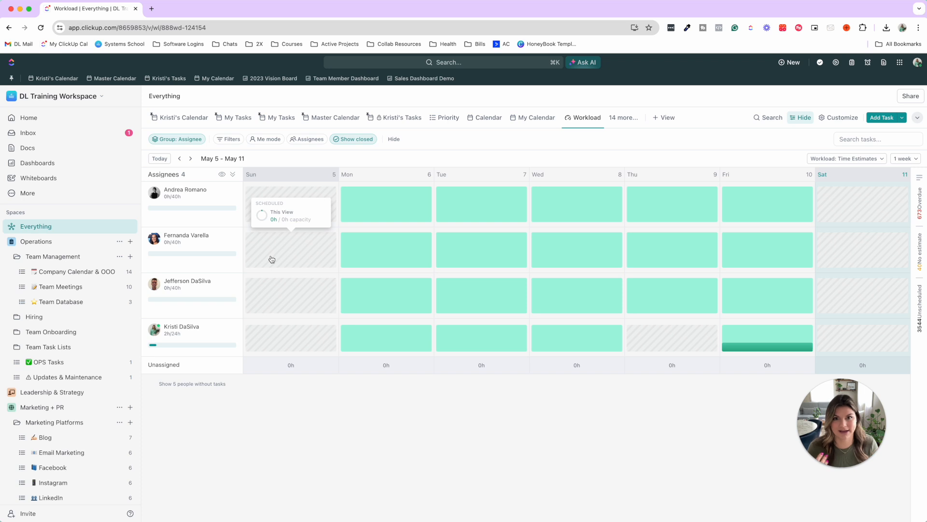
pyautogui.moveTo(756, 339)
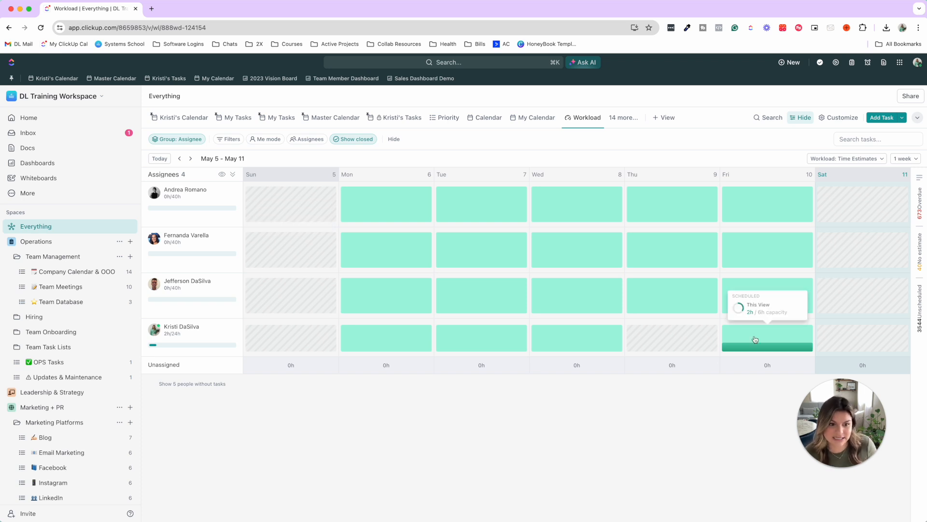
# - Open the How to Use ClickUp 2024 task from Friday's workload and set its time estimate to 6 hours
pyautogui.click(755, 340)
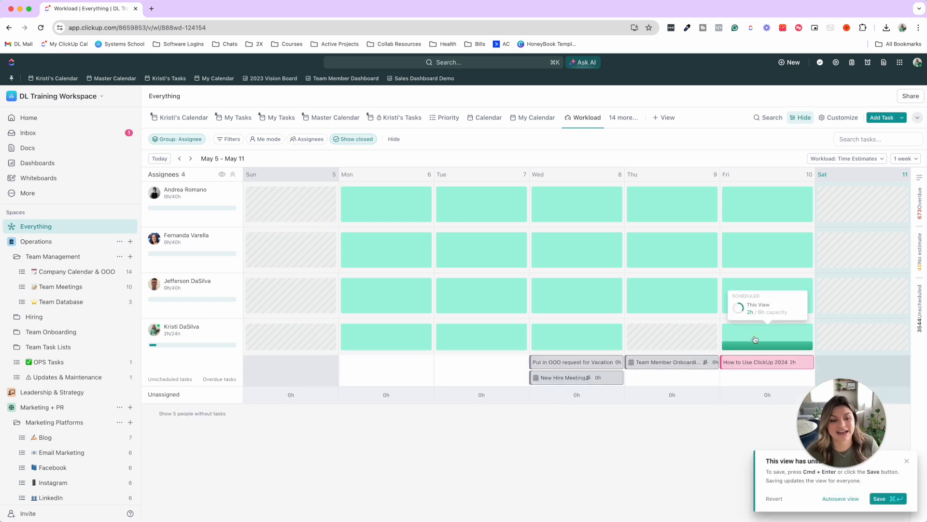
pyautogui.click(756, 363)
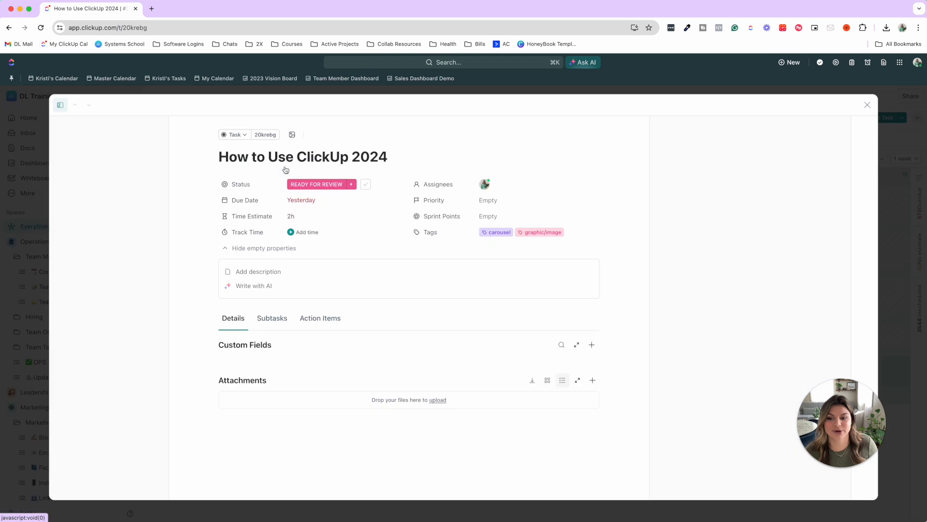
pyautogui.click(319, 222)
pyautogui.click(388, 244)
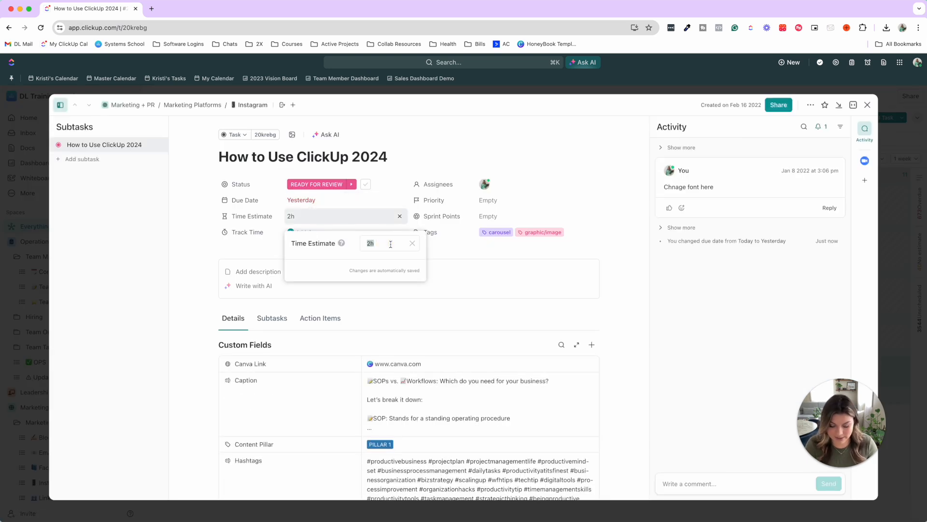
pyautogui.write('6')
pyautogui.click(397, 268)
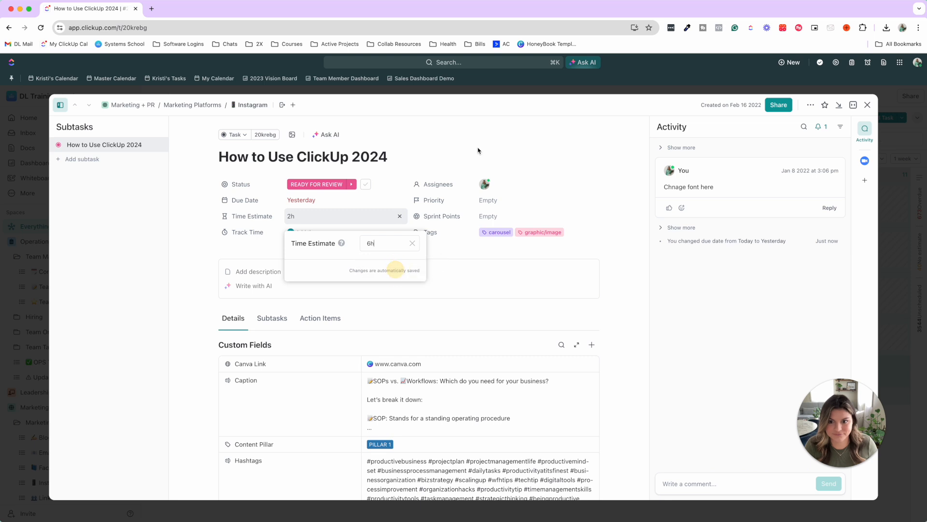
pyautogui.click(458, 95)
pyautogui.moveTo(759, 352)
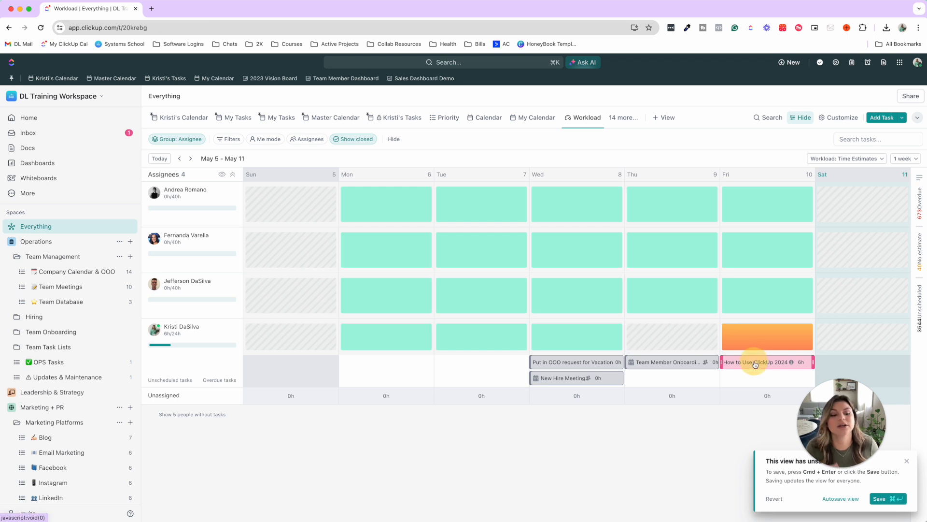
# - Reopen the How to Use ClickUp 2024 task and set its time estimate to 7 hours
pyautogui.click(737, 361)
pyautogui.click(311, 217)
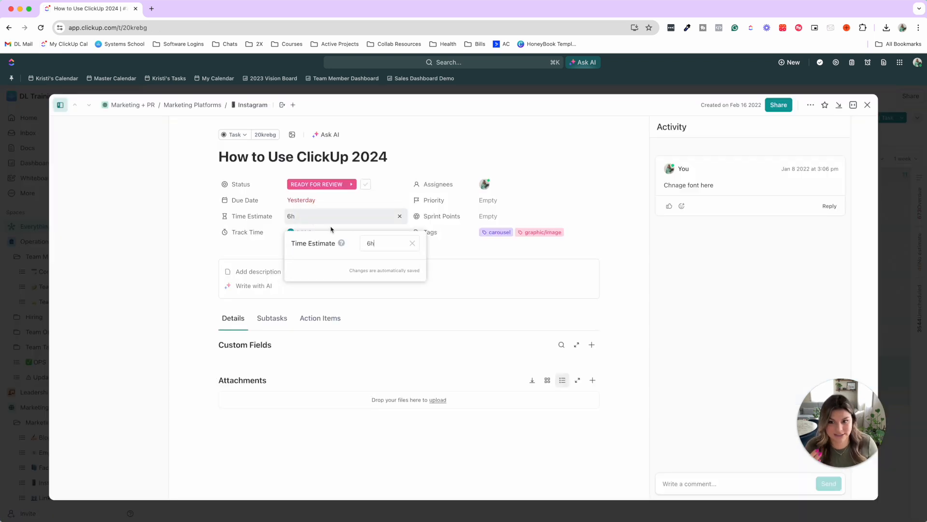
pyautogui.press('BackSpace')
pyautogui.press('BackSpace')
pyautogui.write('7h')
pyautogui.click(384, 267)
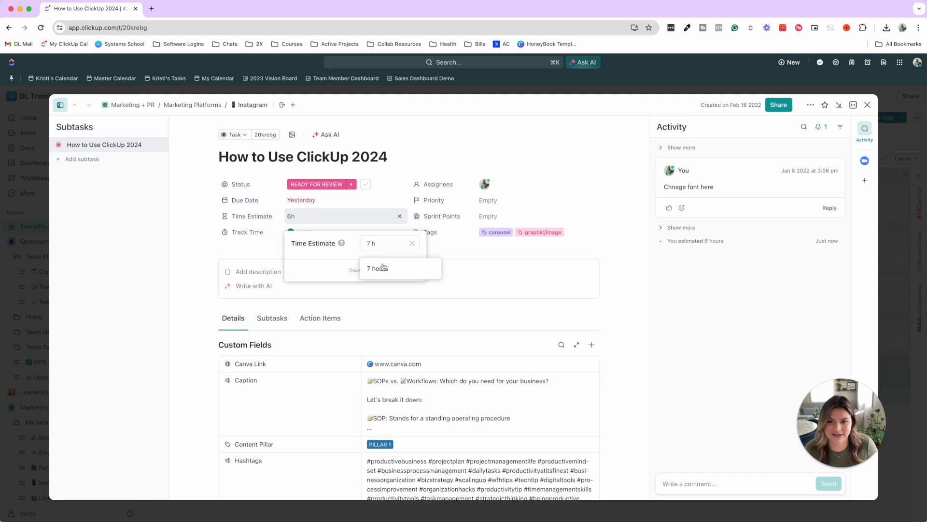
pyautogui.click(480, 154)
pyautogui.click(437, 92)
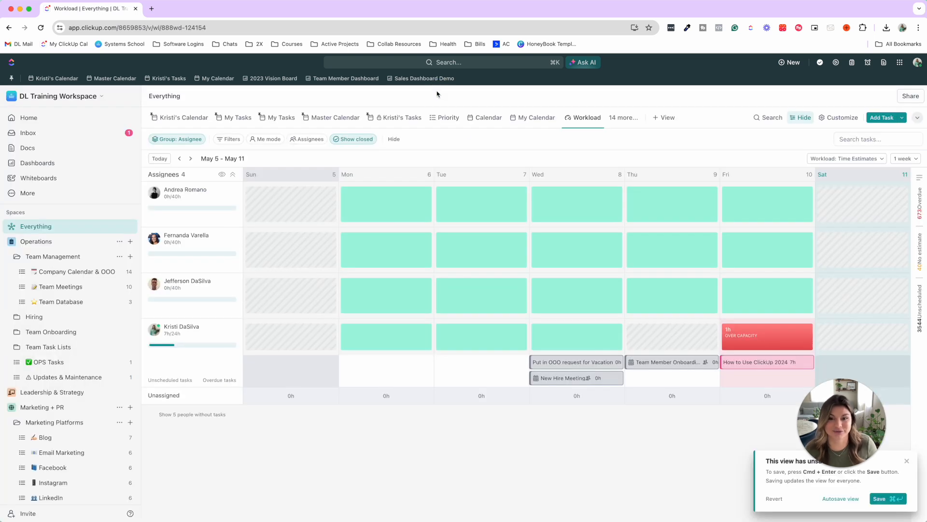
# - Check Friday's scheduled time against capacity and examine which measures the workload can be based on
pyautogui.moveTo(743, 347)
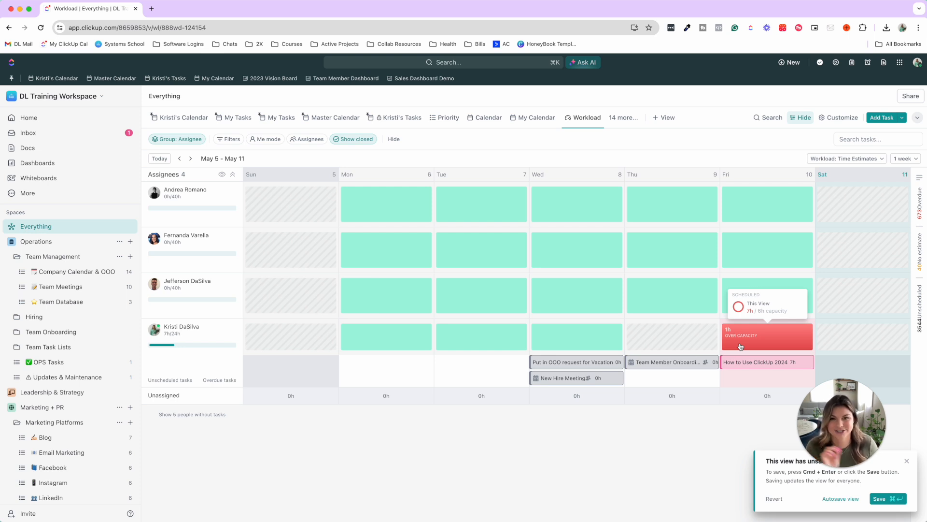
pyautogui.moveTo(587, 216)
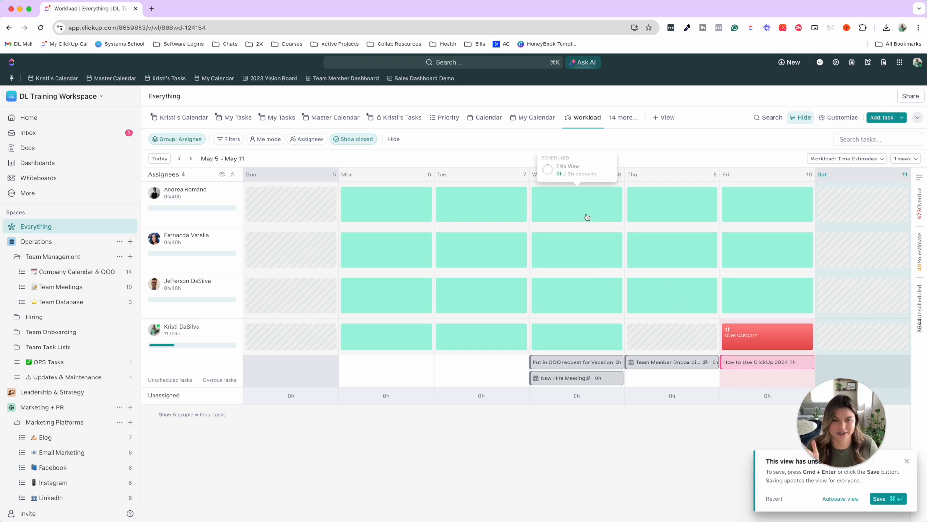
pyautogui.click(758, 345)
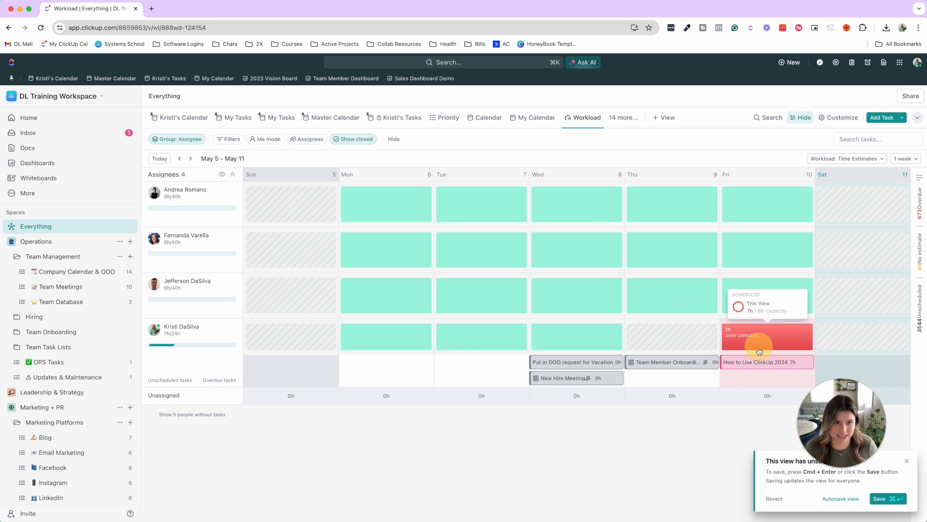
pyautogui.click(850, 158)
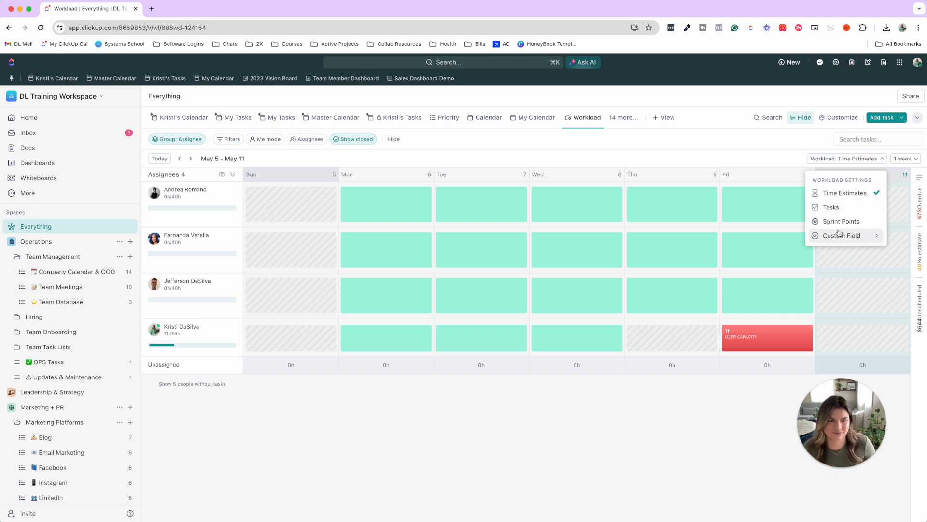
pyautogui.click(751, 150)
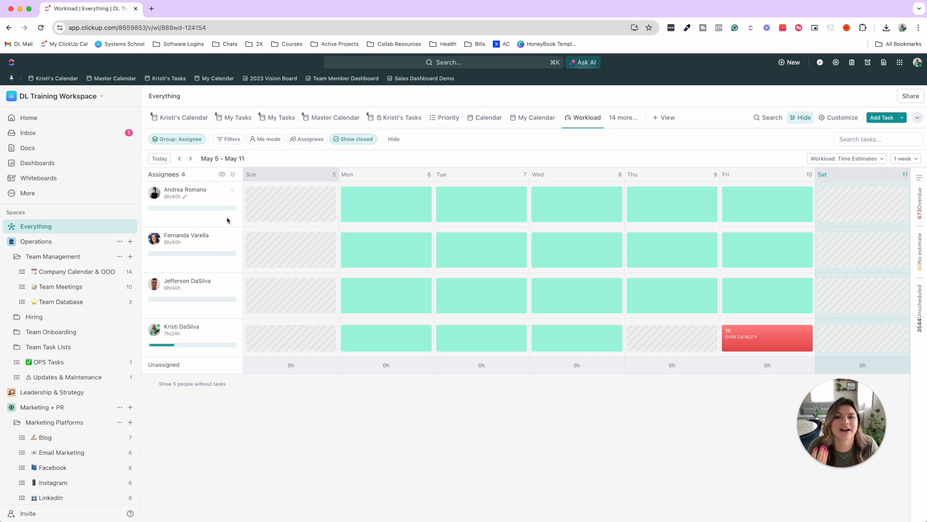
# - Open the Instagram list under Marketing Platforms and view the status options of the How to Use ClickUp 2024 task
pyautogui.click(16, 258)
pyautogui.scroll(-4, 48, 338)
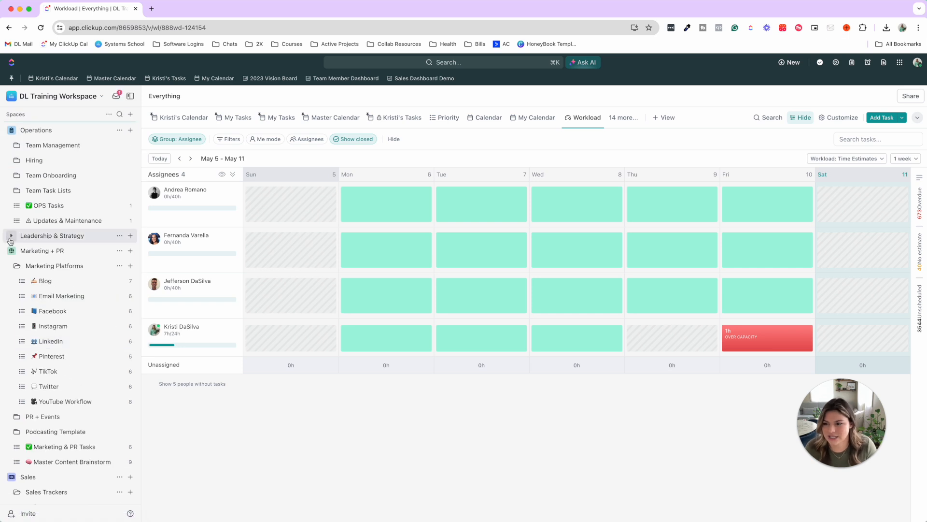
pyautogui.click(66, 330)
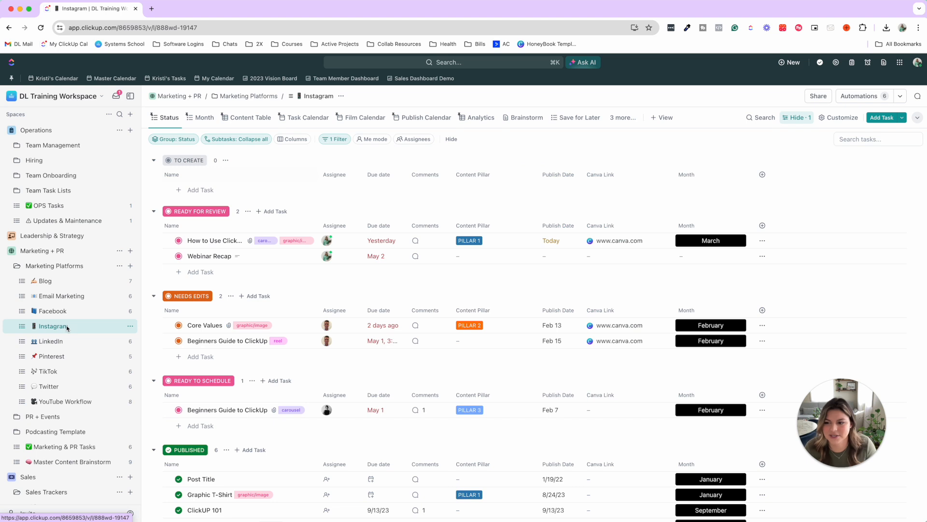
pyautogui.click(179, 241)
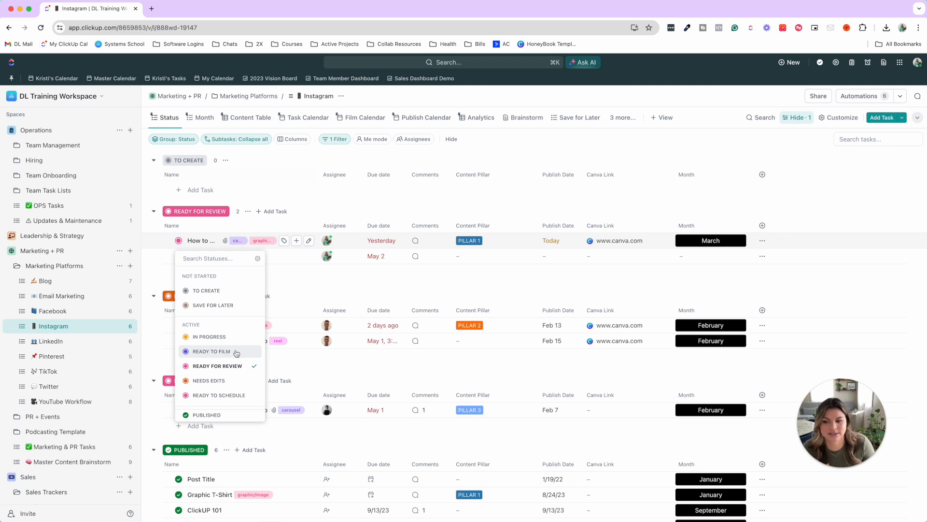
pyautogui.scroll(-2, 236, 353)
pyautogui.click(518, 194)
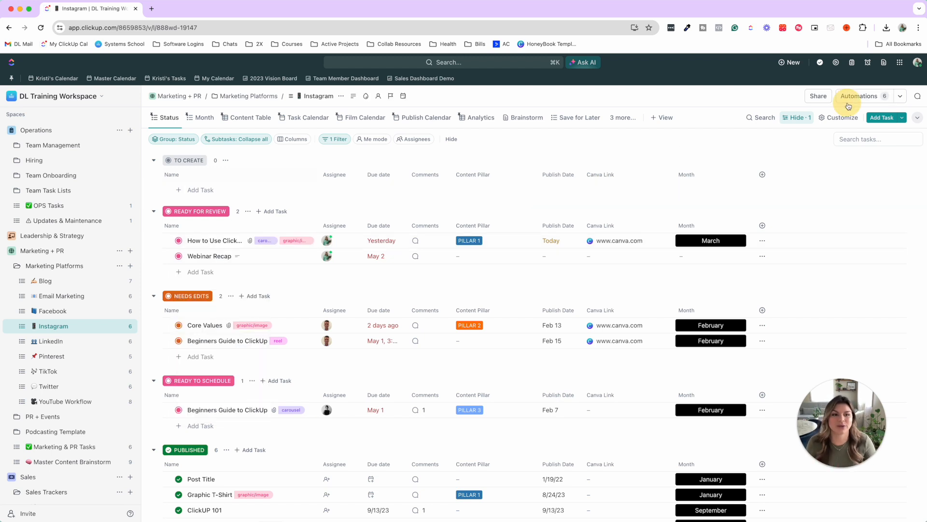
# - Examine the triggers and actions of the Instagram list's first three active automations without changing them
pyautogui.click(848, 100)
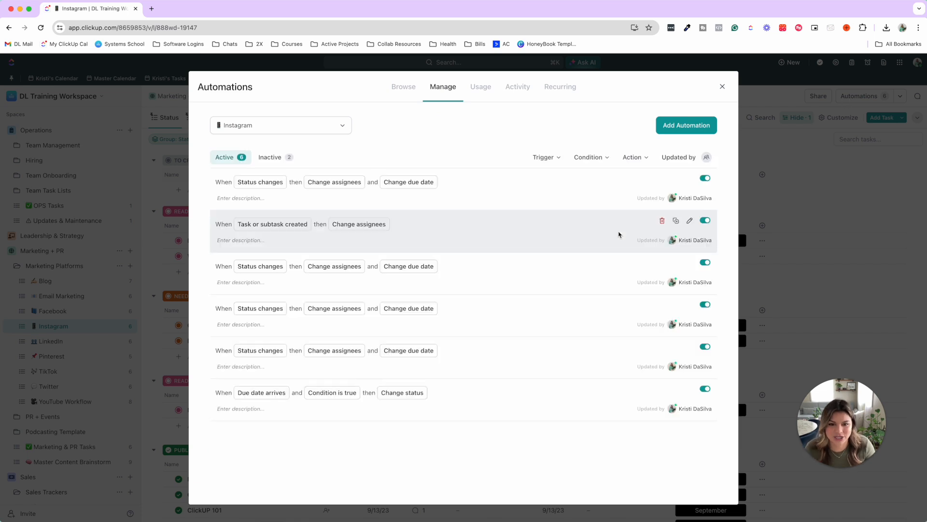
pyautogui.click(688, 182)
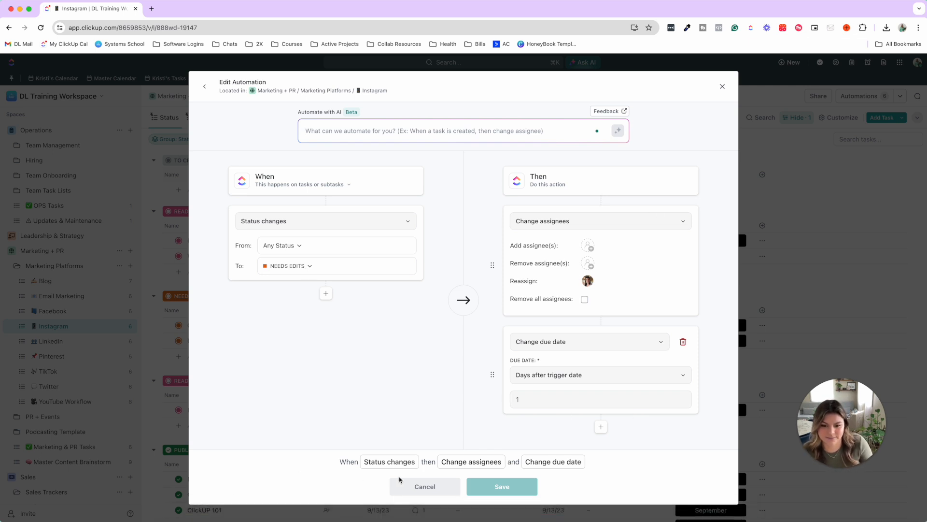
pyautogui.click(424, 487)
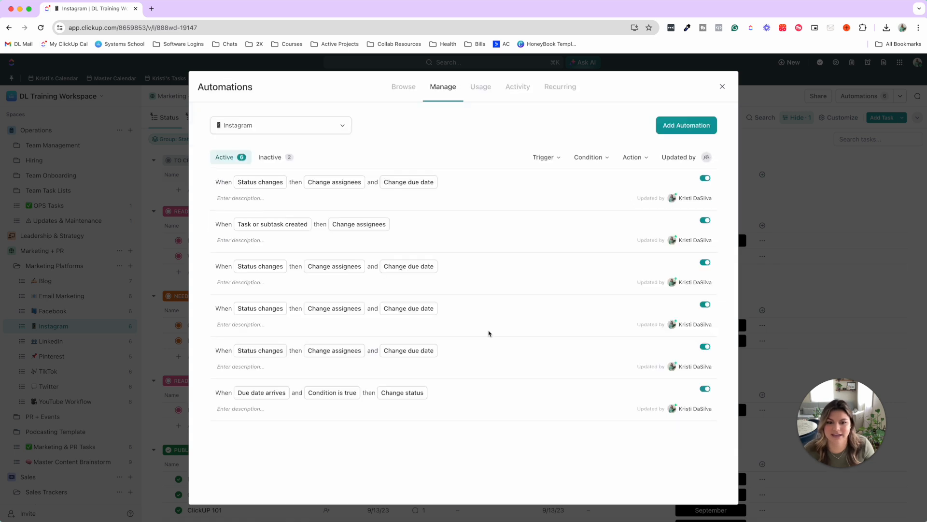
pyautogui.click(691, 221)
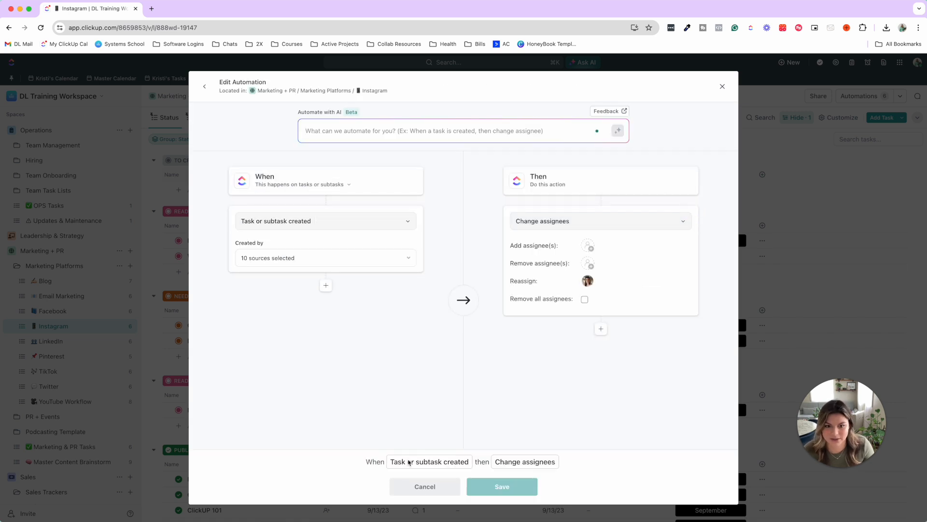
pyautogui.click(428, 488)
pyautogui.click(690, 263)
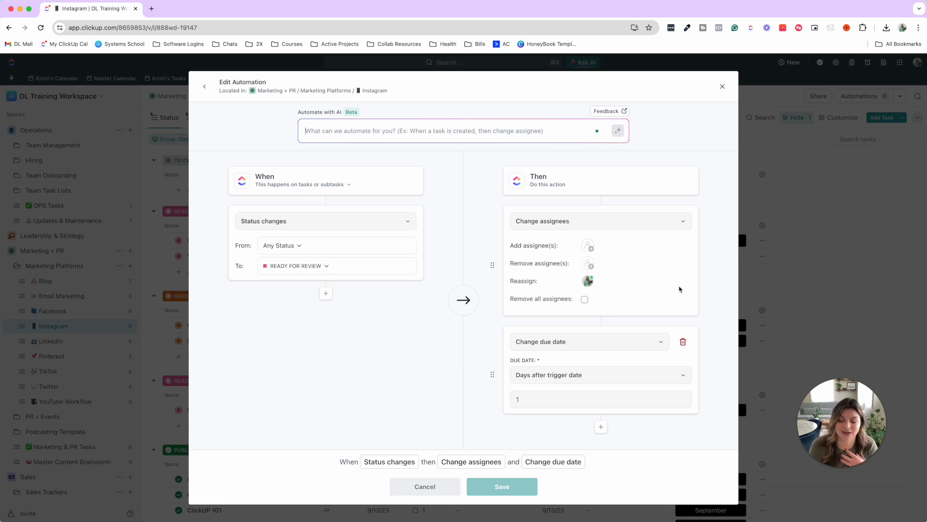
pyautogui.click(722, 86)
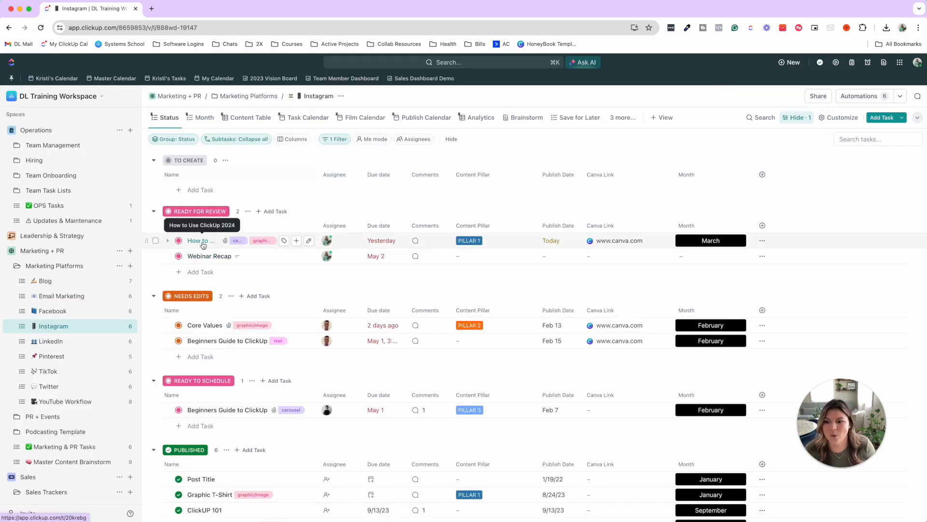
# - Change the Core Values task's status to Ready for Review to trigger its automation, and close the task
pyautogui.click(201, 325)
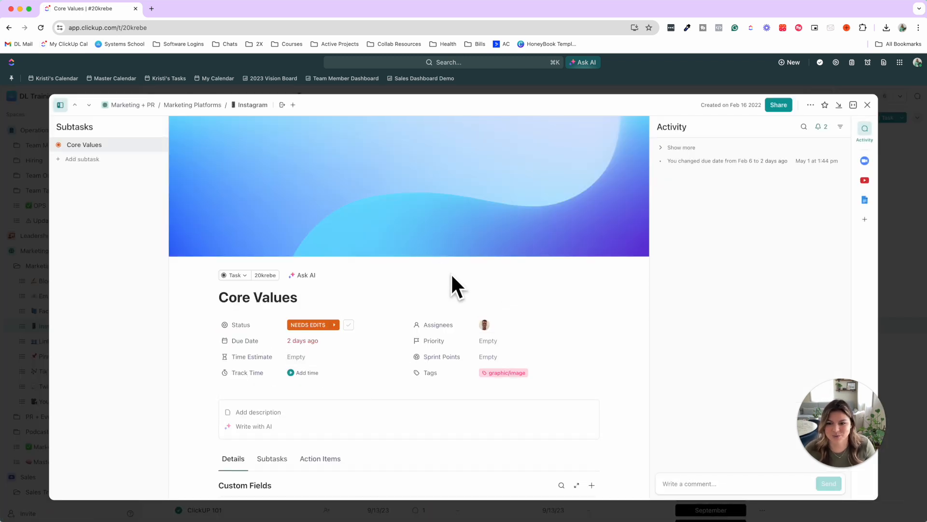
pyautogui.click(305, 329)
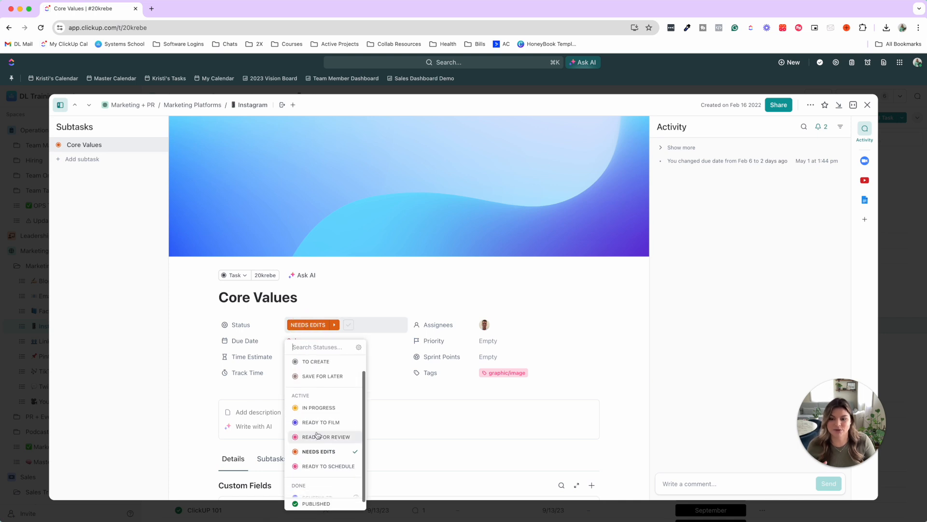
pyautogui.click(317, 431)
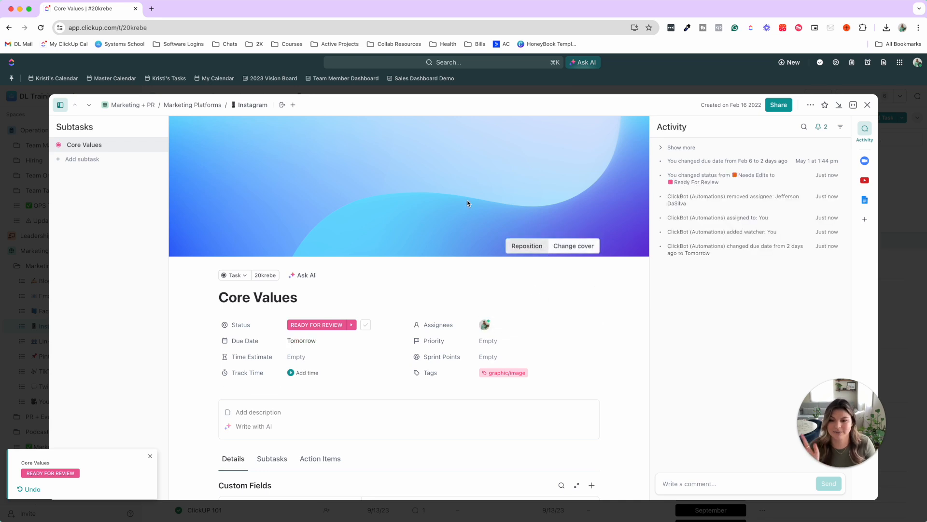
pyautogui.click(472, 88)
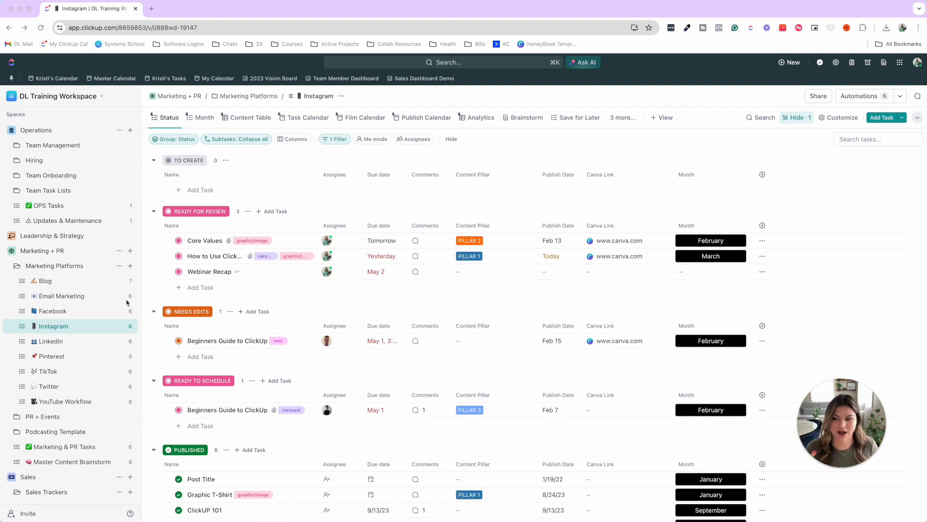
# - Open the Client Testimonials list under Clients and examine the trigger and actions of its active automation without changing them
pyautogui.scroll(-2, 67, 350)
pyautogui.scroll(-4, 67, 350)
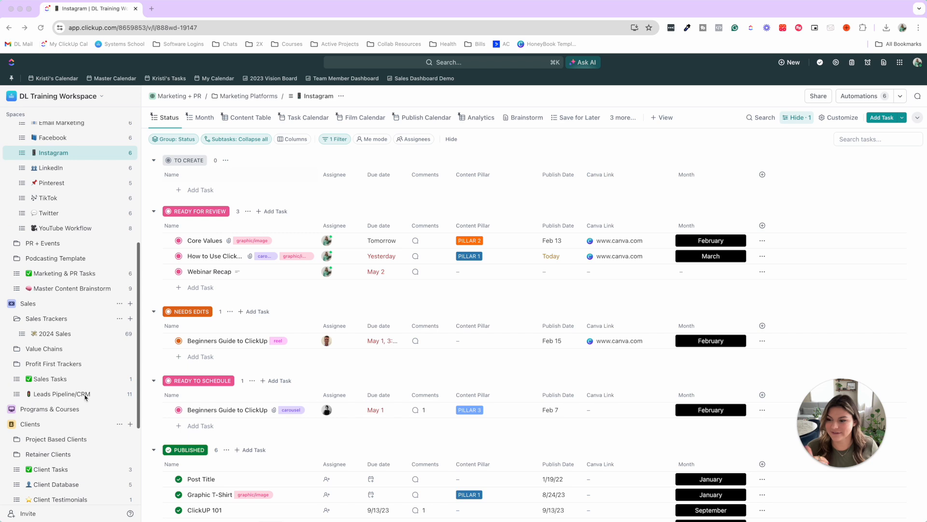
pyautogui.scroll(-1, 83, 396)
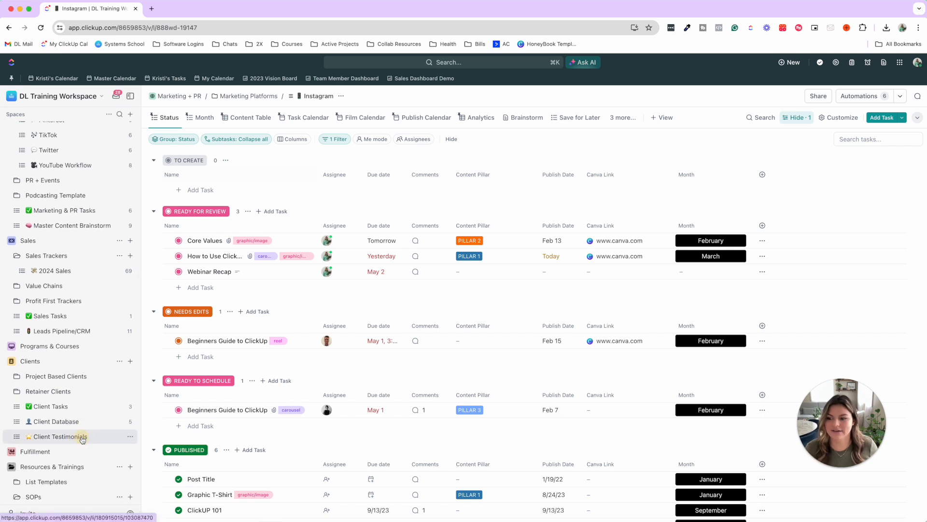
pyautogui.click(82, 438)
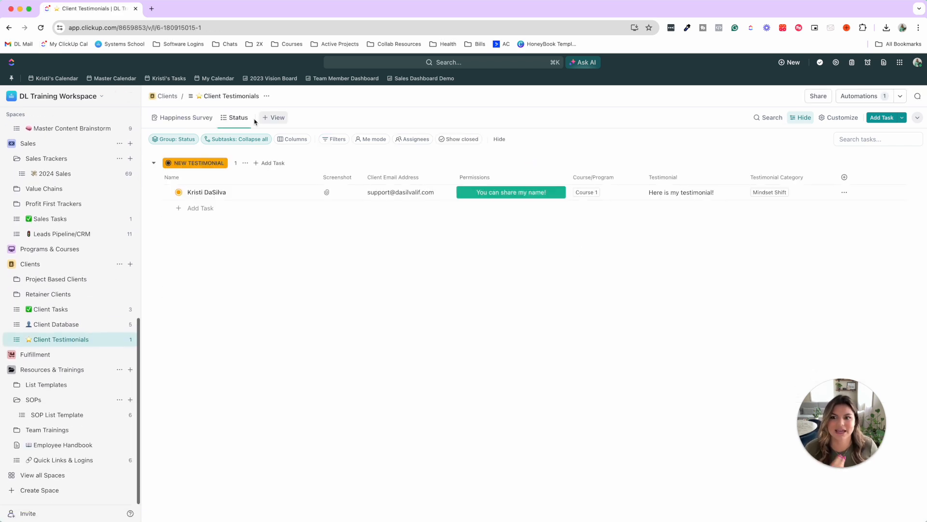
pyautogui.click(872, 96)
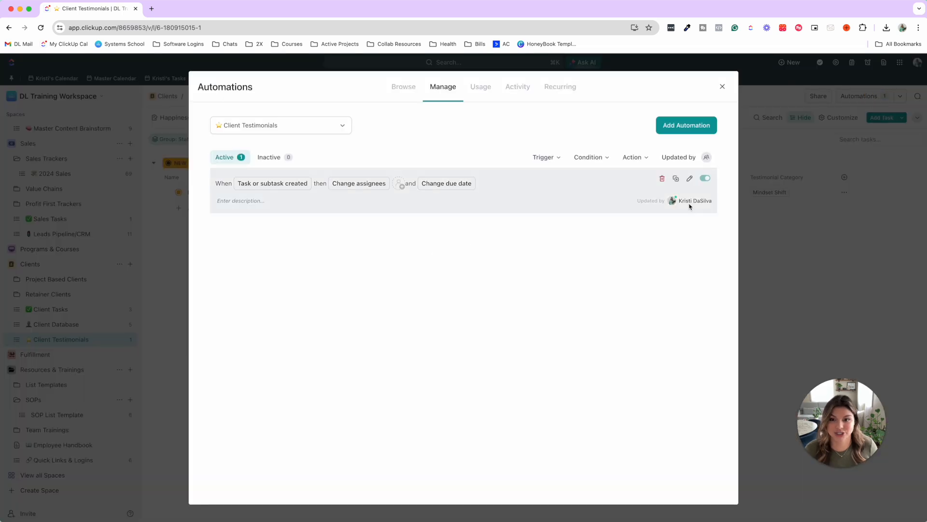
pyautogui.click(689, 178)
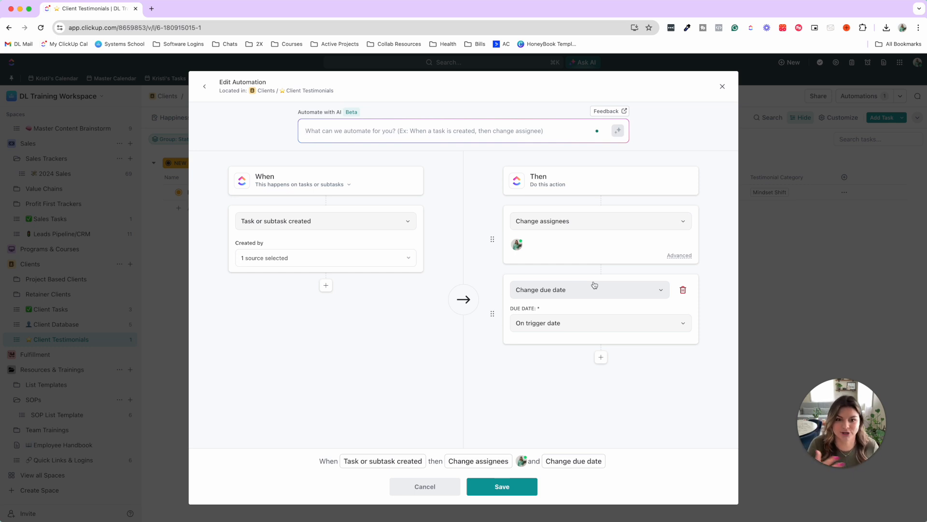
pyautogui.click(441, 488)
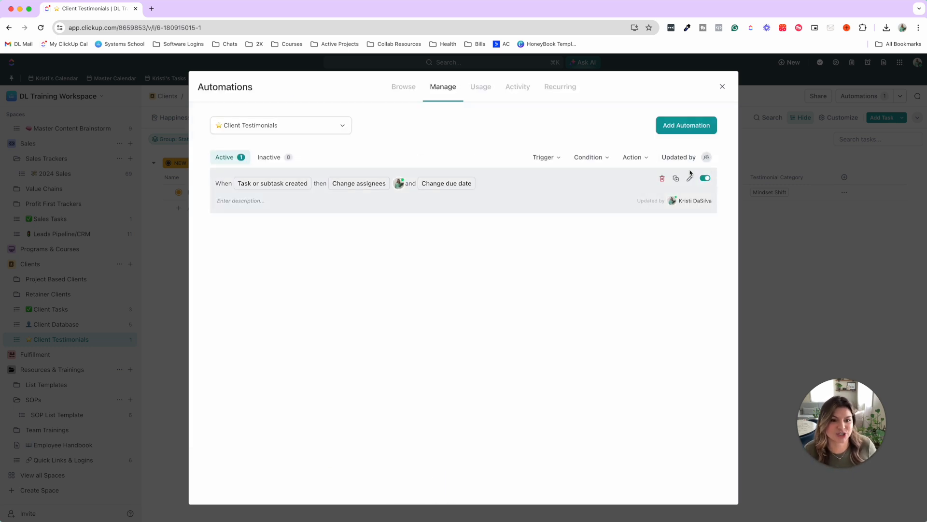
# - Start a duplicate of the testimonial automation and replace its Change assignees action with Create a subtask
pyautogui.click(676, 178)
pyautogui.click(650, 175)
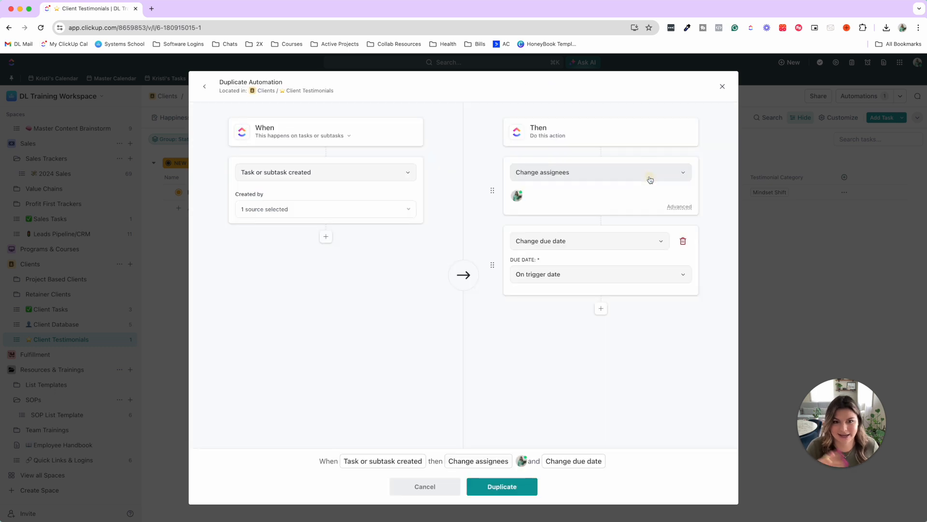
pyautogui.click(595, 172)
pyautogui.write('create')
pyautogui.click(573, 233)
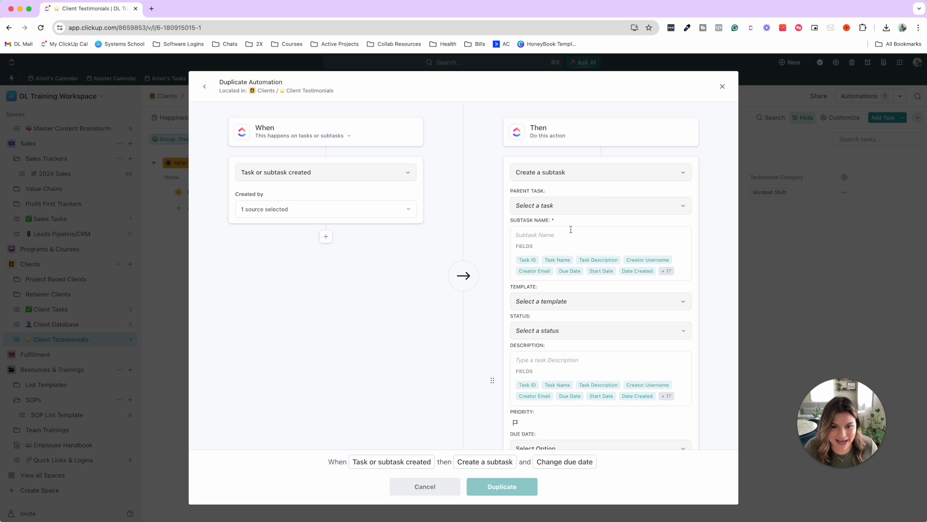
# - Name the automation's subtask "Review new testimonial from" followed by the Task Name field
pyautogui.scroll(-1, 571, 230)
pyautogui.click(571, 228)
pyautogui.write('Redview')
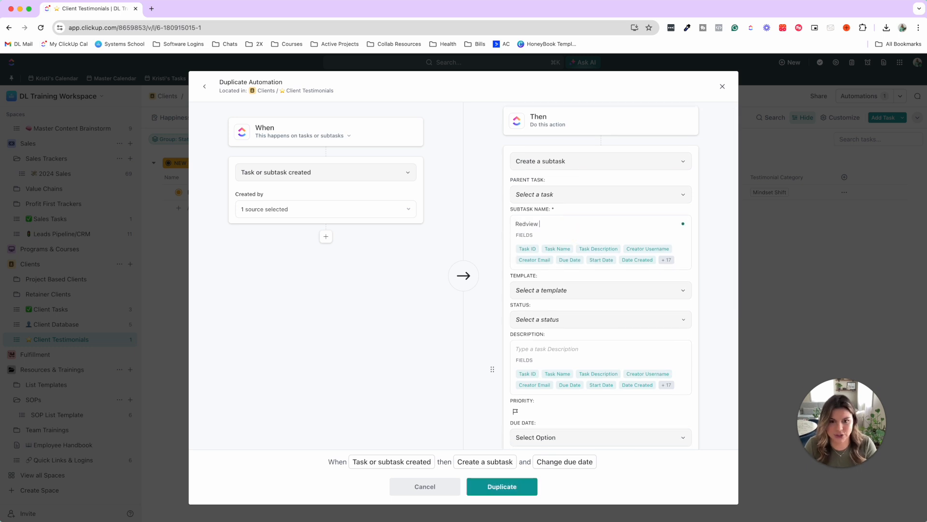
pyautogui.press('BackSpace')
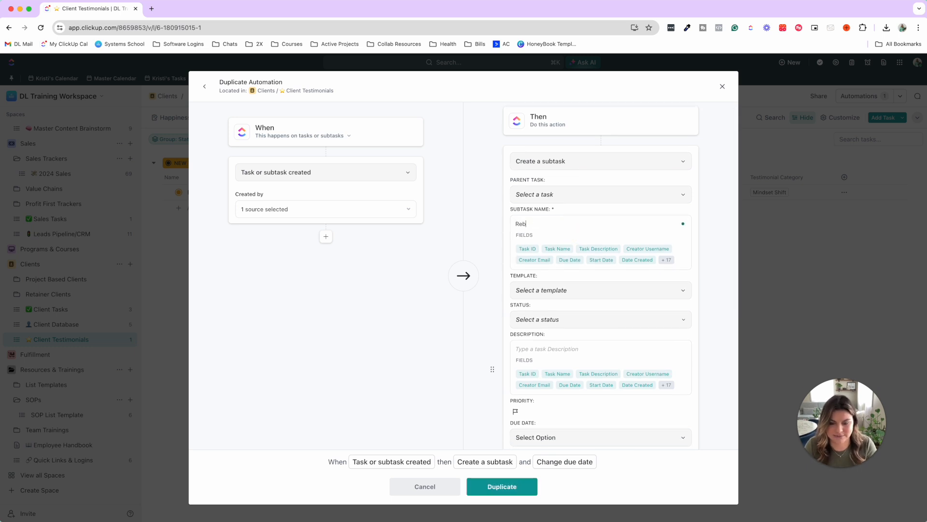
pyautogui.write('view new ')
pyautogui.write('te')
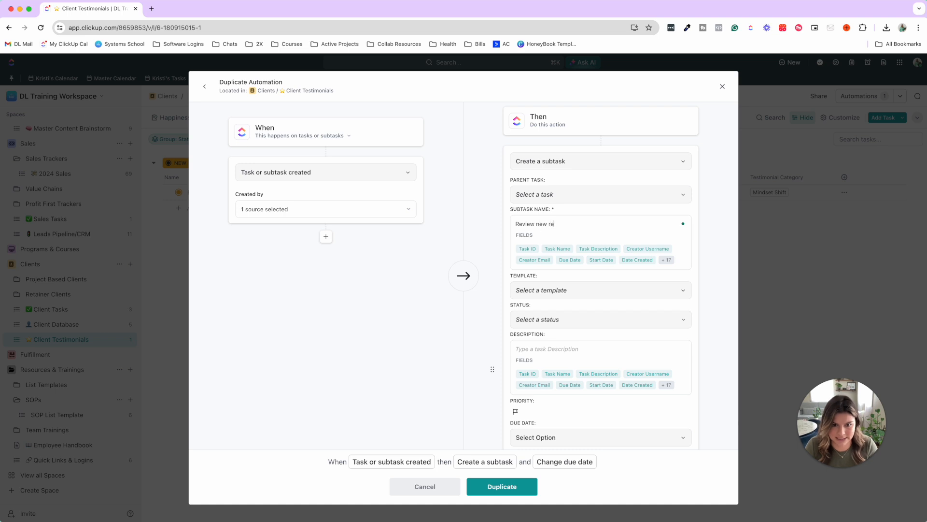
pyautogui.write('stimonoal from')
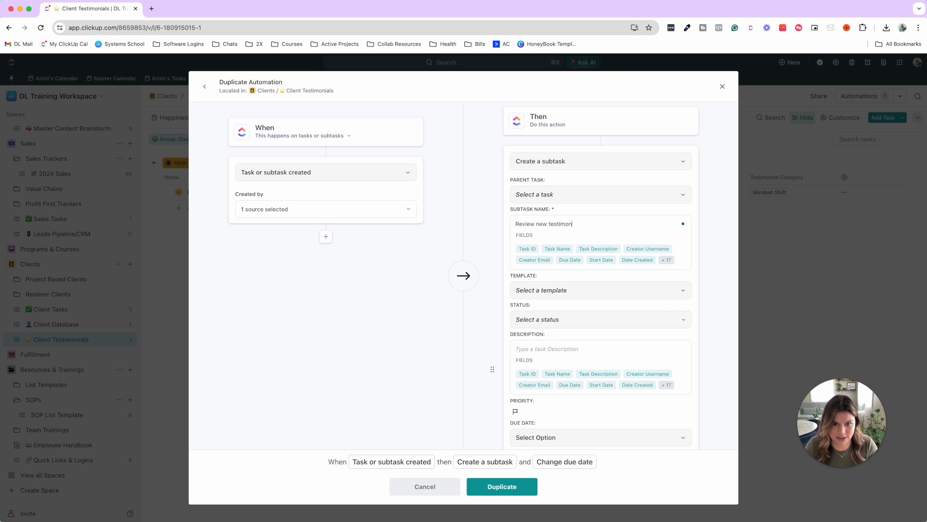
pyautogui.click(557, 249)
pyautogui.click(573, 225)
pyautogui.click(569, 249)
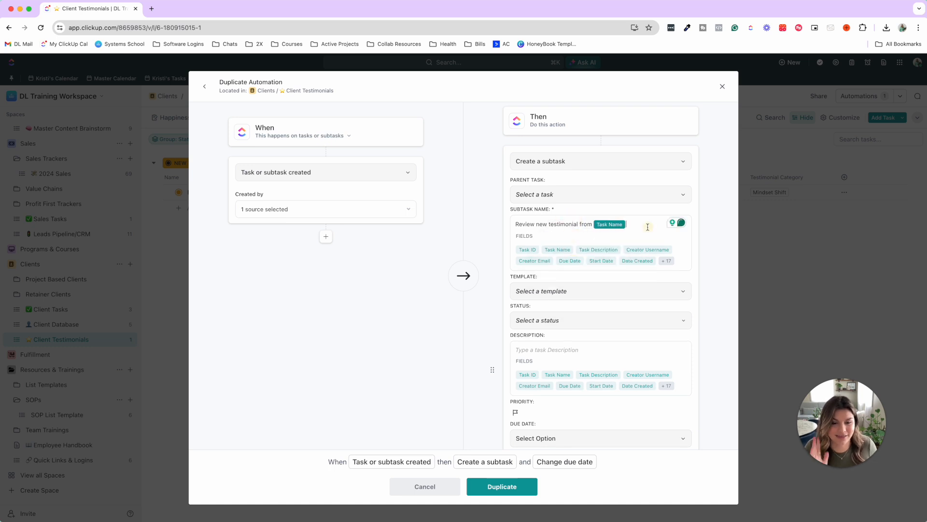
# - View the assignee options for the subtask and close the duplicate automation without saving it
pyautogui.scroll(-5, 622, 290)
pyautogui.click(561, 294)
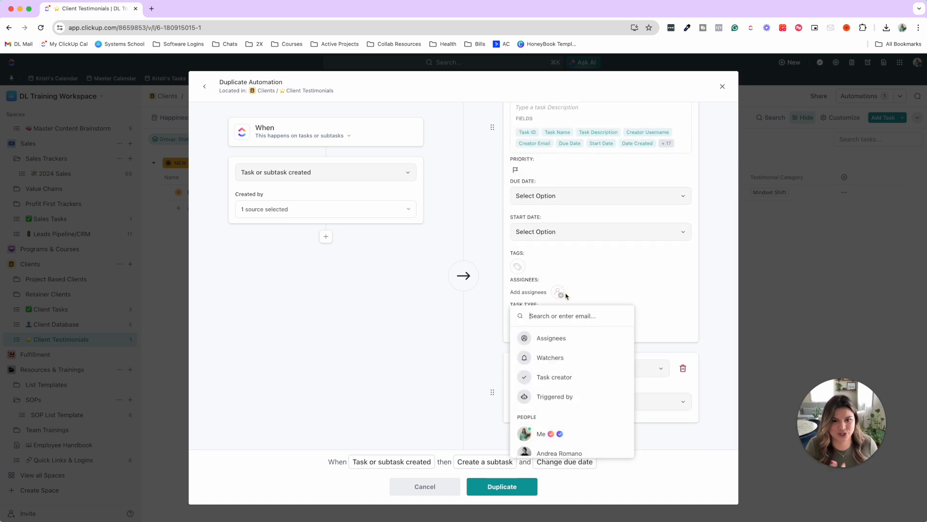
pyautogui.click(600, 164)
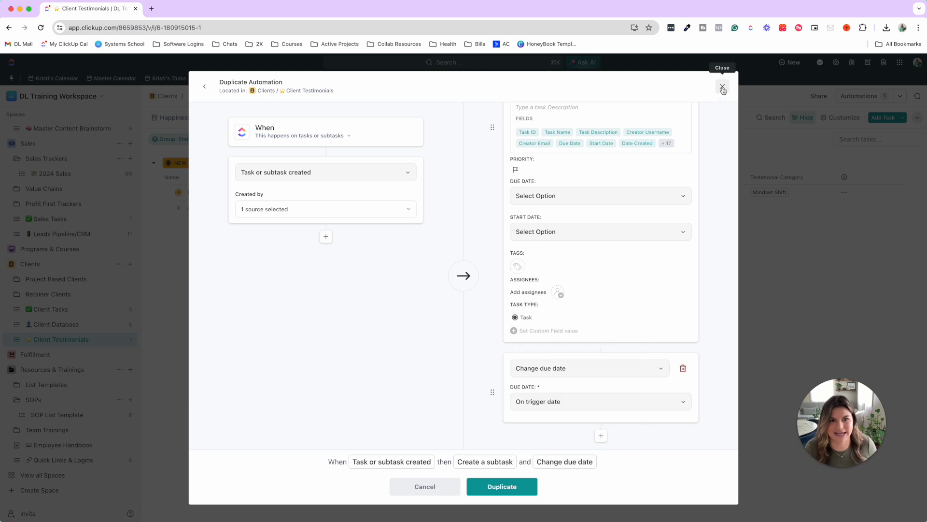
pyautogui.click(722, 87)
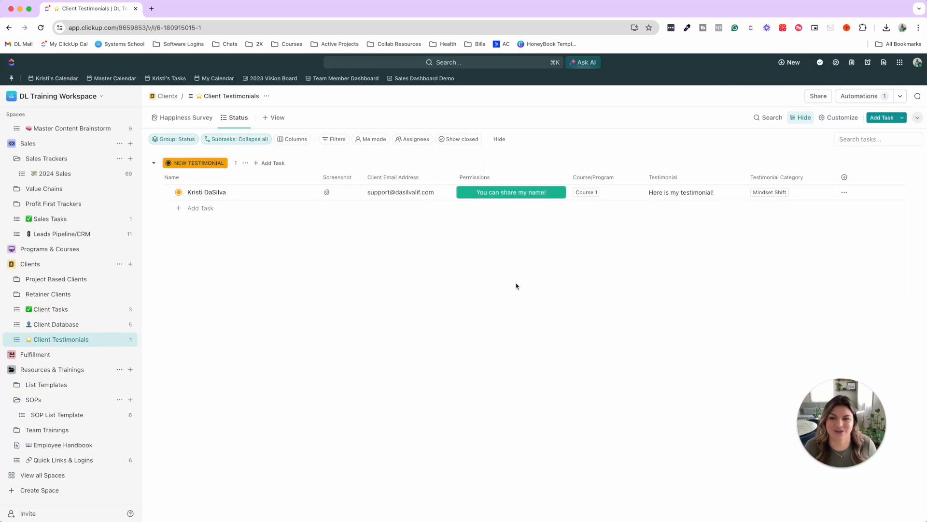